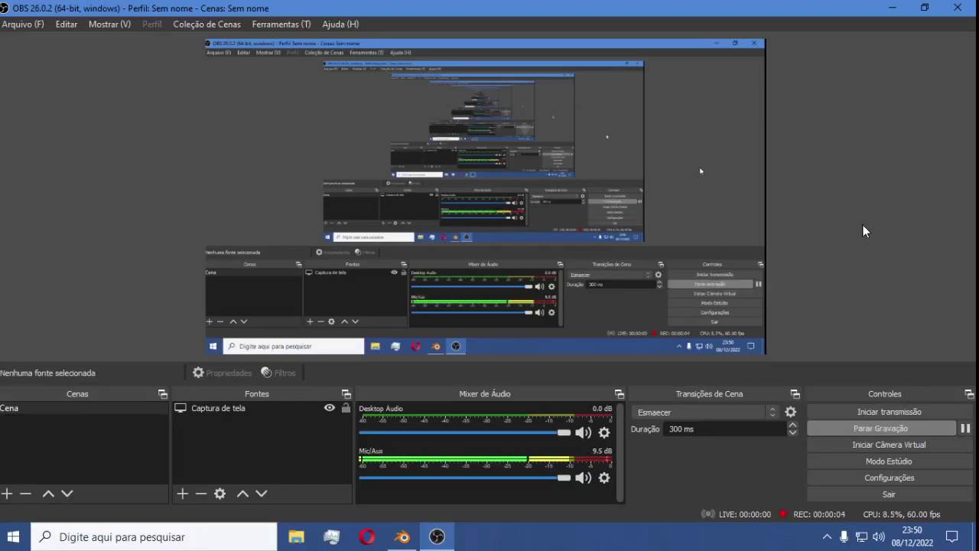
Step: Minimize OBS Studio so Blender 3.1.2's splash screen is visible
{"action": "left_click", "coordinate": [892, 8]}
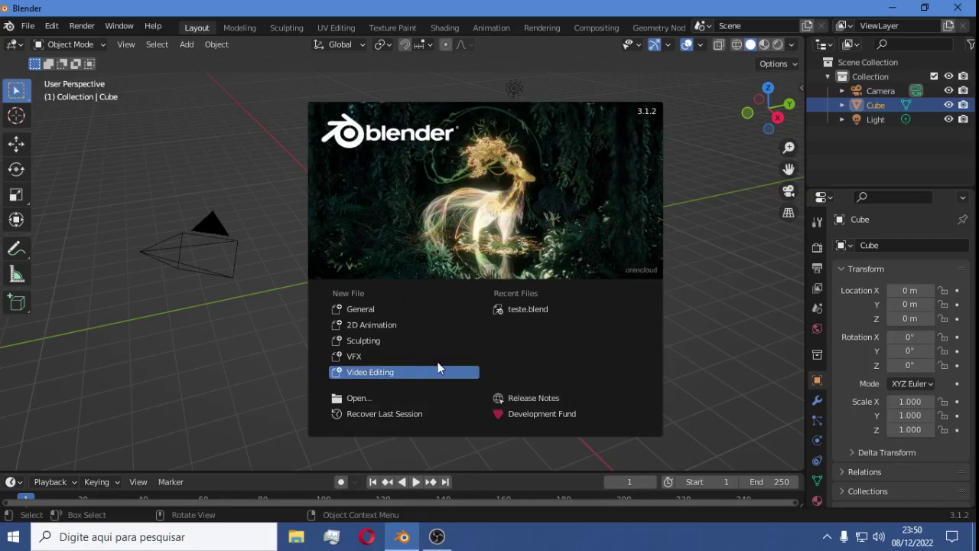
Step: Start a Video Editing file, enlarge the preview above the sequencer, and bring up File Explorer
{"action": "left_click", "coordinate": [372, 380]}
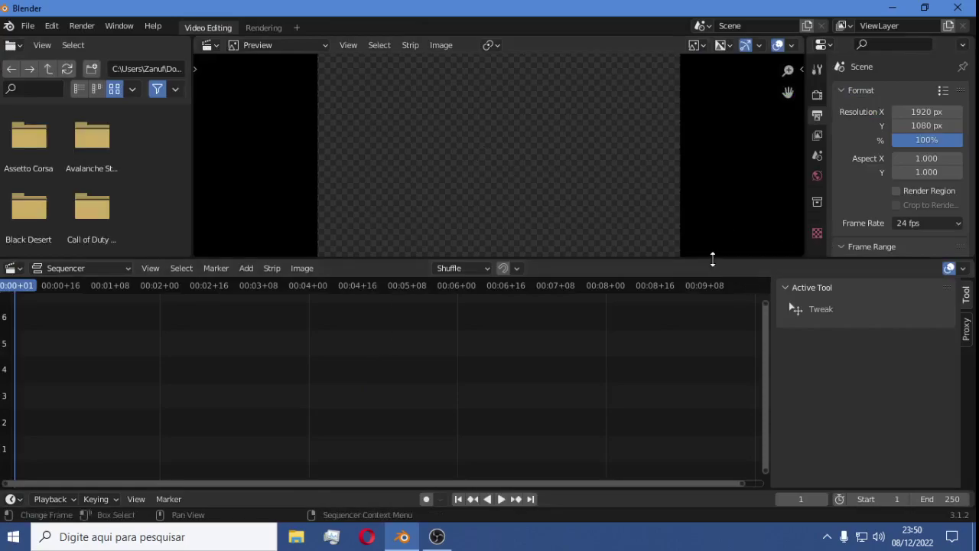
{"action": "left_click_drag", "start_coordinate": [711, 259], "coordinate": [712, 308]}
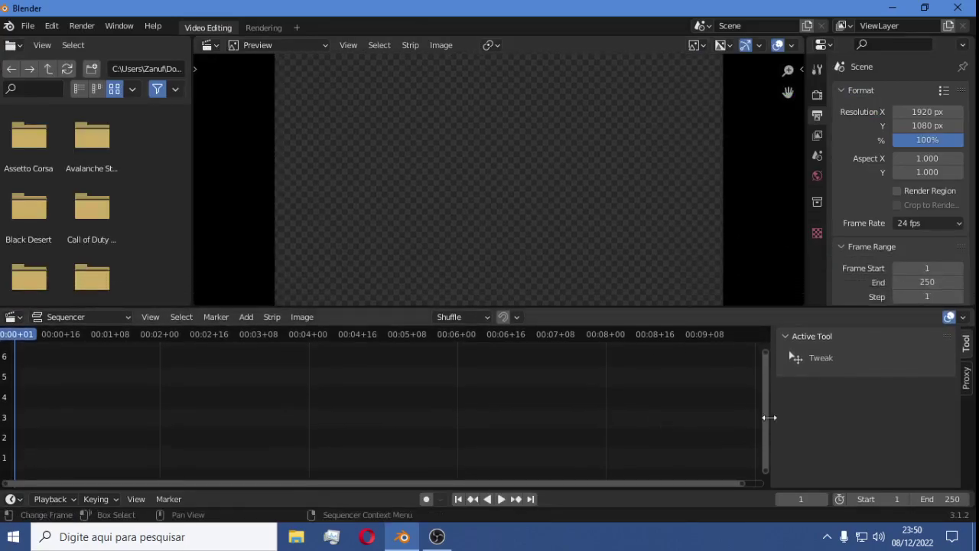
{"action": "left_click", "coordinate": [296, 536]}
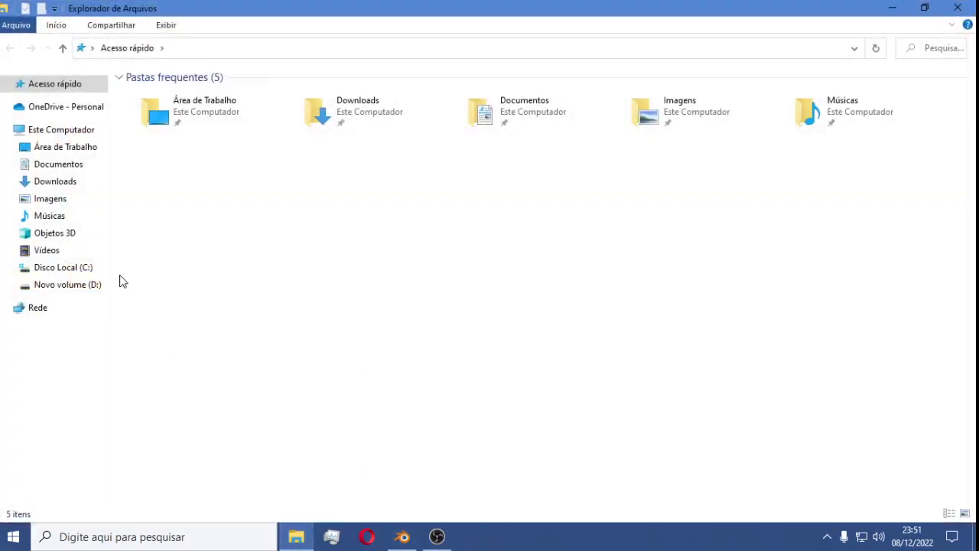
{"action": "left_click", "coordinate": [53, 251]}
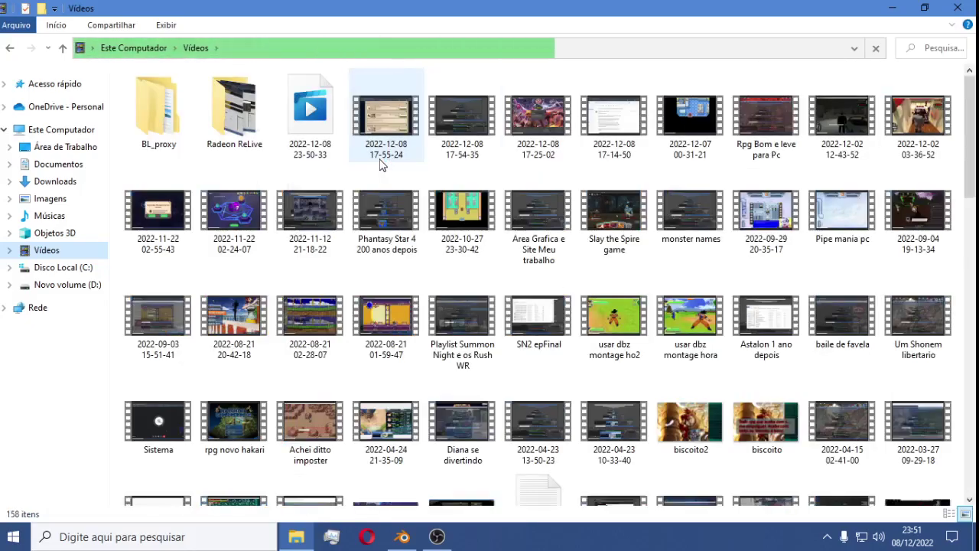
{"action": "left_click", "coordinate": [310, 111]}
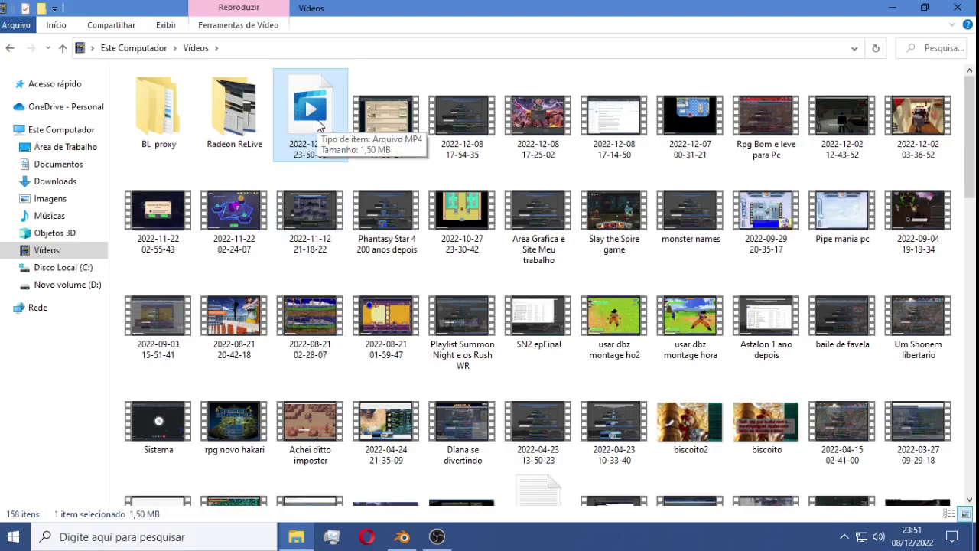
{"action": "double_click", "coordinate": [320, 125]}
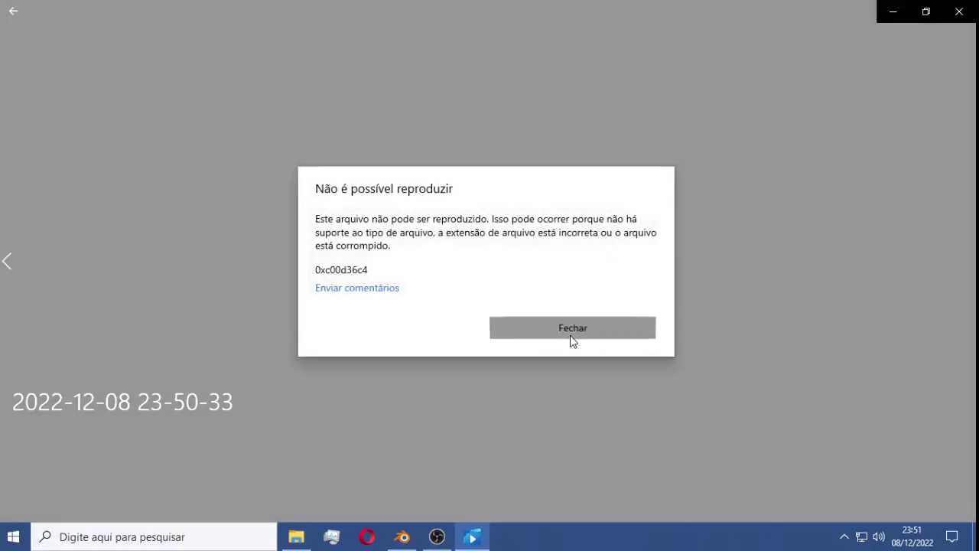
{"action": "left_click", "coordinate": [572, 340]}
{"action": "left_click", "coordinate": [958, 11]}
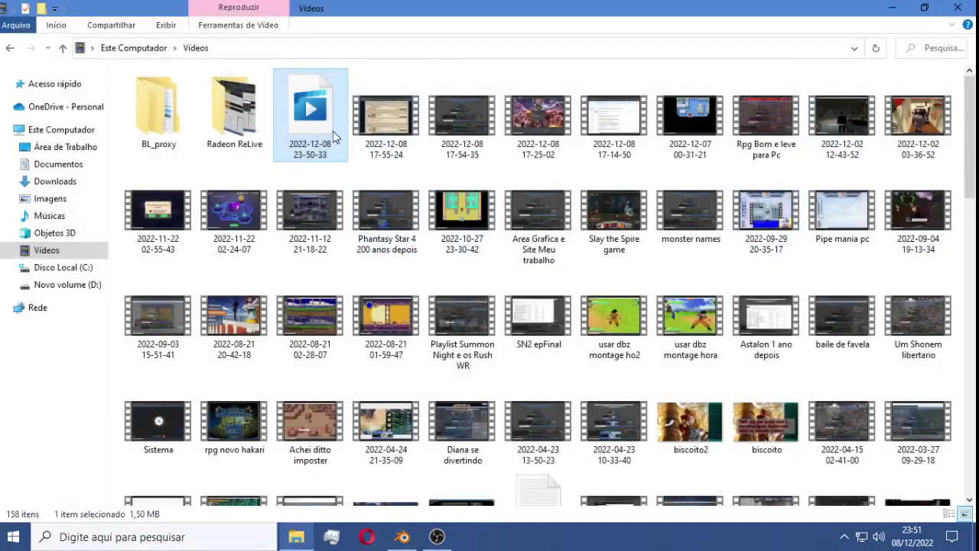
{"action": "double_click", "coordinate": [374, 133]}
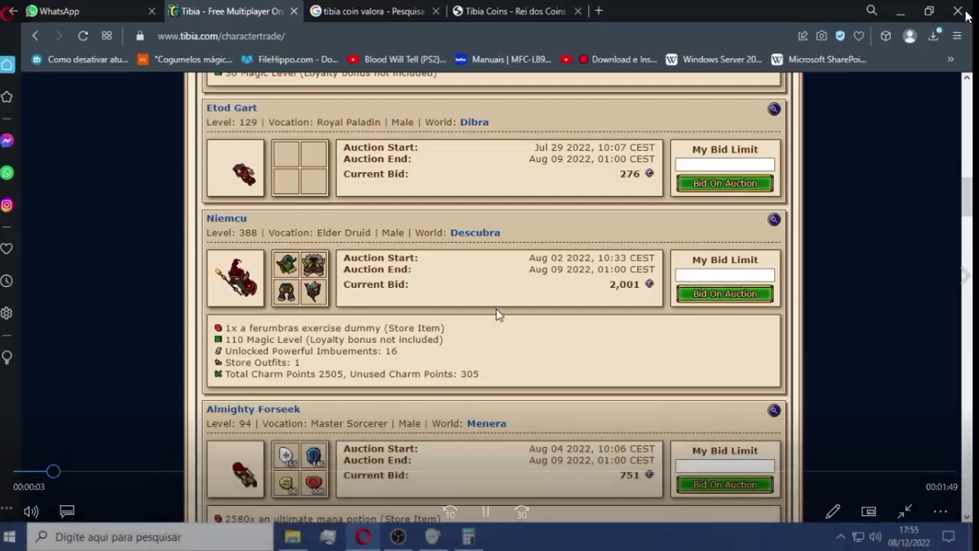
Step: Close the player and attempt deleting the in-use 23-50-33 recording, cancelling the warning
{"action": "left_click", "coordinate": [961, 10]}
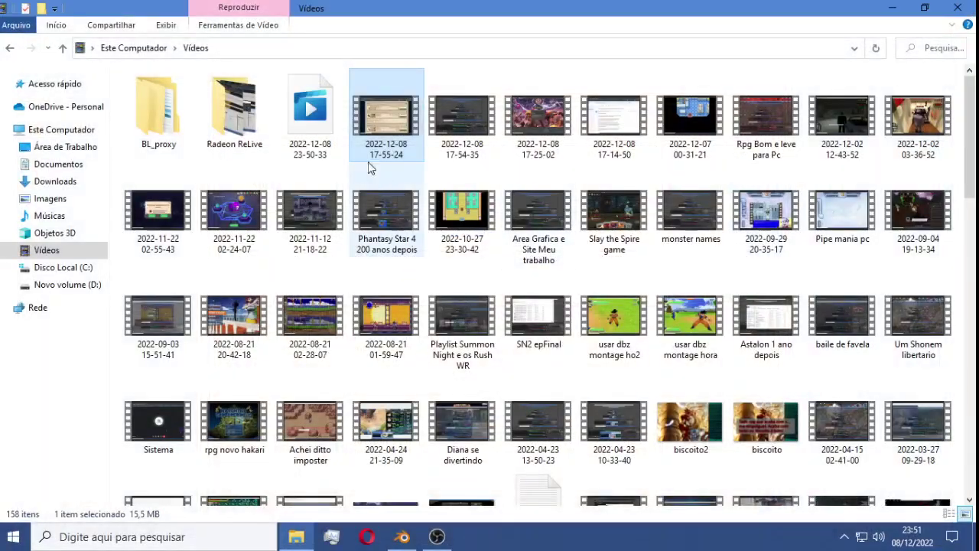
{"action": "left_click", "coordinate": [320, 131]}
{"action": "key", "text": "Delete"}
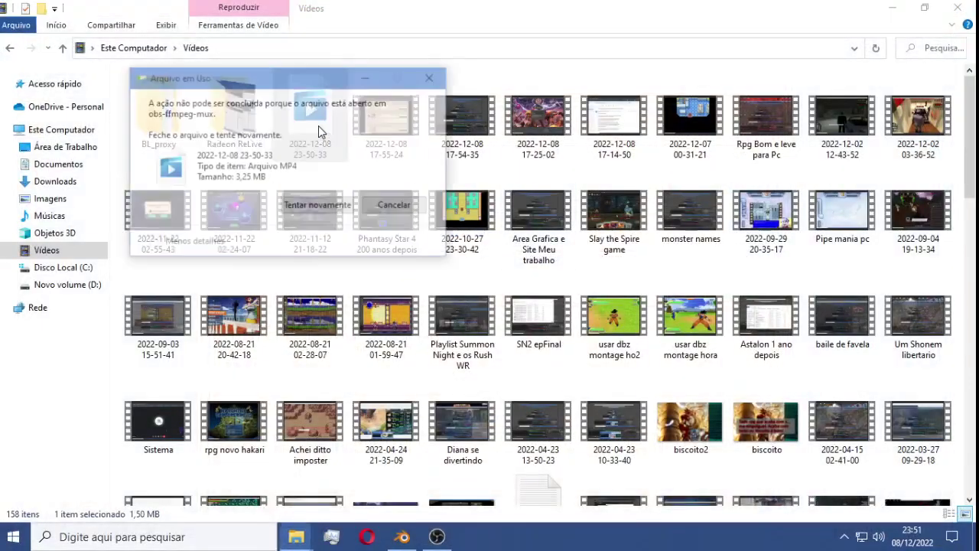
{"action": "left_click", "coordinate": [392, 204]}
{"action": "left_click", "coordinate": [379, 120]}
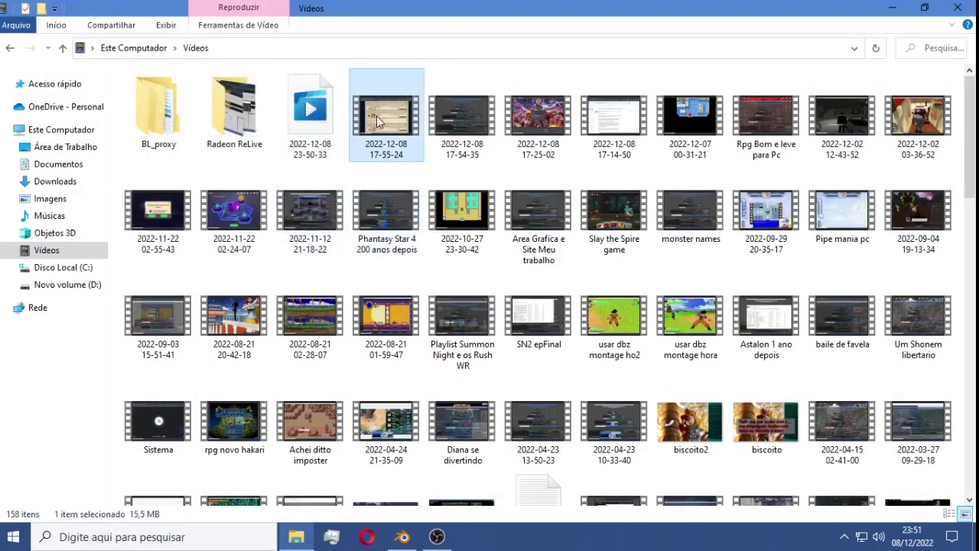
{"action": "left_click", "coordinate": [325, 124]}
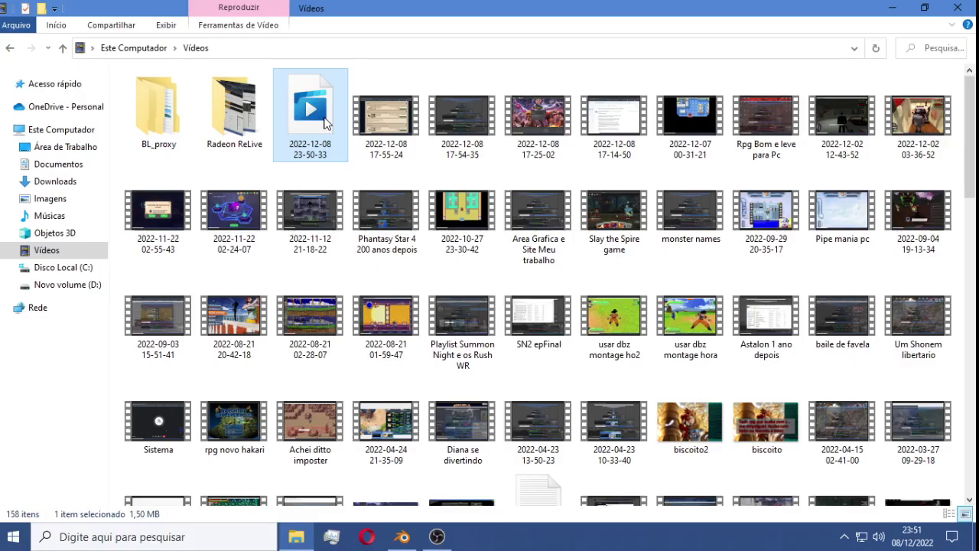
{"action": "left_click", "coordinate": [439, 536]}
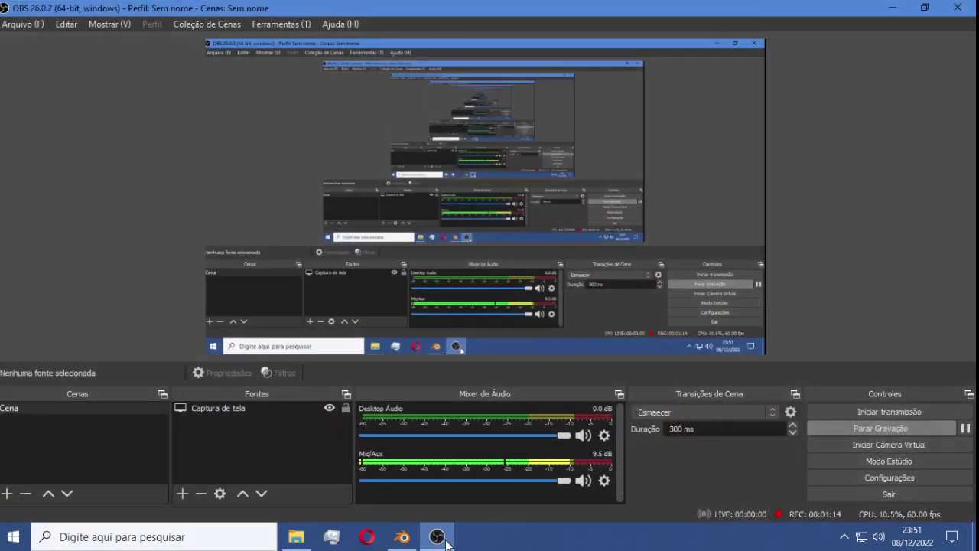
{"action": "left_click", "coordinate": [446, 542]}
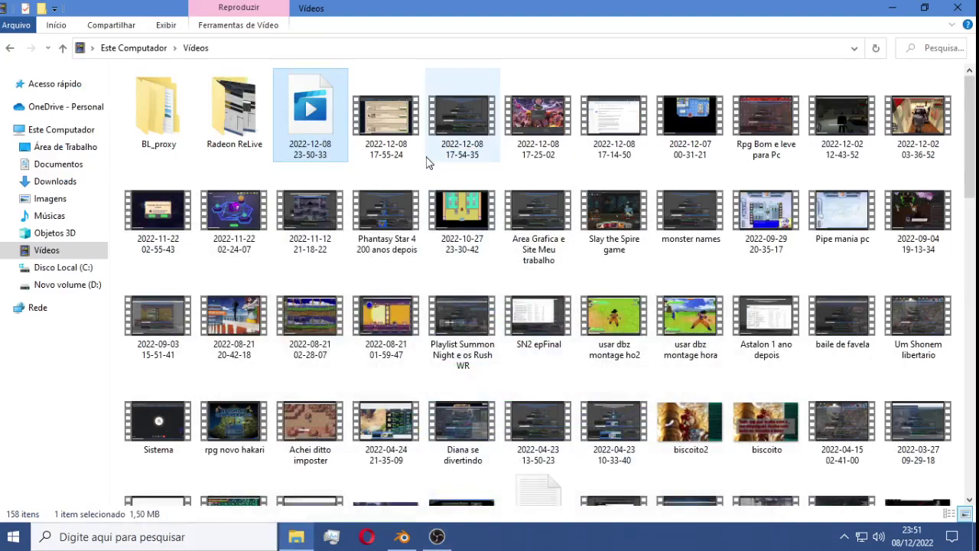
{"action": "left_click", "coordinate": [386, 126]}
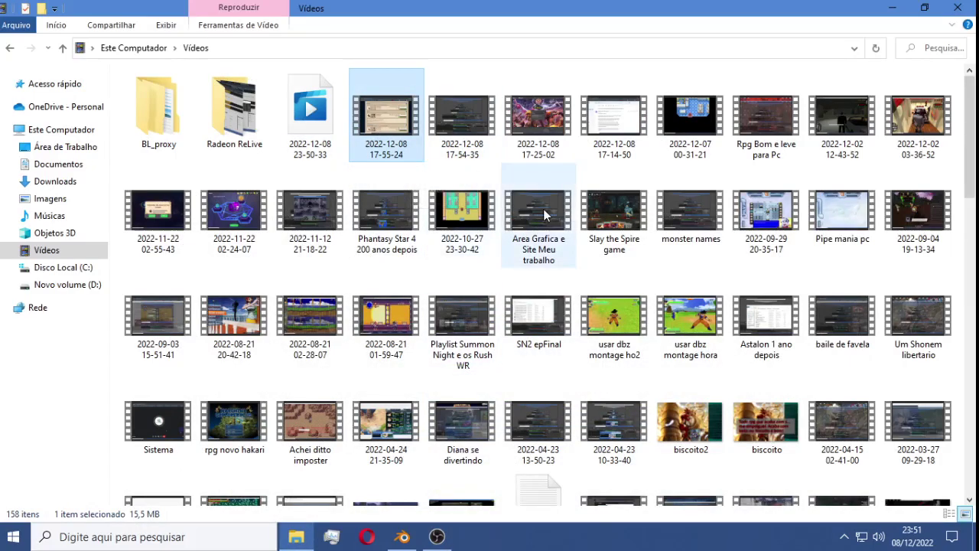
{"action": "scroll", "coordinate": [528, 299], "scroll_direction": "down", "scroll_amount": 10}
{"action": "scroll", "coordinate": [528, 299], "scroll_direction": "down", "scroll_amount": 3}
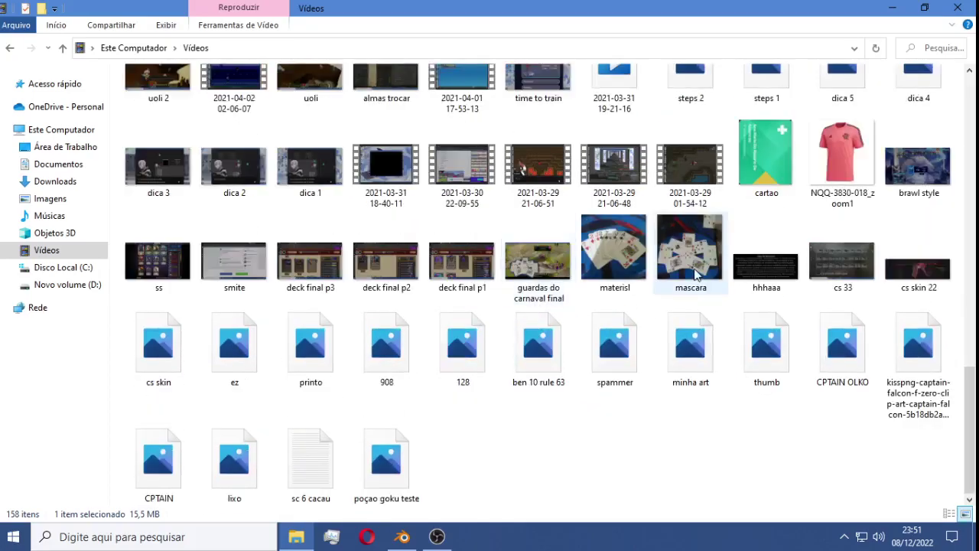
{"action": "scroll", "coordinate": [483, 325], "scroll_direction": "up", "scroll_amount": 3}
{"action": "scroll", "coordinate": [484, 325], "scroll_direction": "up", "scroll_amount": 10}
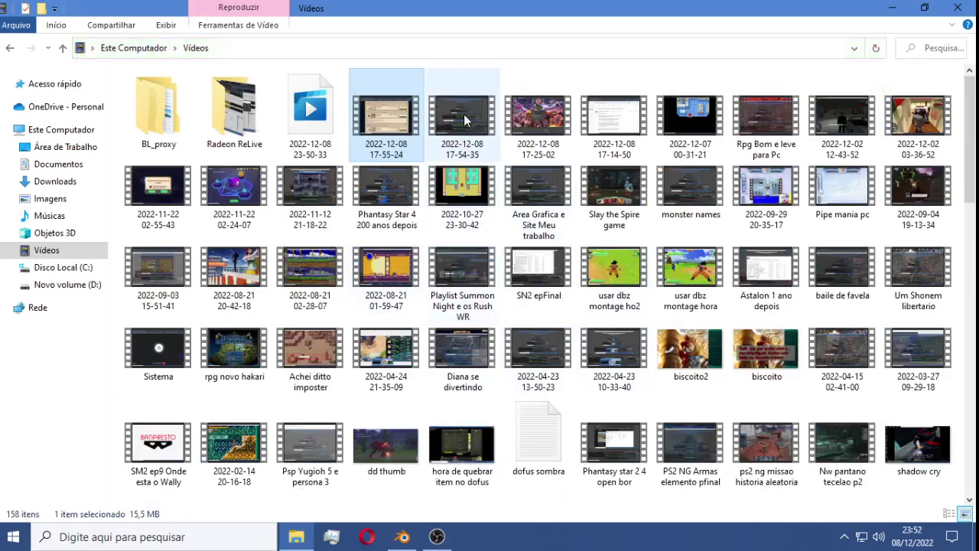
{"action": "left_click", "coordinate": [621, 134]}
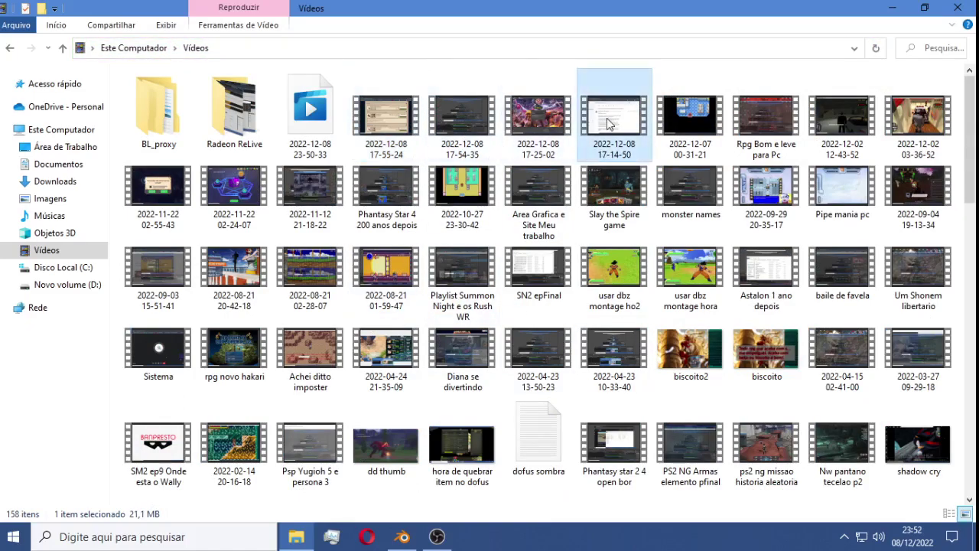
{"action": "left_click", "coordinate": [924, 7]}
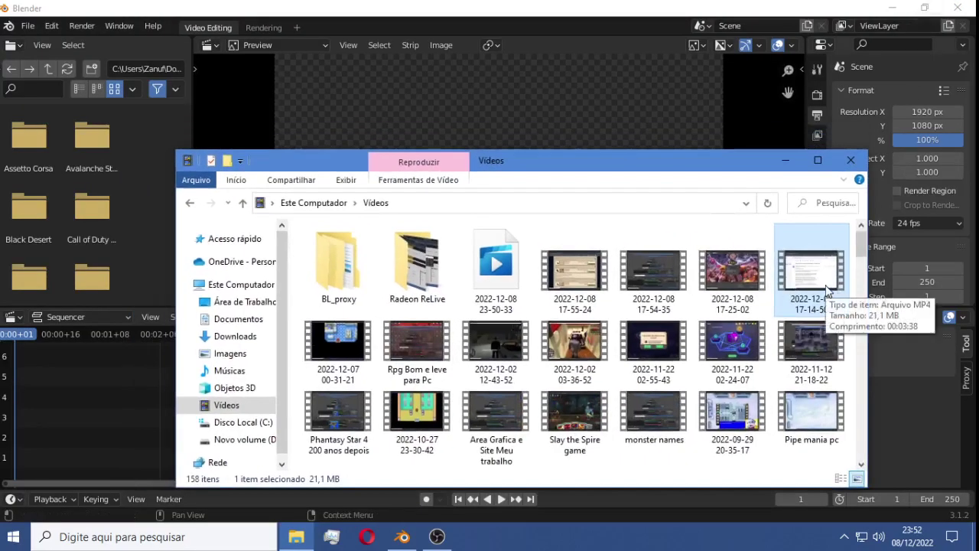
{"action": "mouse_move", "coordinate": [830, 292]}
{"action": "left_mouse_down"}
{"action": "mouse_move", "coordinate": [659, 145]}
{"action": "mouse_move", "coordinate": [605, 128]}
{"action": "left_mouse_up"}
{"action": "left_click", "coordinate": [785, 160]}
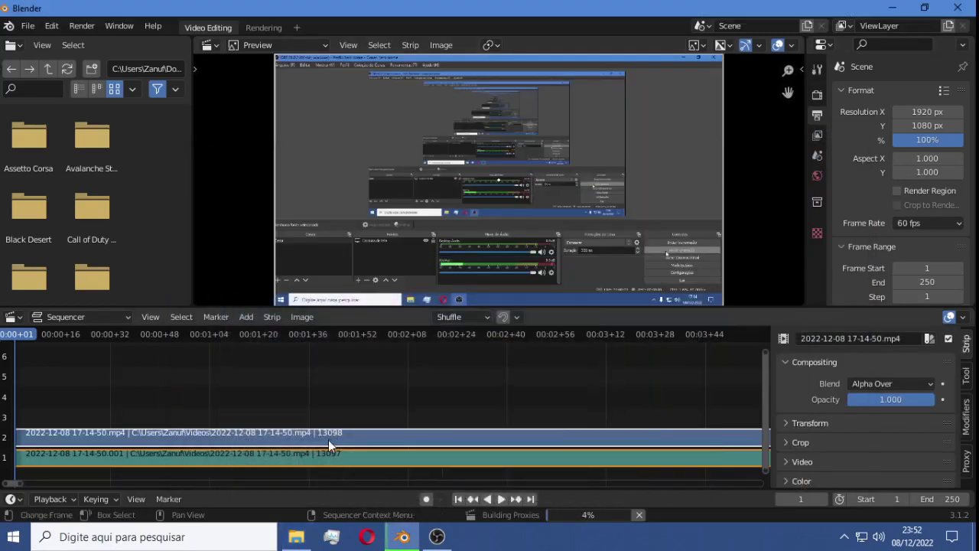
{"action": "scroll", "coordinate": [328, 440], "scroll_direction": "down", "scroll_amount": 1}
{"action": "scroll", "coordinate": [328, 440], "scroll_direction": "down", "scroll_amount": 1}
{"action": "scroll", "coordinate": [328, 440], "scroll_direction": "down", "scroll_amount": 1}
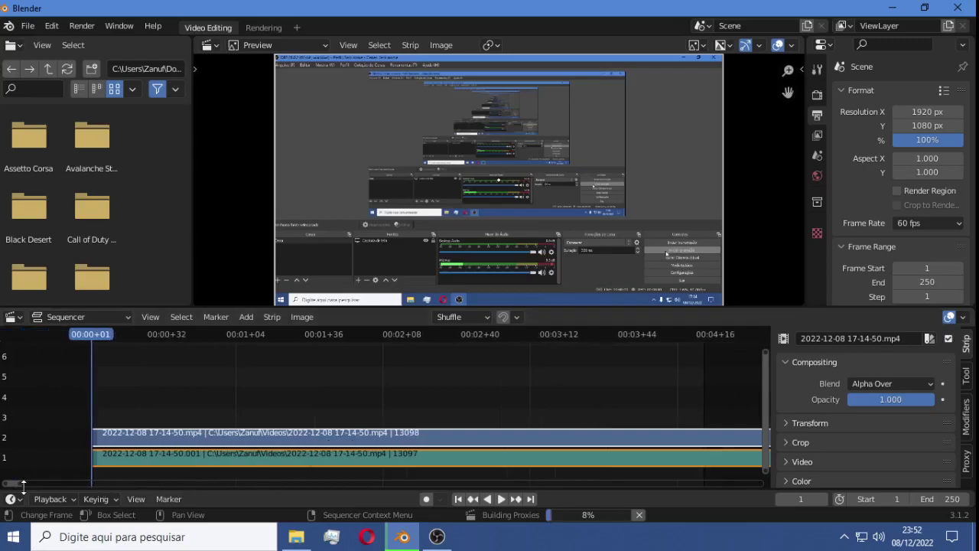
{"action": "mouse_move", "coordinate": [18, 489]}
{"action": "left_mouse_down"}
{"action": "mouse_move", "coordinate": [718, 497]}
{"action": "mouse_move", "coordinate": [804, 482]}
{"action": "mouse_move", "coordinate": [170, 472]}
{"action": "mouse_move", "coordinate": [14, 482]}
{"action": "left_mouse_up"}
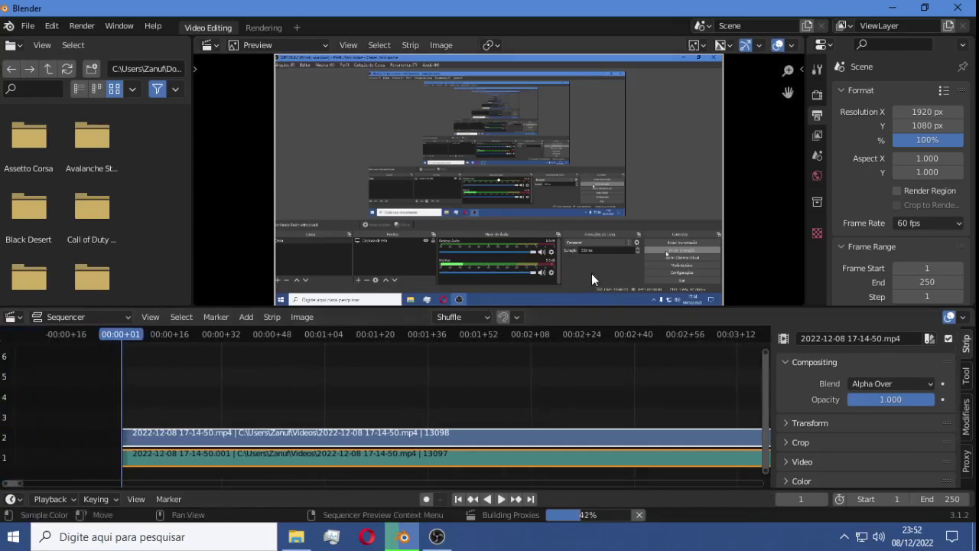
{"action": "left_click", "coordinate": [437, 536]}
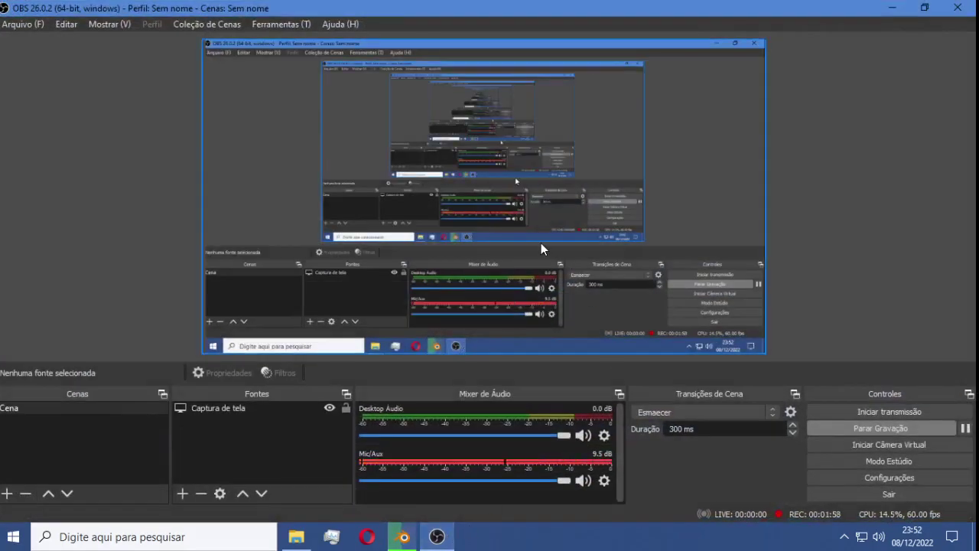
{"action": "left_click", "coordinate": [296, 536]}
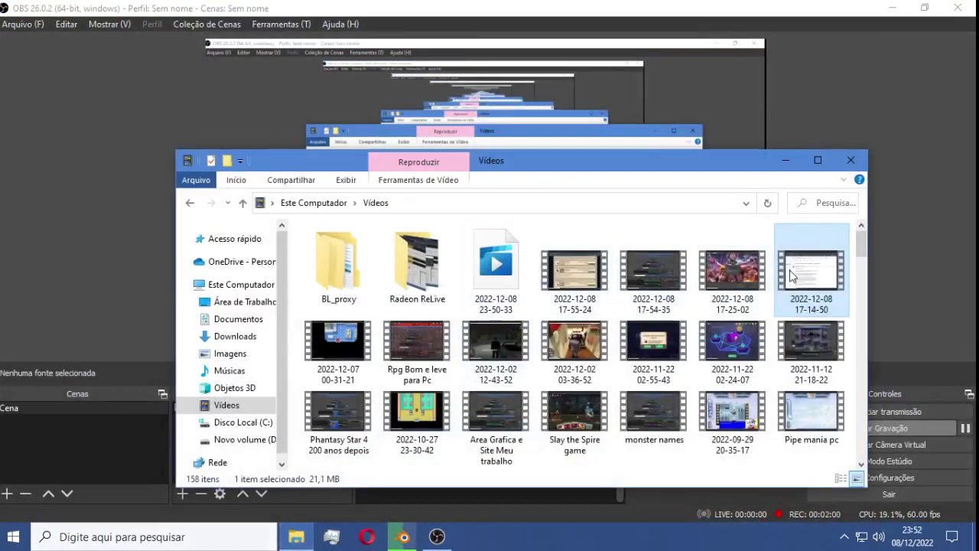
{"action": "double_click", "coordinate": [814, 262]}
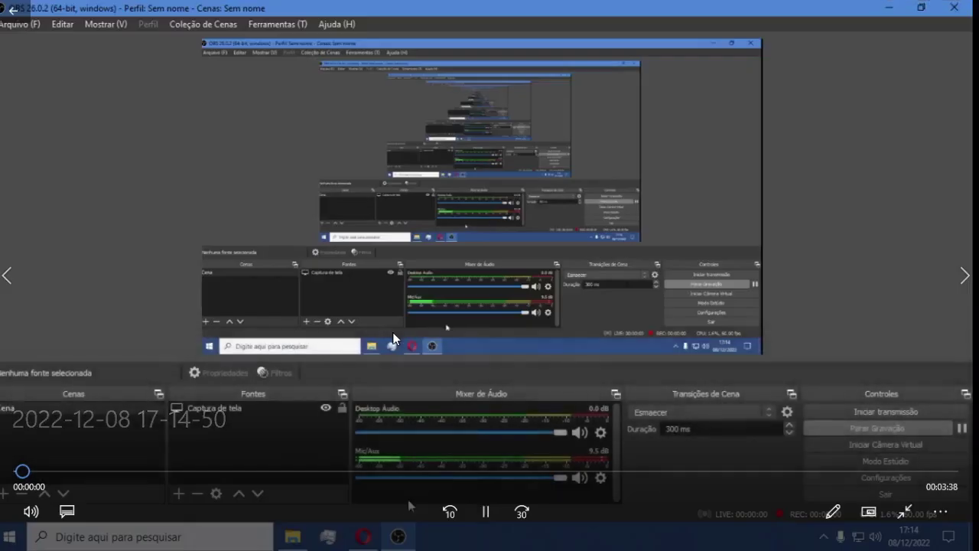
{"action": "left_click", "coordinate": [233, 472]}
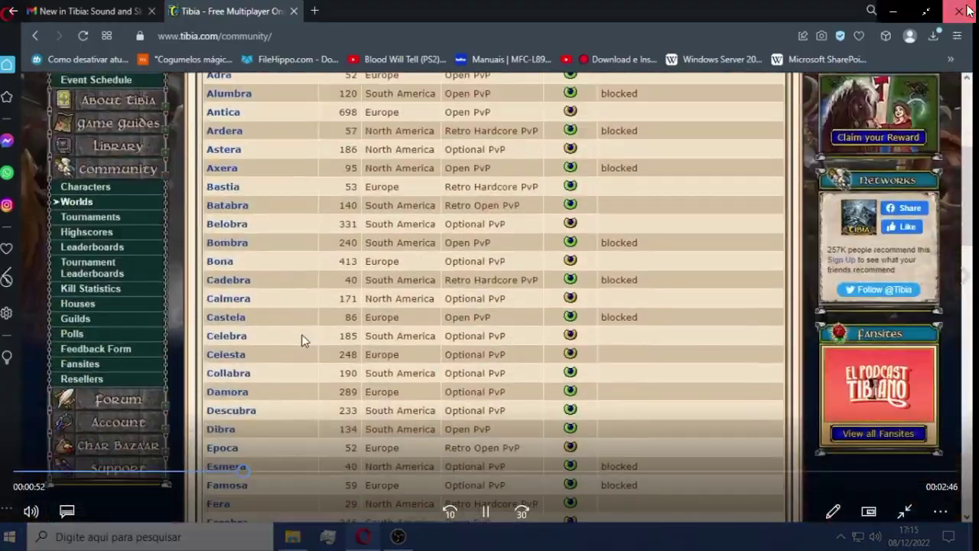
{"action": "left_click", "coordinate": [965, 12]}
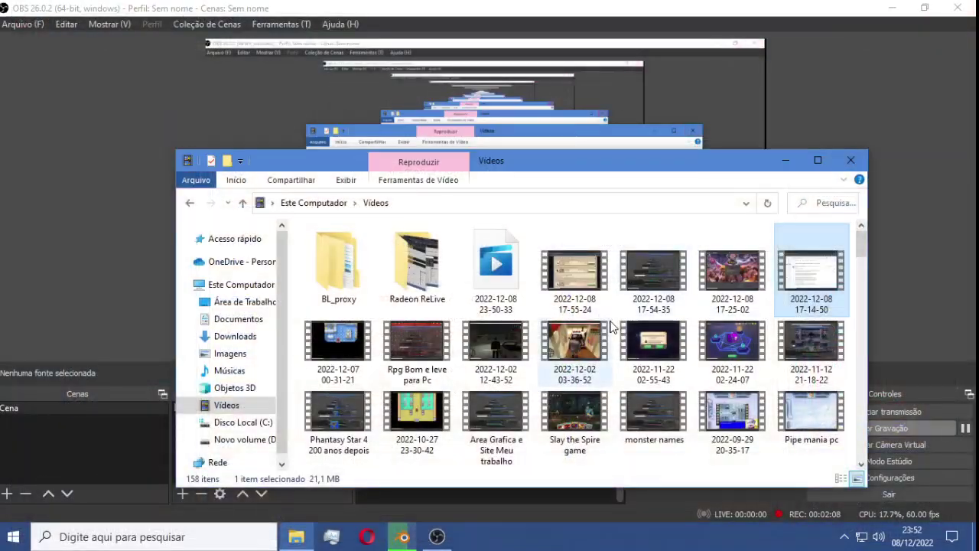
{"action": "left_click", "coordinate": [785, 160]}
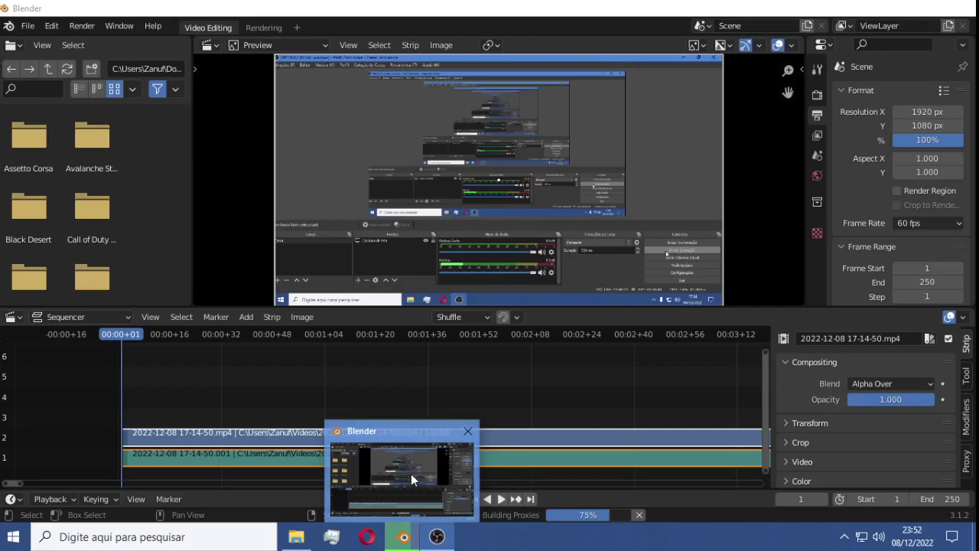
{"action": "mouse_move", "coordinate": [401, 536]}
{"action": "left_click", "coordinate": [410, 474]}
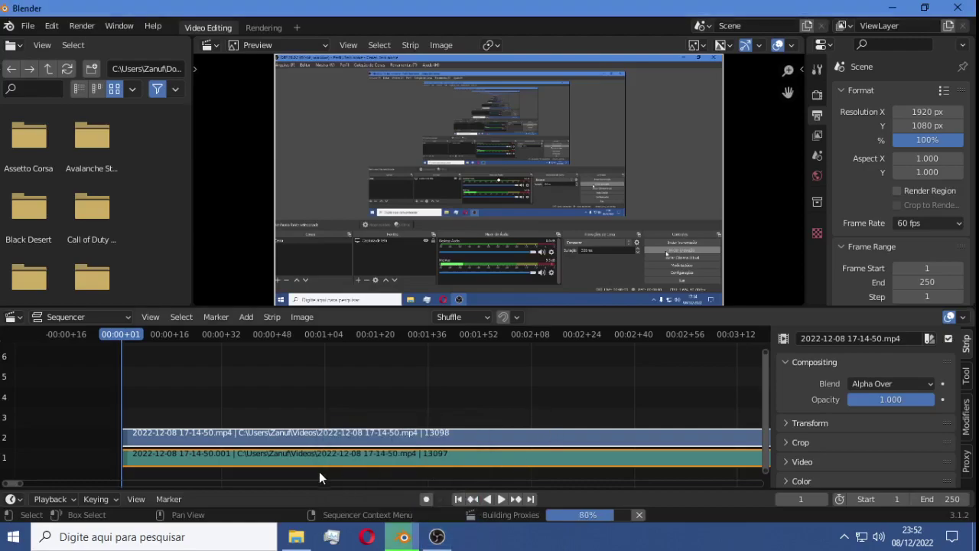
{"action": "left_click", "coordinate": [179, 358]}
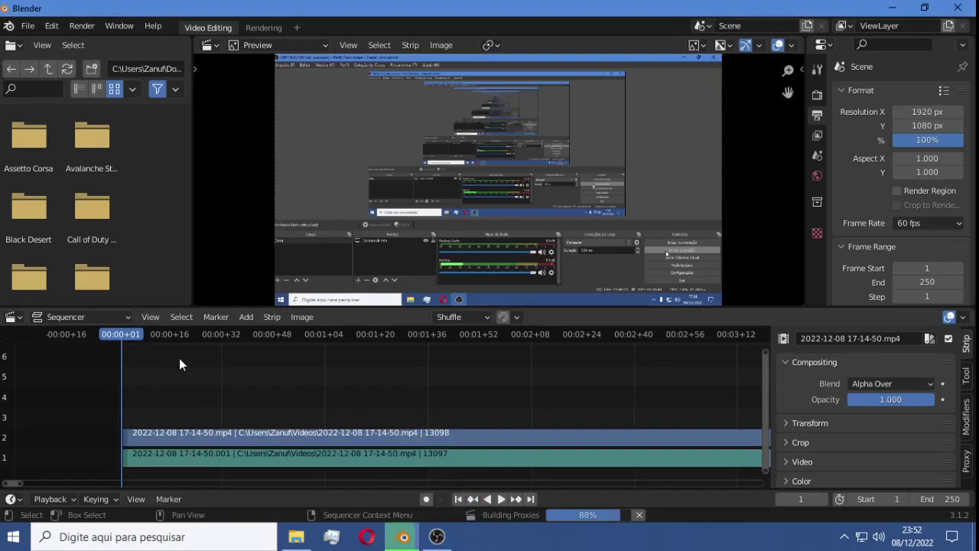
{"action": "left_click", "coordinate": [313, 332]}
{"action": "left_click", "coordinate": [382, 334]}
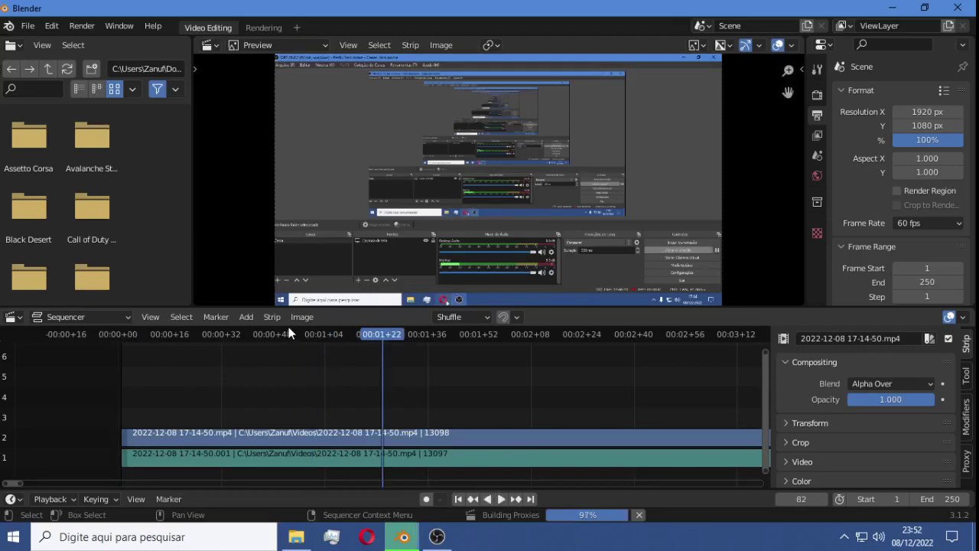
{"action": "left_click", "coordinate": [548, 334]}
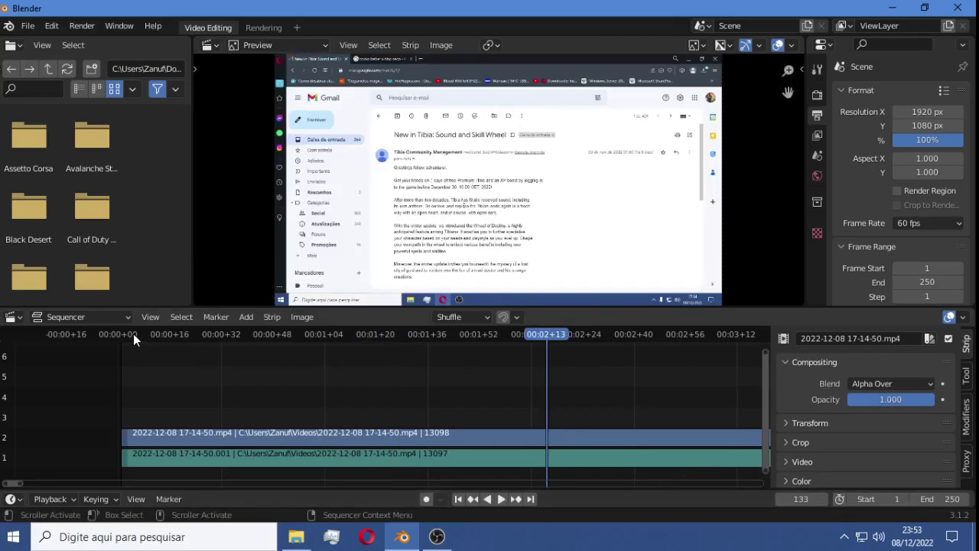
{"action": "left_click_drag", "start_coordinate": [133, 333], "coordinate": [122, 334]}
{"action": "key", "text": "space"}
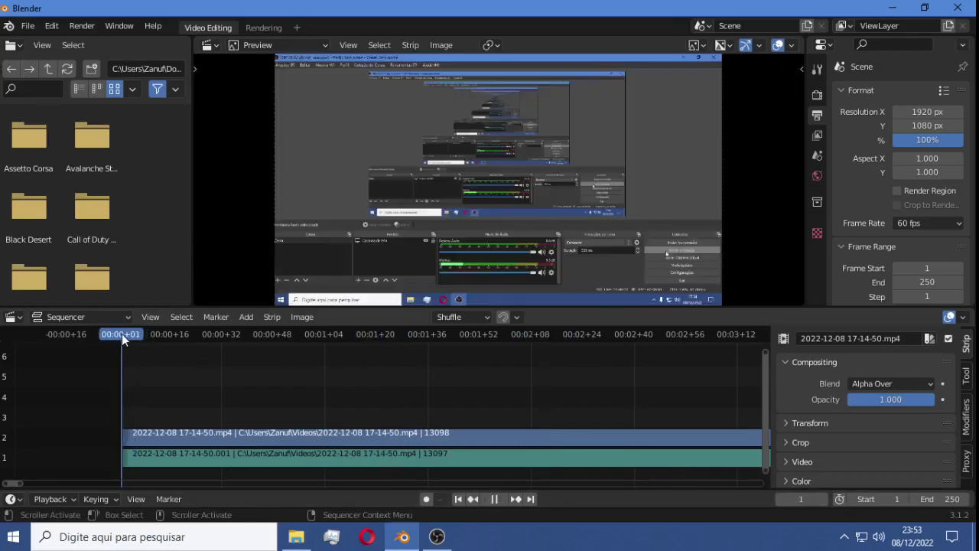
{"action": "key", "text": "space"}
Step: Zoom the sequencer out and park the playhead on the strips' last frame, 13087
{"action": "left_click_drag", "start_coordinate": [20, 486], "coordinate": [177, 488]}
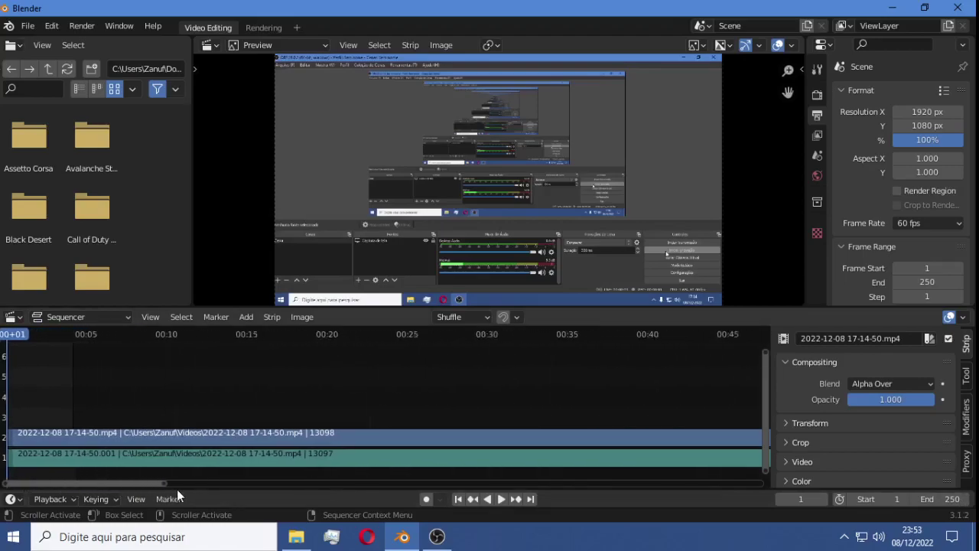
{"action": "left_click_drag", "start_coordinate": [176, 489], "coordinate": [561, 479]}
{"action": "scroll", "coordinate": [420, 441], "scroll_direction": "down", "scroll_amount": 2}
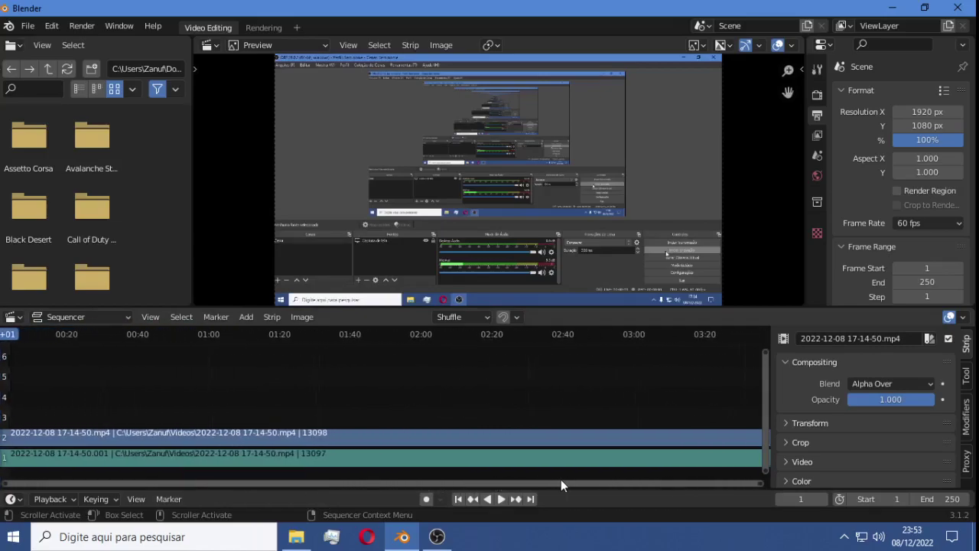
{"action": "scroll", "coordinate": [508, 428], "scroll_direction": "down", "scroll_amount": 2}
{"action": "scroll", "coordinate": [508, 428], "scroll_direction": "down", "scroll_amount": 2}
{"action": "scroll", "coordinate": [508, 433], "scroll_direction": "down", "scroll_amount": 2}
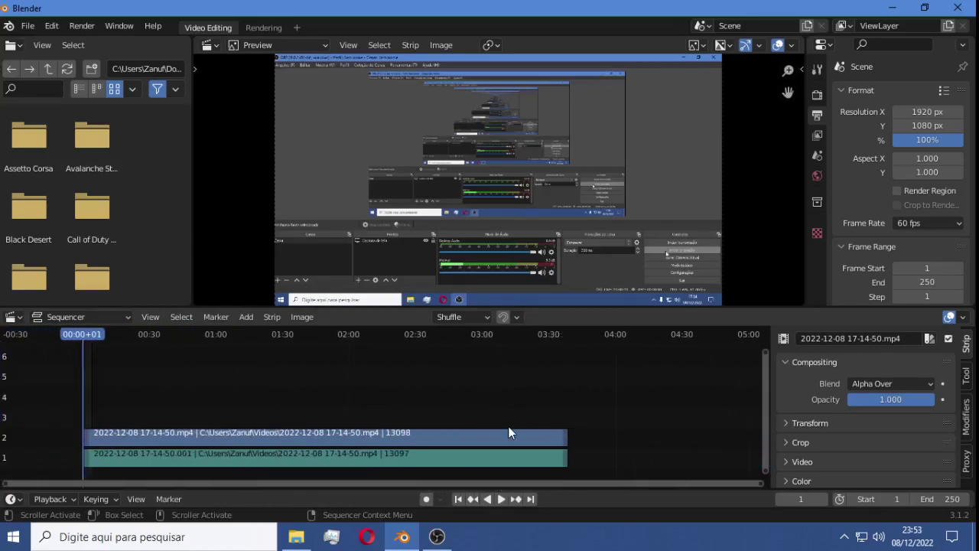
{"action": "left_click", "coordinate": [555, 334]}
{"action": "key", "text": "space"}
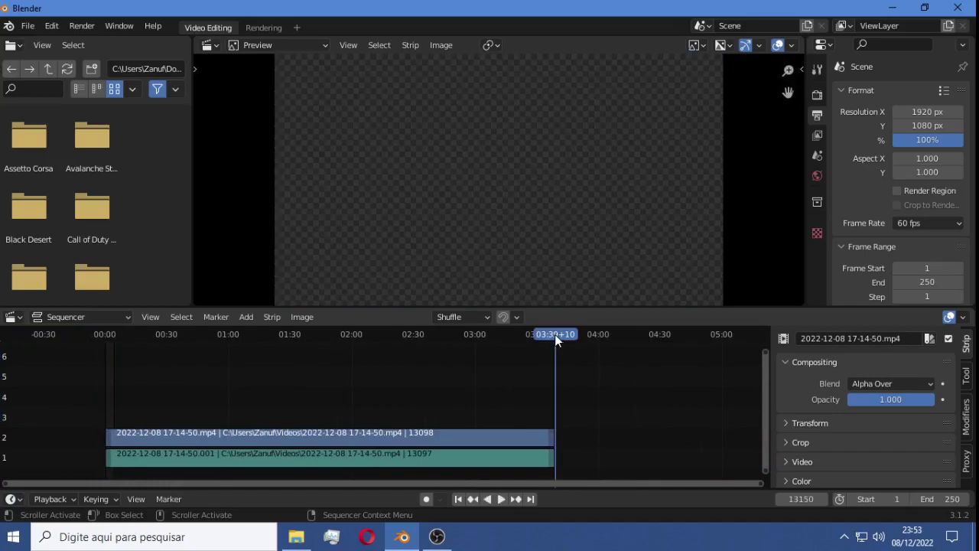
{"action": "left_click_drag", "start_coordinate": [555, 334], "coordinate": [555, 334]}
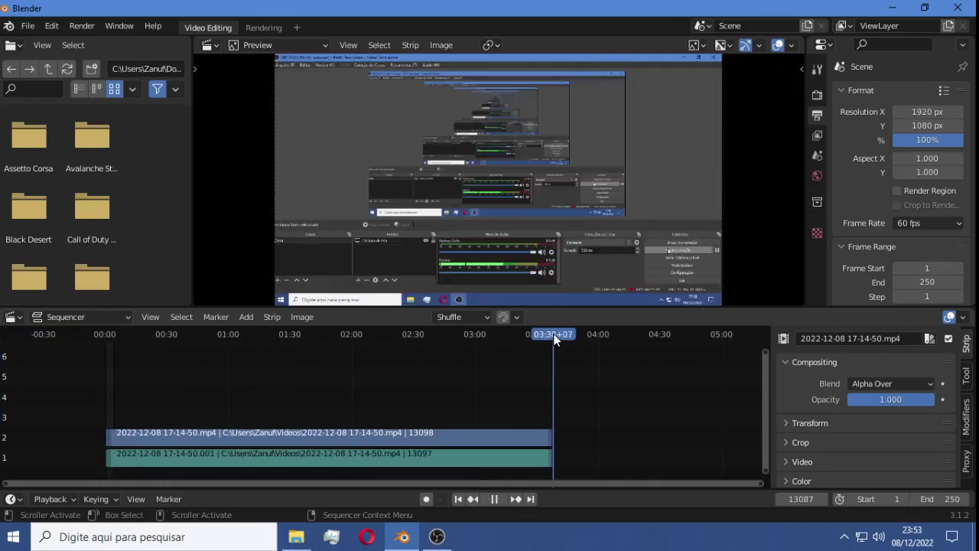
{"action": "key", "text": "space"}
Step: Set the scene End frame to 13087, then scrub back through the recording
{"action": "left_click", "coordinate": [950, 498]}
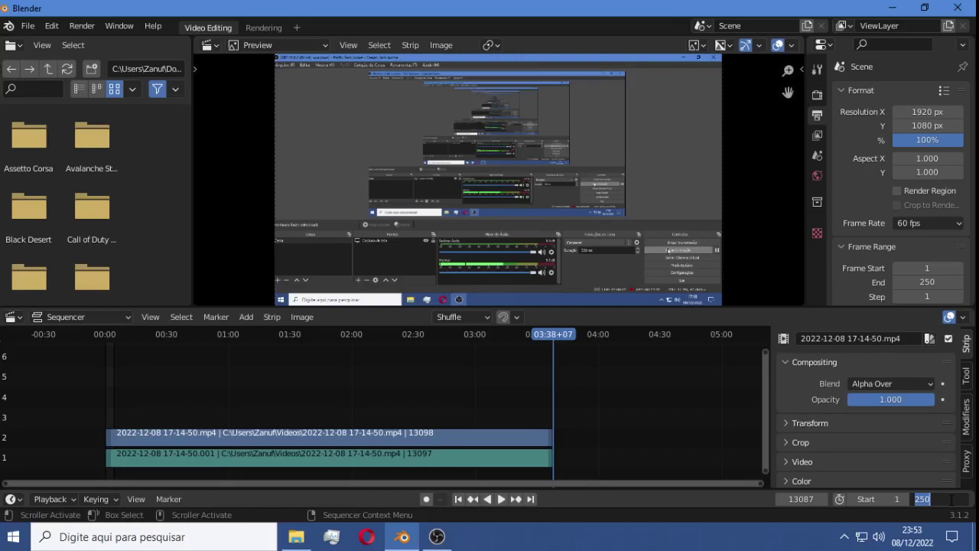
{"action": "type", "text": "13087"}
{"action": "key", "text": "Return"}
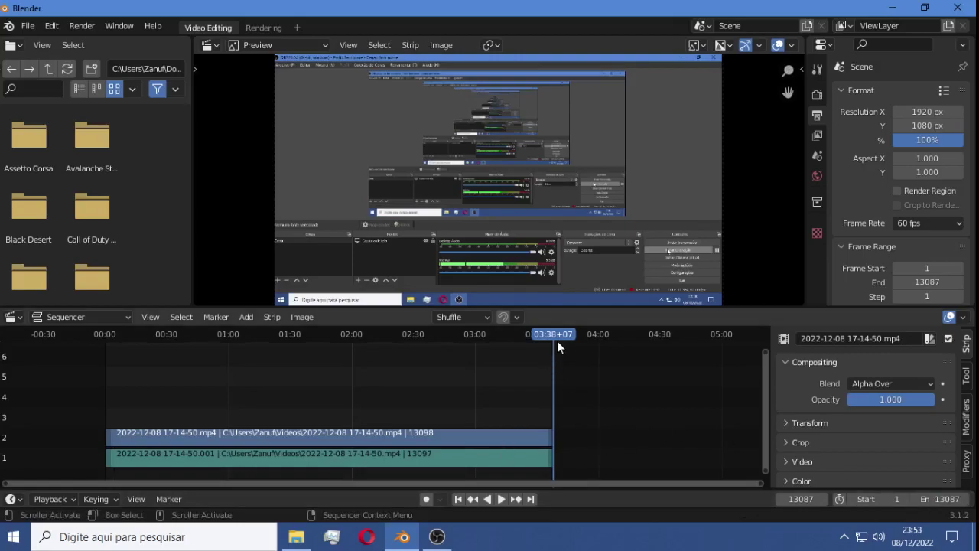
{"action": "left_click_drag", "start_coordinate": [556, 333], "coordinate": [295, 338]}
{"action": "key", "text": "space"}
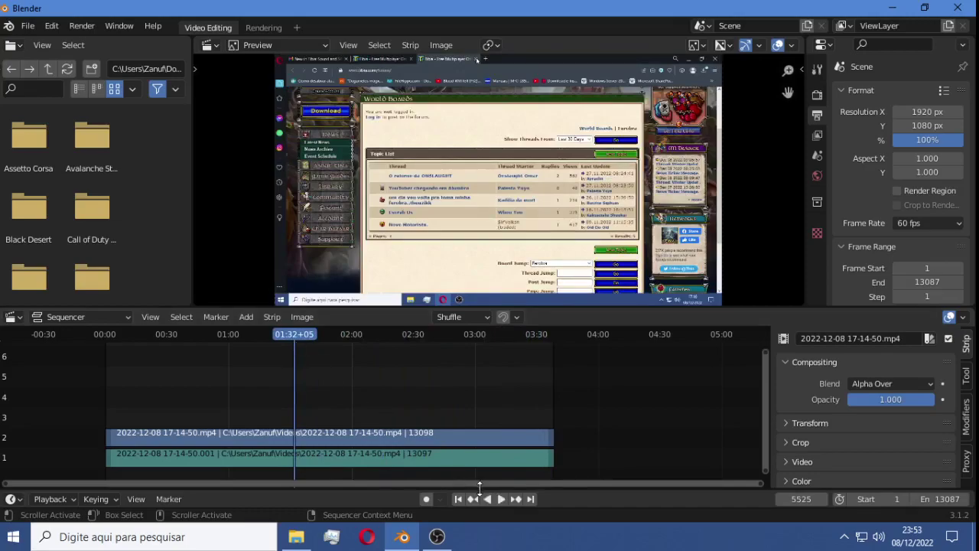
{"action": "left_click", "coordinate": [504, 501]}
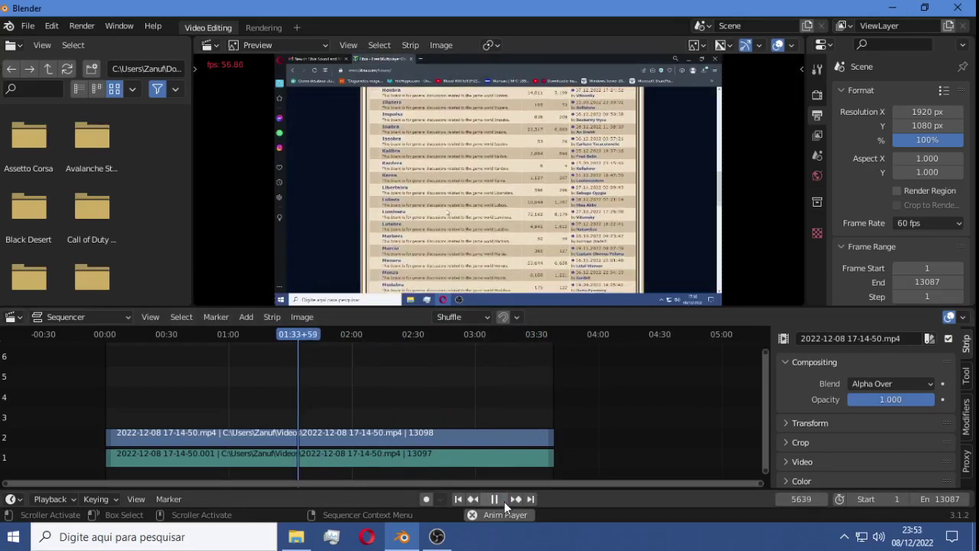
{"action": "left_click", "coordinate": [504, 500]}
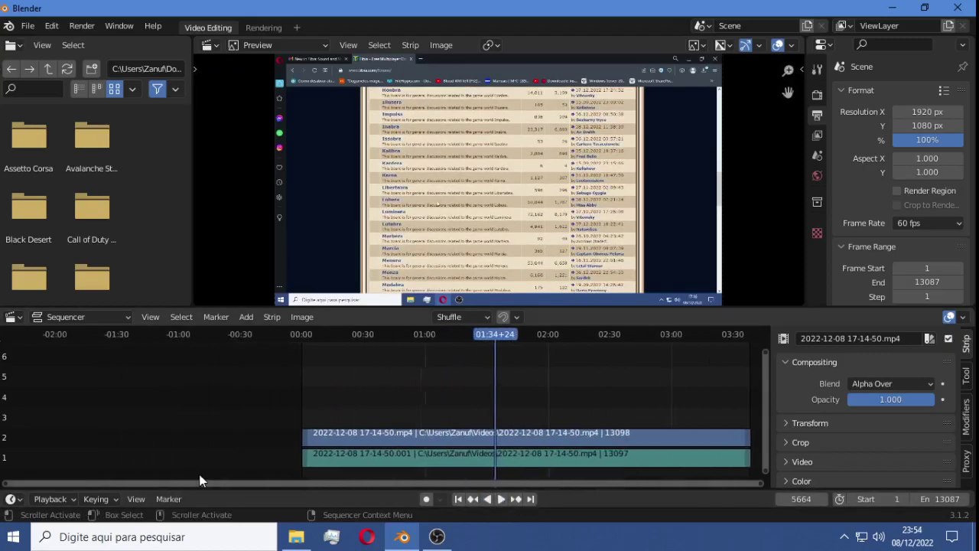
{"action": "left_click_drag", "start_coordinate": [400, 483], "coordinate": [293, 465]}
{"action": "scroll", "coordinate": [368, 410], "scroll_direction": "up", "scroll_amount": 1}
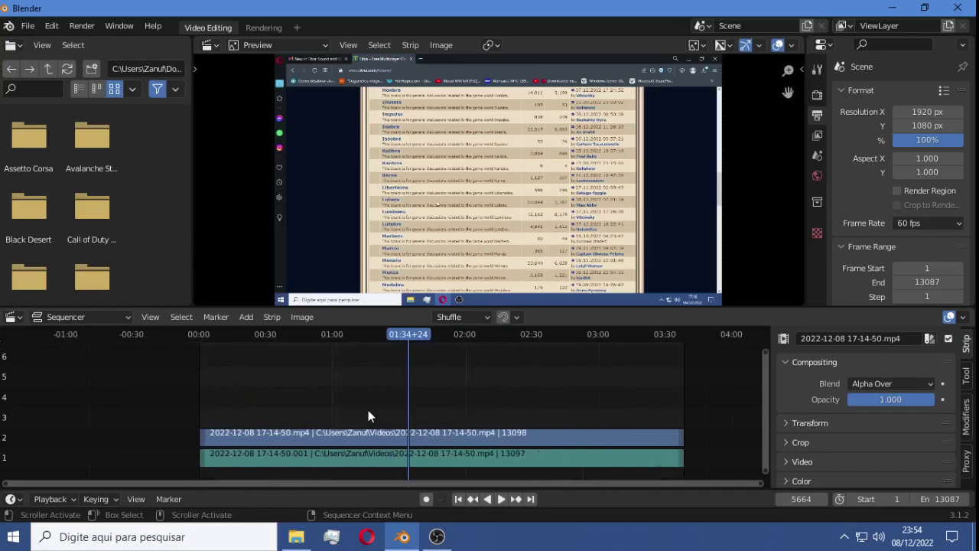
{"action": "scroll", "coordinate": [368, 411], "scroll_direction": "up", "scroll_amount": 1}
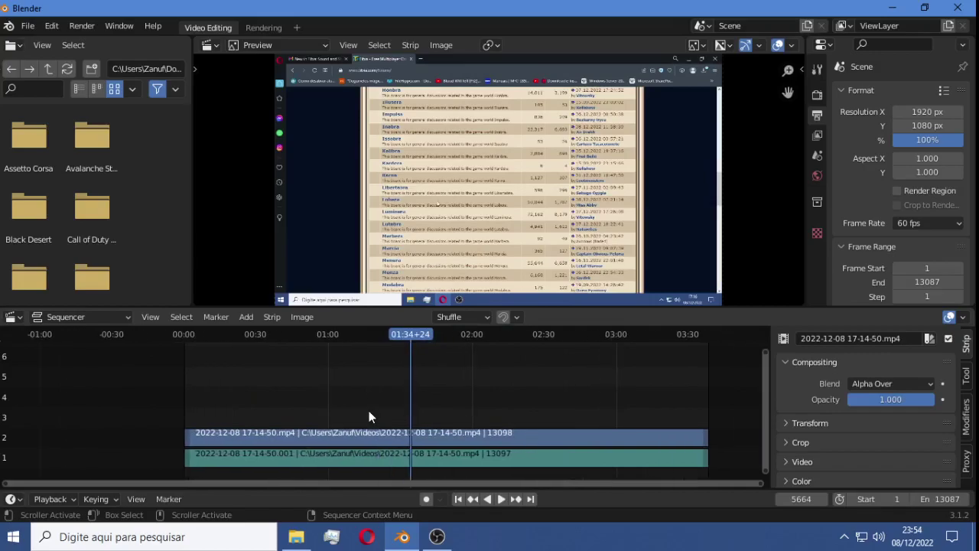
{"action": "mouse_move", "coordinate": [419, 338]}
{"action": "left_mouse_down"}
{"action": "mouse_move", "coordinate": [181, 334]}
{"action": "mouse_move", "coordinate": [195, 333]}
{"action": "left_mouse_up"}
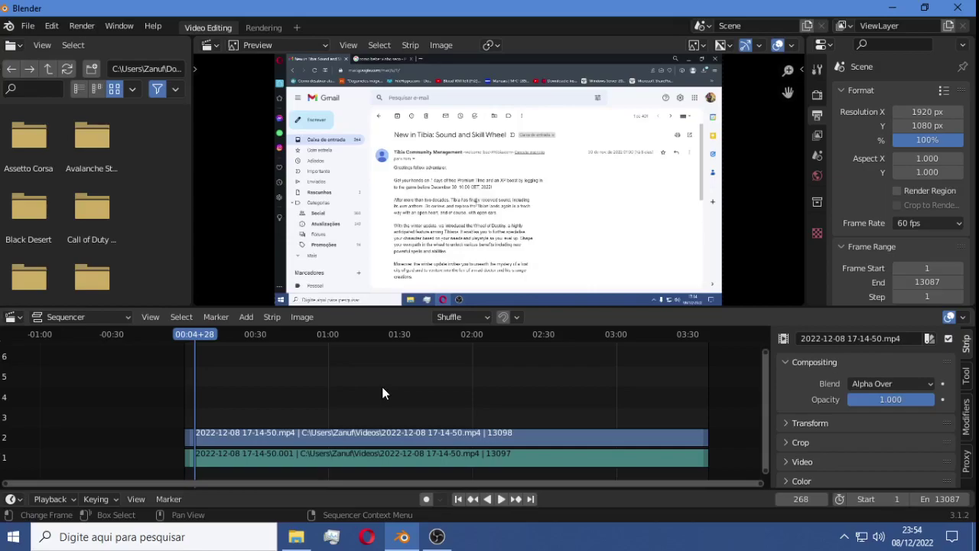
{"action": "left_click", "coordinate": [391, 437]}
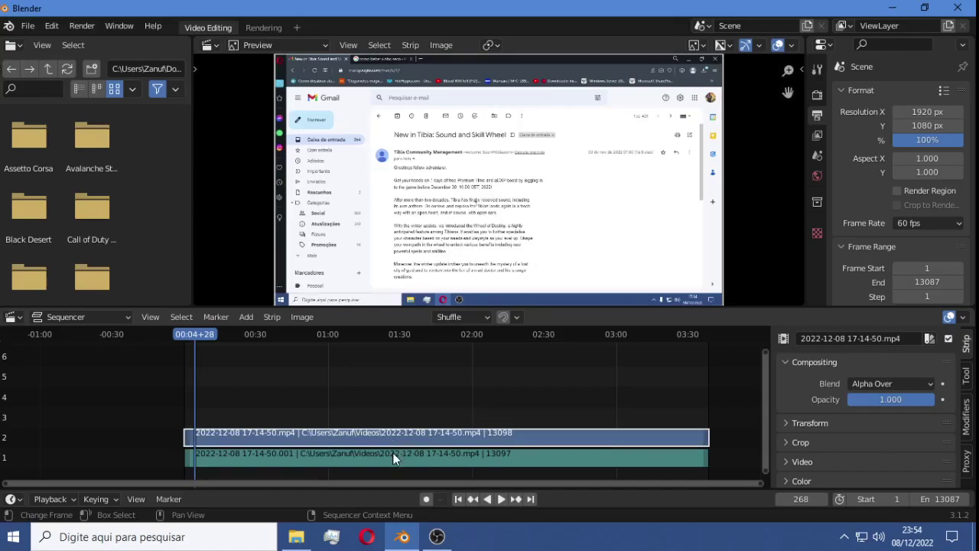
{"action": "left_click", "coordinate": [392, 457]}
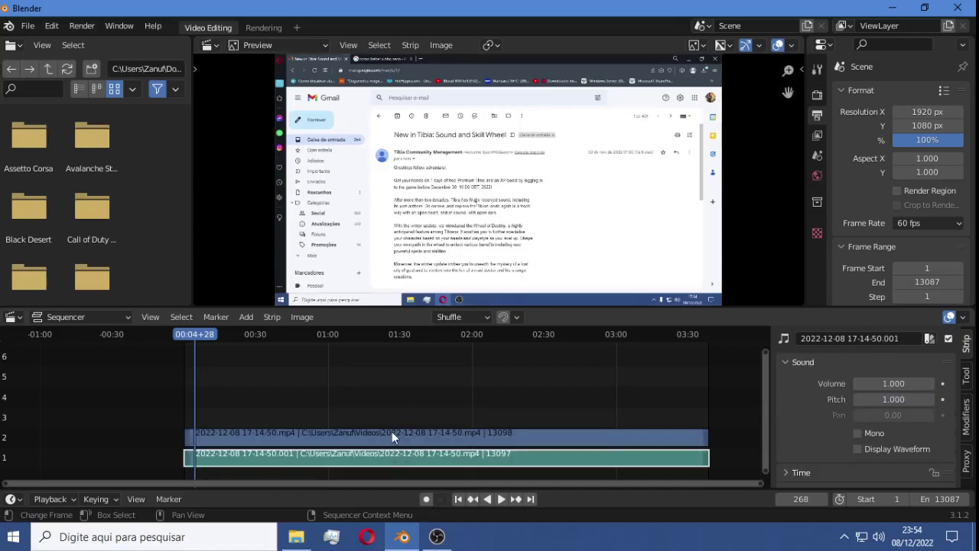
{"action": "left_click", "coordinate": [391, 436]}
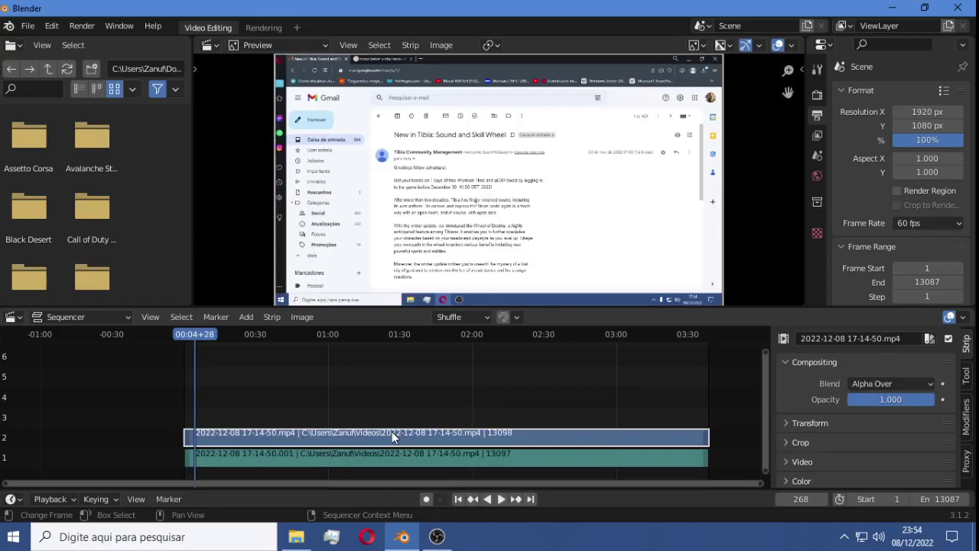
{"action": "right_click", "coordinate": [391, 433]}
{"action": "mouse_move", "coordinate": [336, 427]}
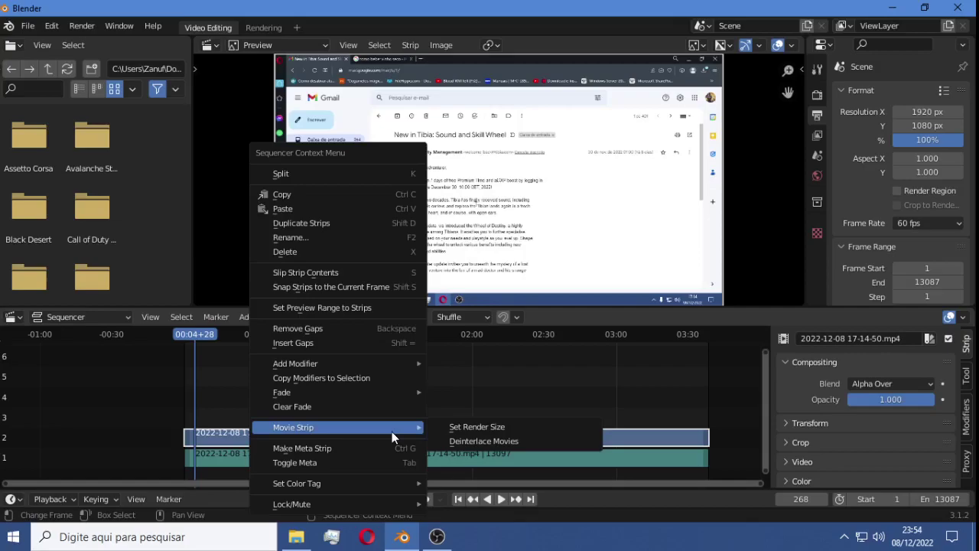
{"action": "left_click", "coordinate": [354, 197]}
{"action": "right_click", "coordinate": [371, 396]}
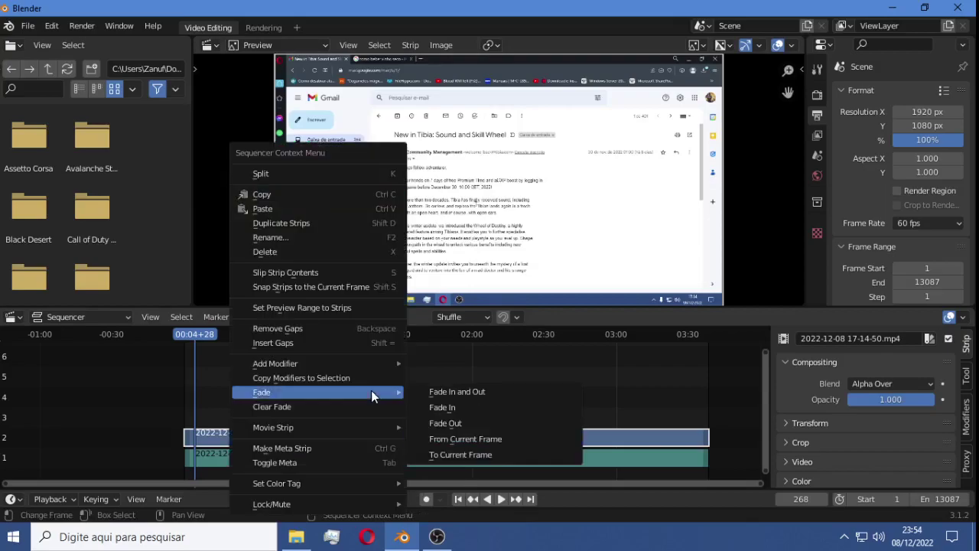
{"action": "left_click", "coordinate": [348, 211]}
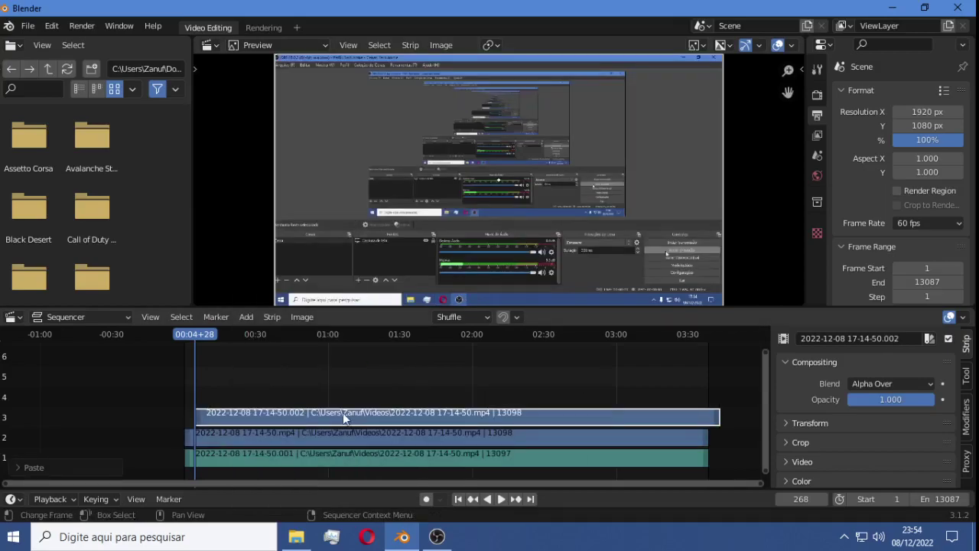
Step: Drop the pasted strip, then slide it back 1541 frames to line up with the originals
{"action": "left_click", "coordinate": [386, 411]}
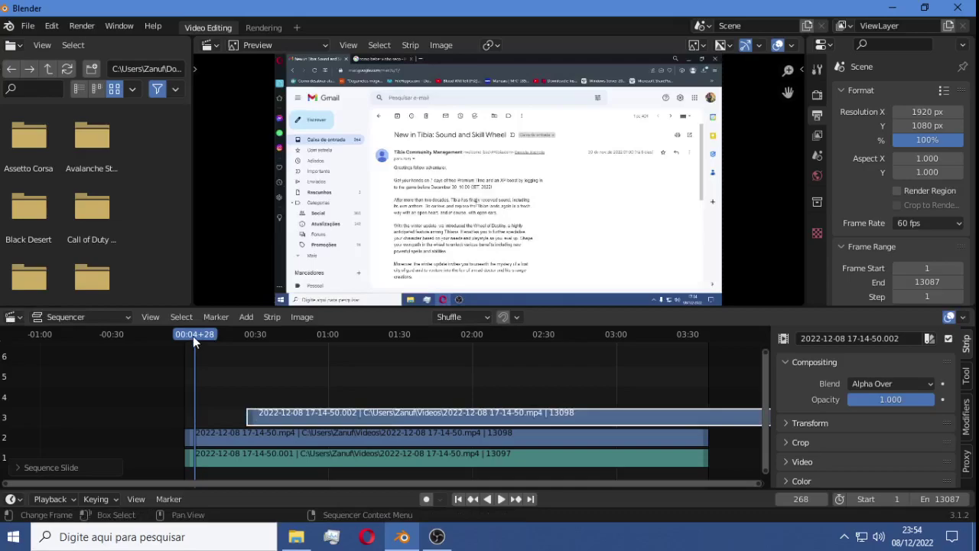
{"action": "left_click_drag", "start_coordinate": [192, 336], "coordinate": [212, 338]}
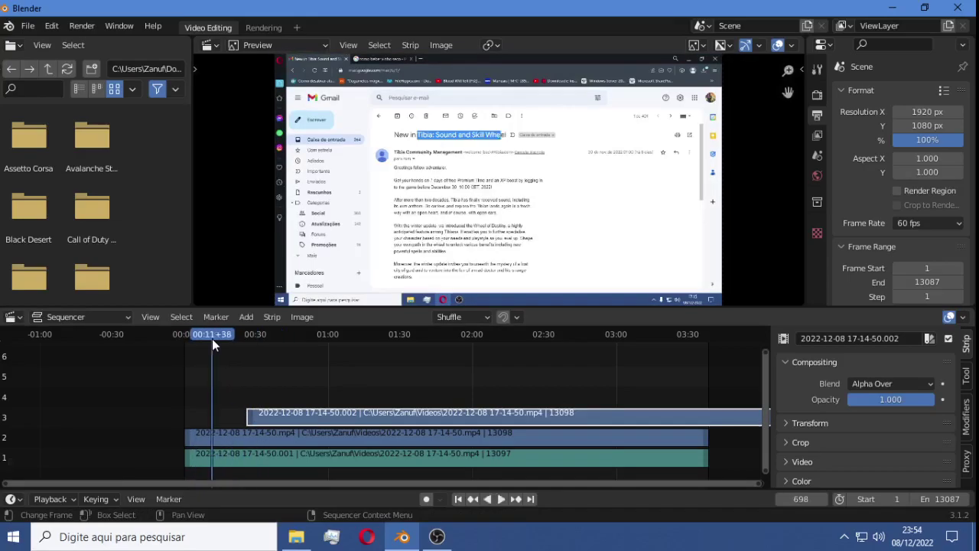
{"action": "left_click", "coordinate": [77, 427]}
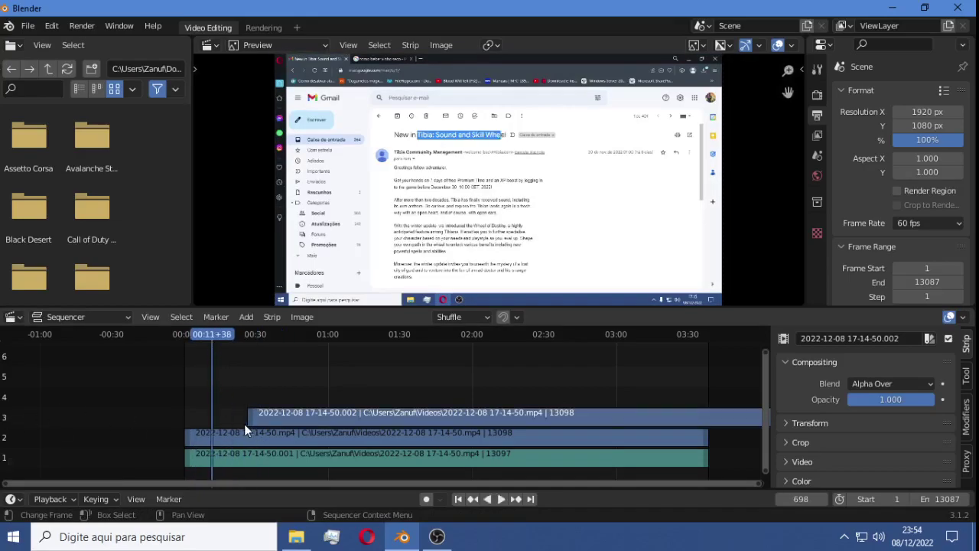
{"action": "left_click", "coordinate": [317, 417]}
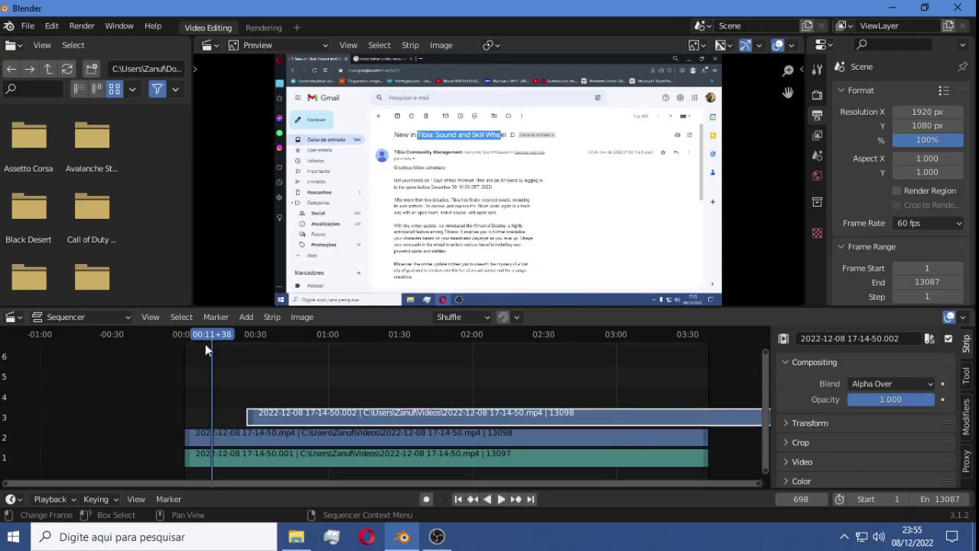
{"action": "mouse_move", "coordinate": [214, 335]}
{"action": "left_mouse_down"}
{"action": "mouse_move", "coordinate": [309, 337]}
{"action": "mouse_move", "coordinate": [217, 342]}
{"action": "left_mouse_up"}
{"action": "key", "text": "space"}
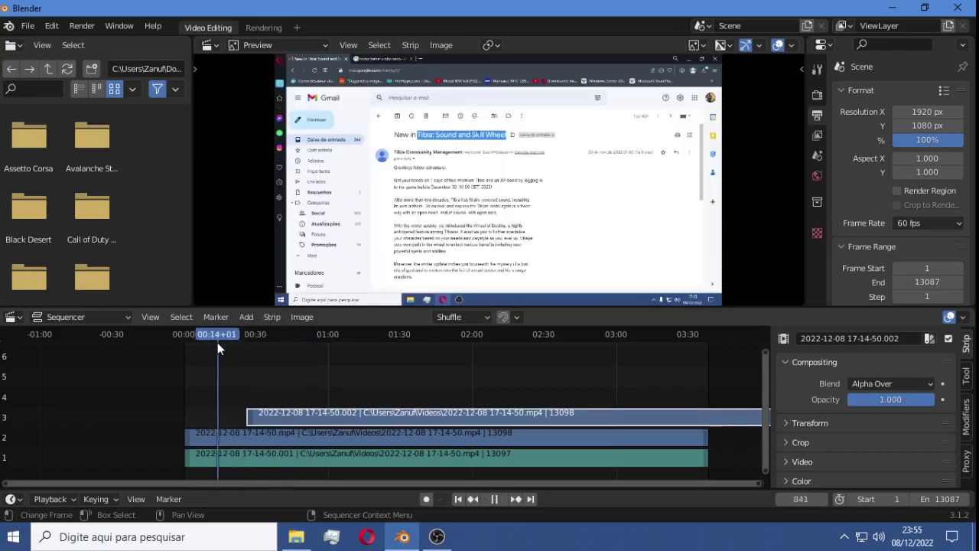
{"action": "key", "text": "space"}
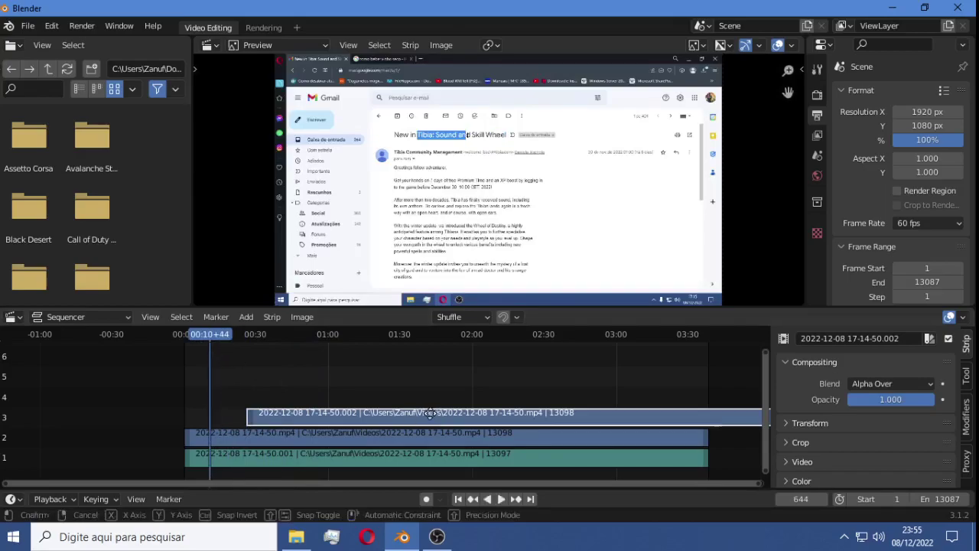
{"action": "left_click_drag", "start_coordinate": [439, 419], "coordinate": [377, 413]}
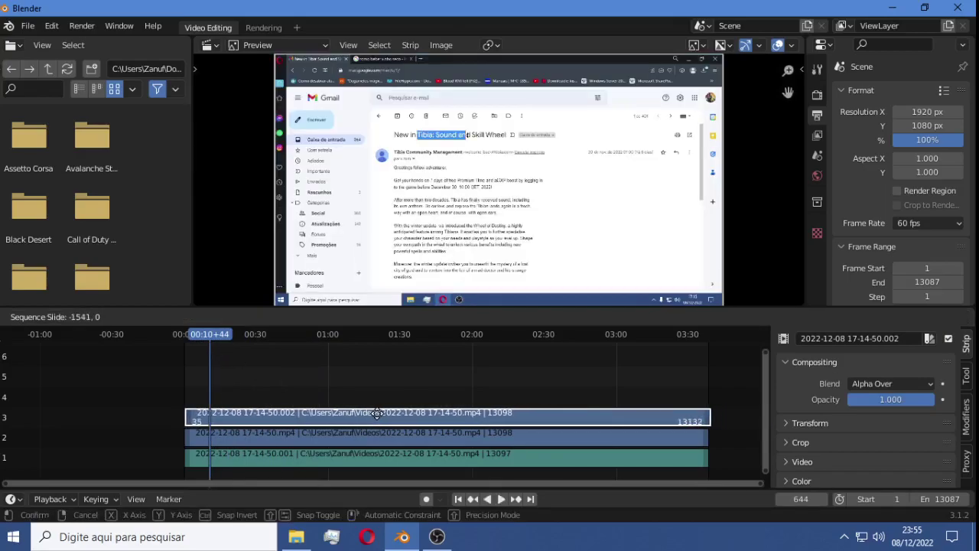
{"action": "left_click", "coordinate": [377, 413]}
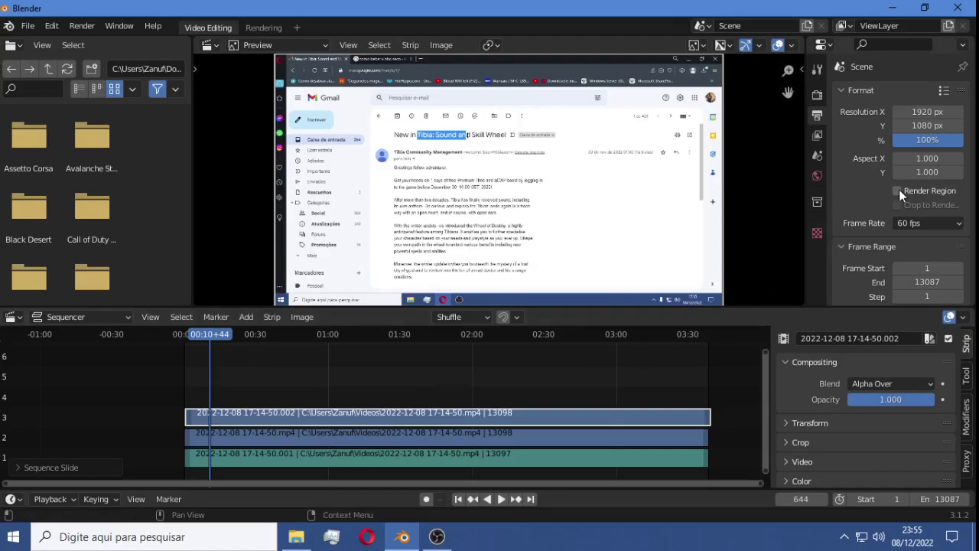
Step: Expand the channel-3 strip's Transform panel and set Position X to 1 px
{"action": "scroll", "coordinate": [895, 237], "scroll_direction": "down", "scroll_amount": 5}
{"action": "scroll", "coordinate": [894, 237], "scroll_direction": "up", "scroll_amount": 3}
{"action": "scroll", "coordinate": [895, 237], "scroll_direction": "up", "scroll_amount": 2}
{"action": "left_click", "coordinate": [859, 95]}
{"action": "left_click", "coordinate": [859, 95]}
{"action": "scroll", "coordinate": [902, 257], "scroll_direction": "down", "scroll_amount": 3}
{"action": "scroll", "coordinate": [902, 257], "scroll_direction": "down", "scroll_amount": 2}
{"action": "scroll", "coordinate": [819, 375], "scroll_direction": "down", "scroll_amount": 2}
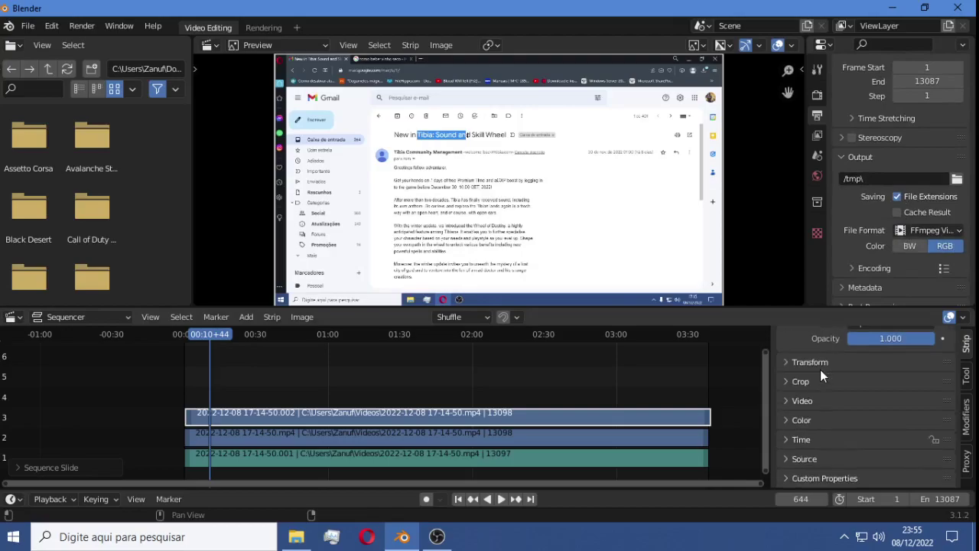
{"action": "left_click", "coordinate": [819, 364]}
{"action": "scroll", "coordinate": [820, 364], "scroll_direction": "down", "scroll_amount": 2}
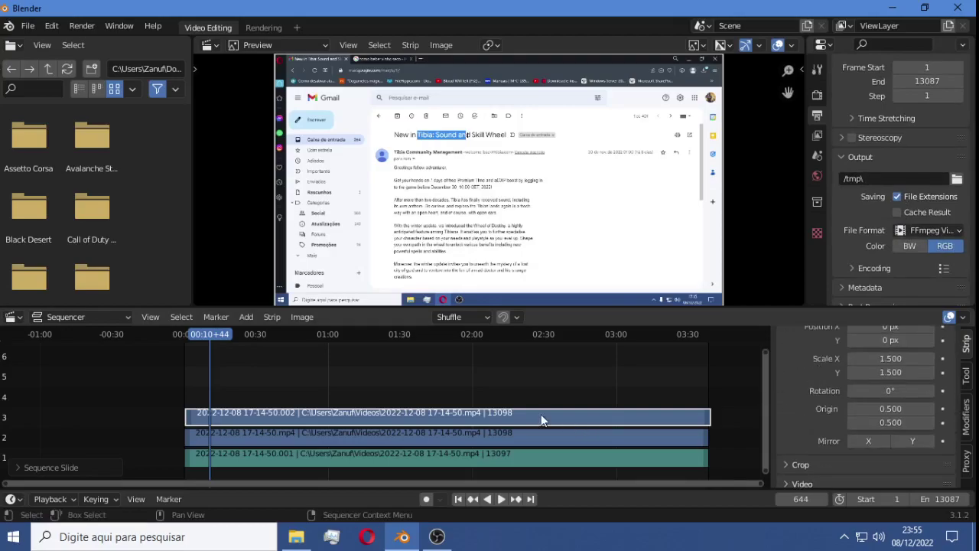
{"action": "scroll", "coordinate": [800, 391], "scroll_direction": "up", "scroll_amount": 2}
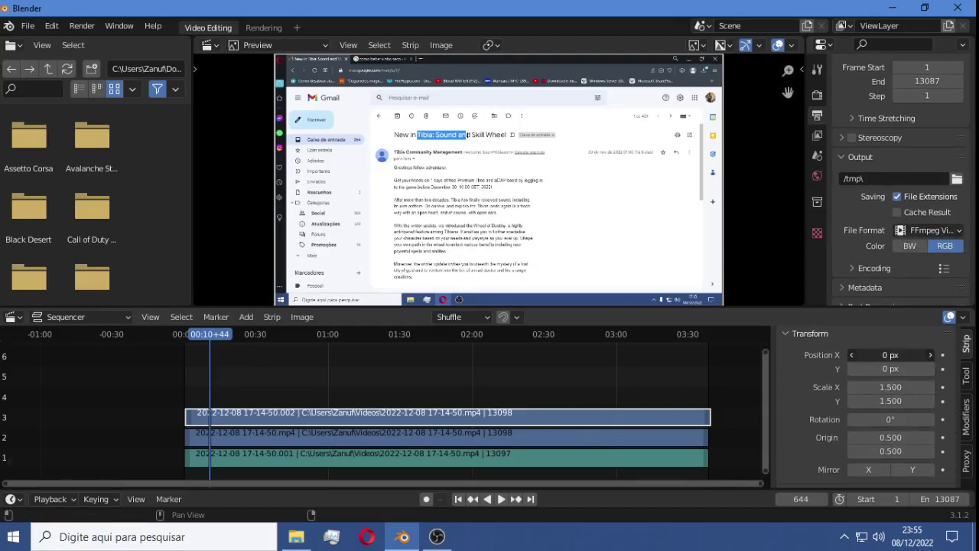
{"action": "left_click_drag", "start_coordinate": [889, 355], "coordinate": [892, 354]}
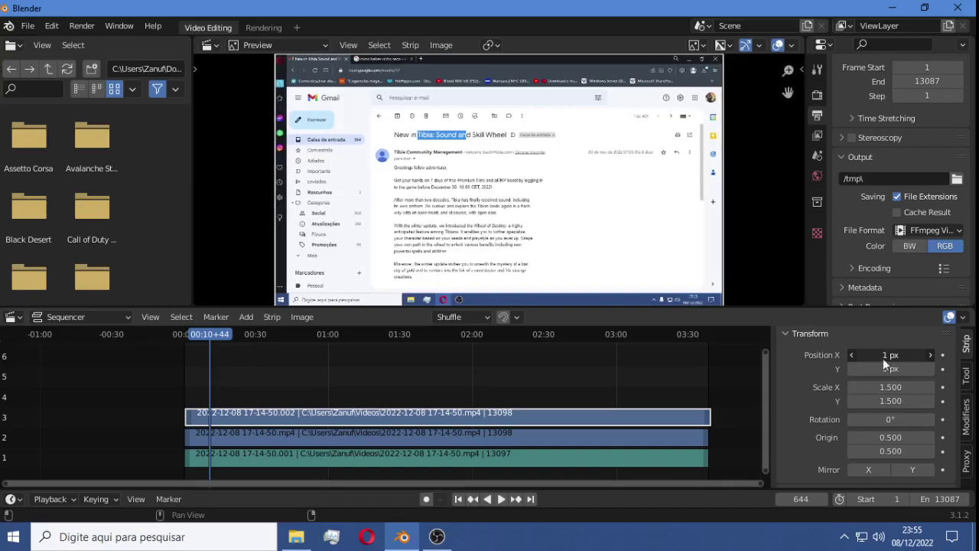
{"action": "left_click", "coordinate": [514, 457]}
{"action": "left_click", "coordinate": [510, 414]}
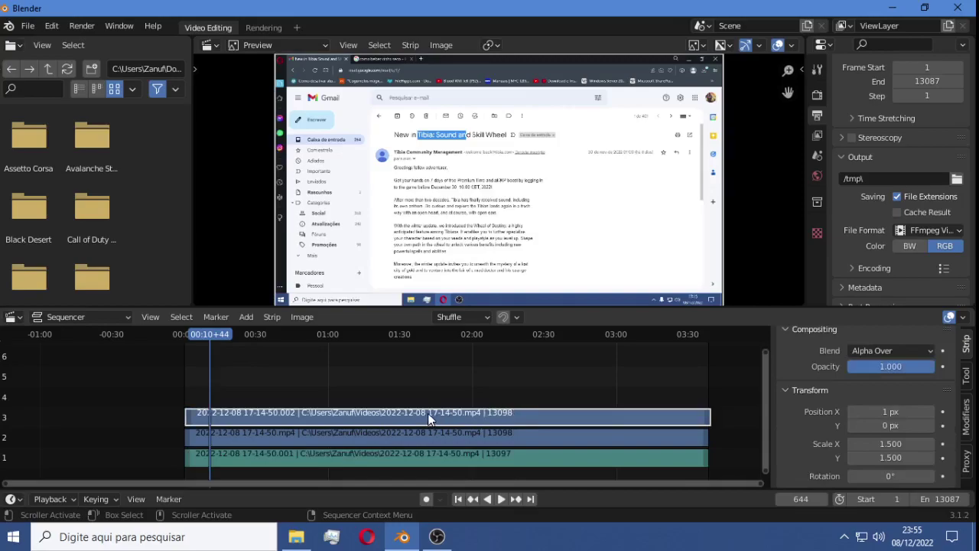
Step: Browse the View Layer and Scene property tabs, ending back on Output settings
{"action": "scroll", "coordinate": [898, 176], "scroll_direction": "up", "scroll_amount": 3}
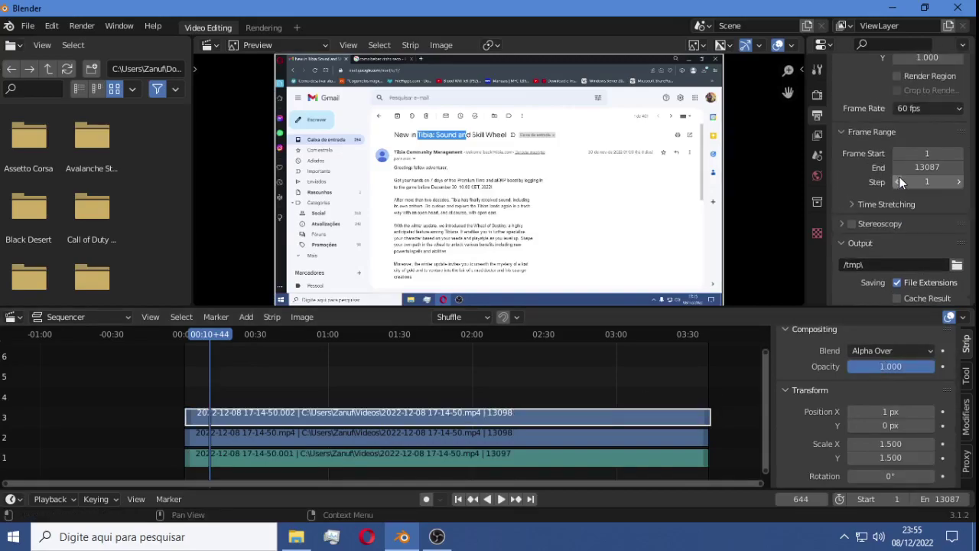
{"action": "scroll", "coordinate": [899, 176], "scroll_direction": "up", "scroll_amount": 4}
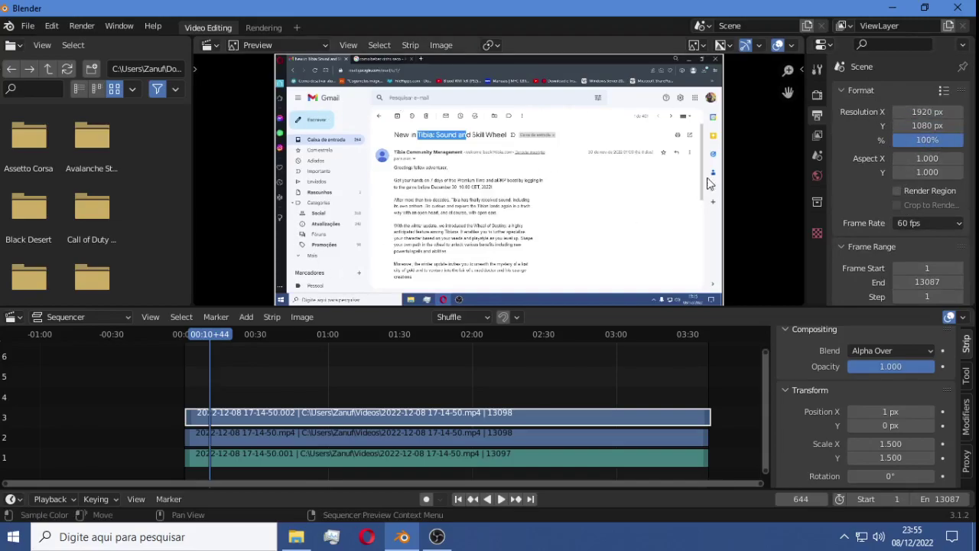
{"action": "left_click", "coordinate": [817, 136]}
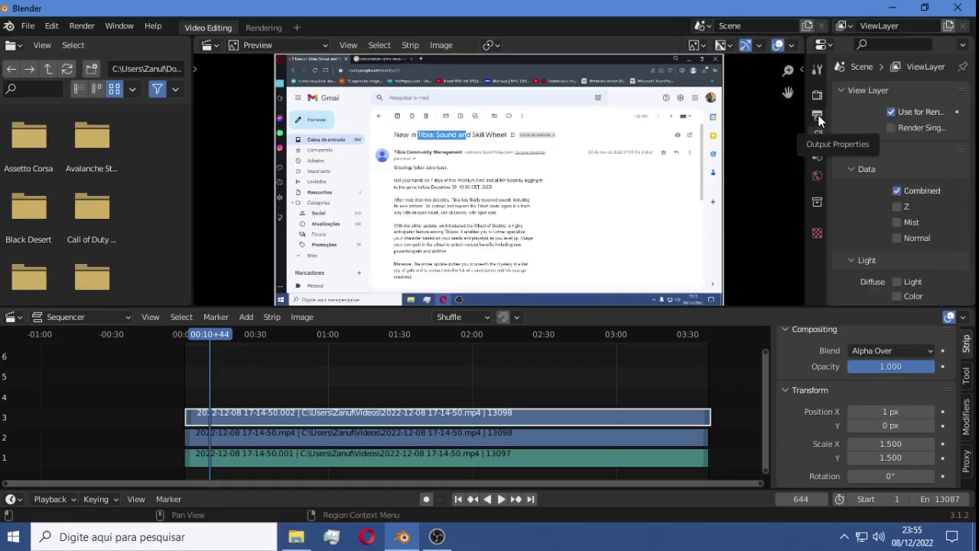
{"action": "left_click", "coordinate": [818, 115]}
{"action": "left_click", "coordinate": [820, 156]}
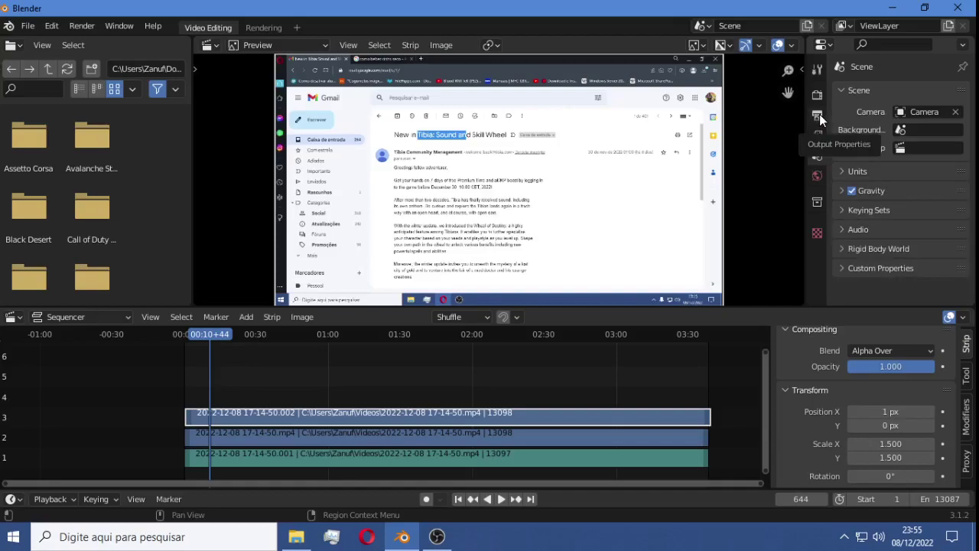
{"action": "left_click", "coordinate": [819, 114]}
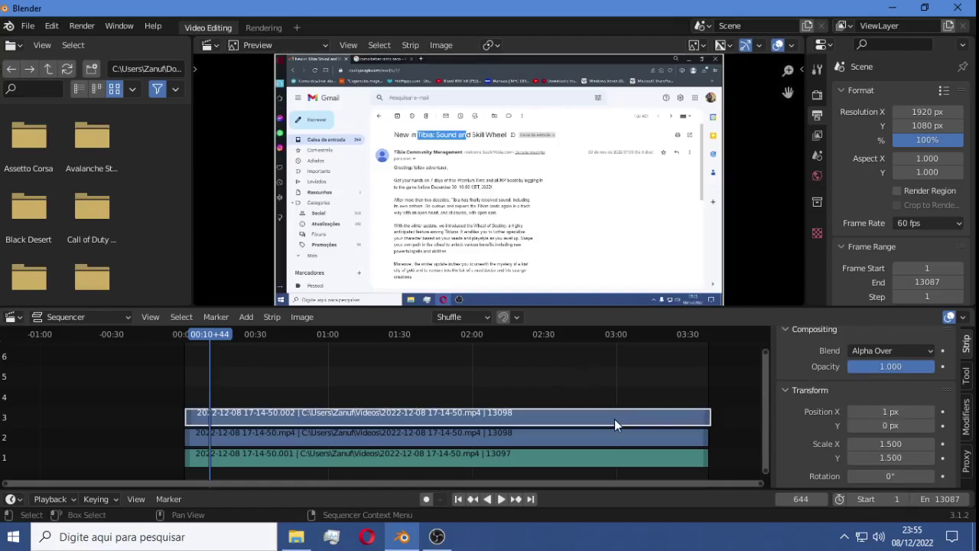
Step: Scale the channel 3 strip to 2.280 wide by 2.130 tall, then scrub to preview it
{"action": "scroll", "coordinate": [837, 354], "scroll_direction": "up", "scroll_amount": 2}
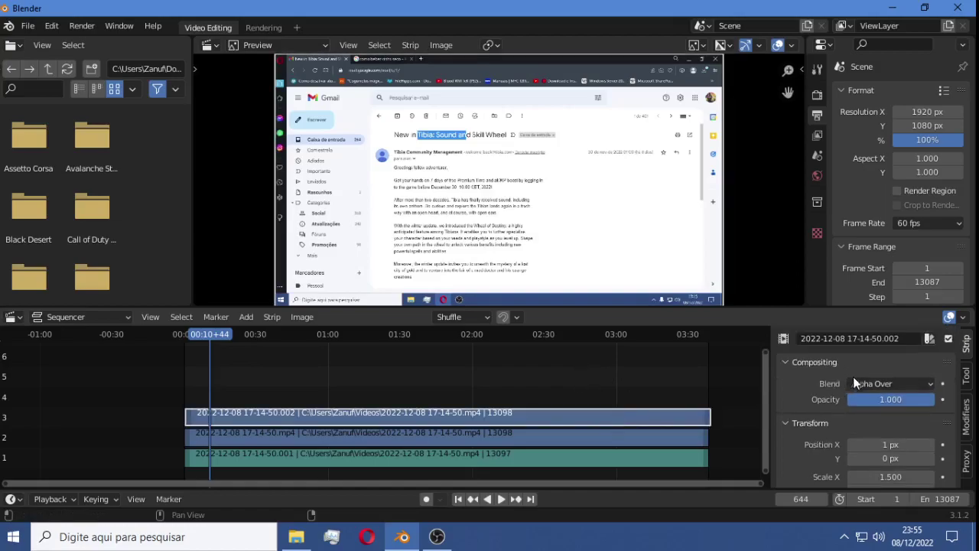
{"action": "scroll", "coordinate": [861, 382], "scroll_direction": "down", "scroll_amount": 3}
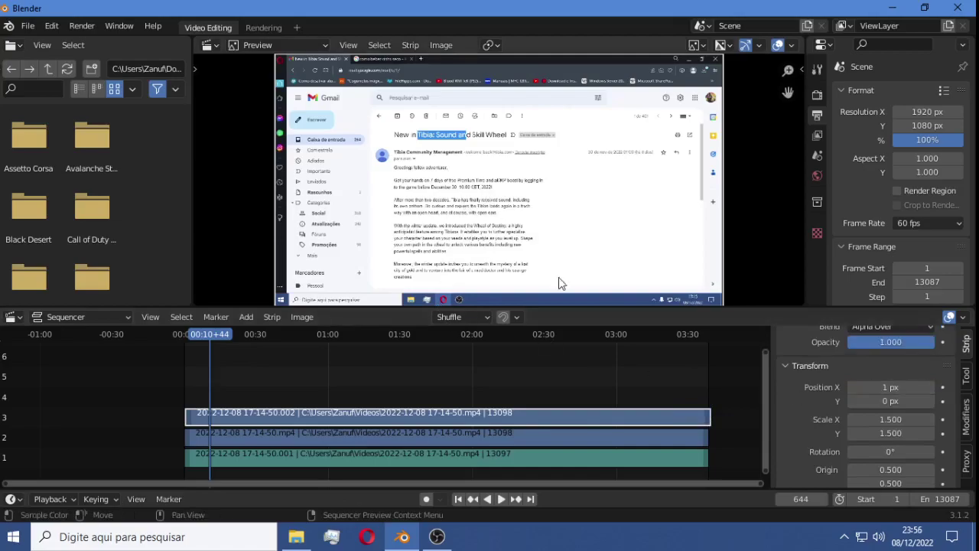
{"action": "left_click", "coordinate": [890, 419]}
{"action": "type", "text": "0.69"}
{"action": "key", "text": "Return"}
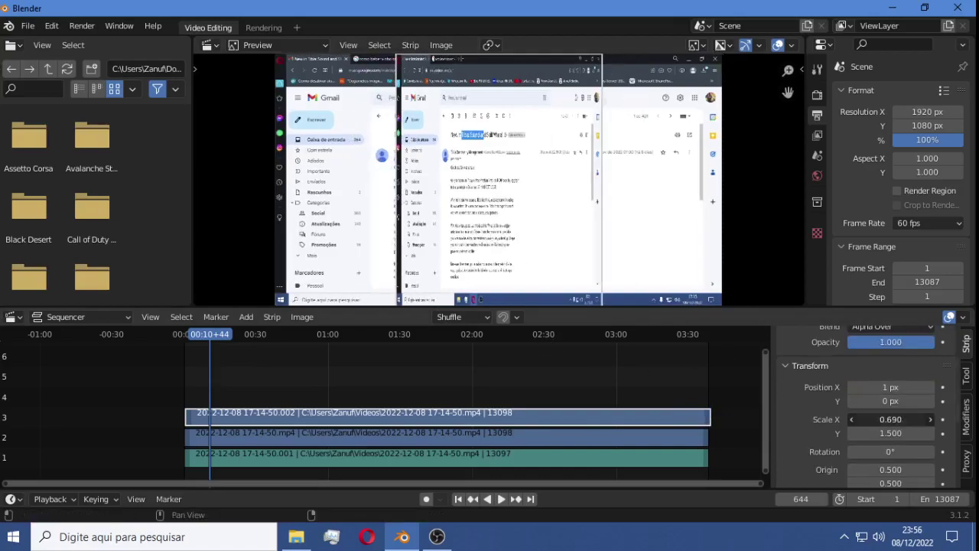
{"action": "left_click_drag", "start_coordinate": [891, 419], "coordinate": [925, 419]}
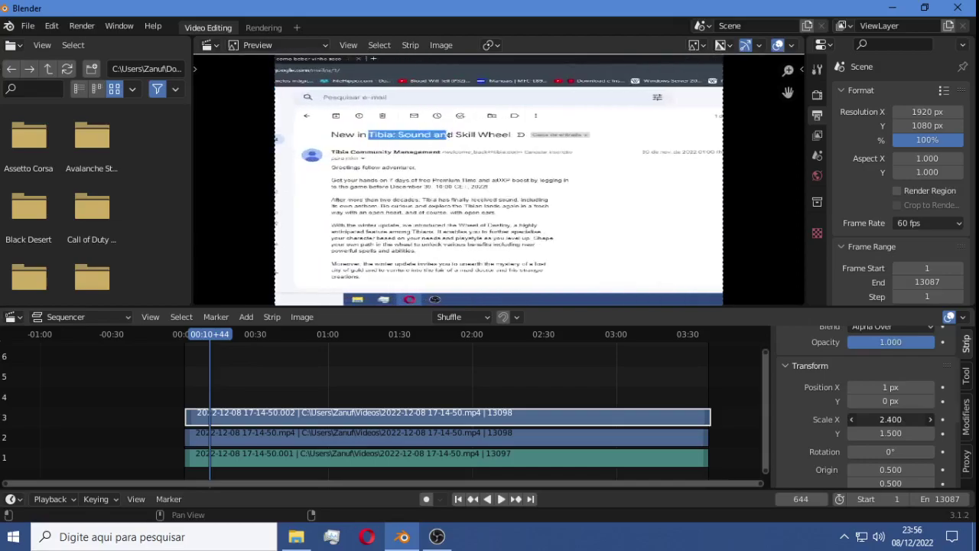
{"action": "mouse_move", "coordinate": [890, 419]}
{"action": "left_mouse_down"}
{"action": "mouse_move", "coordinate": [872, 419]}
{"action": "mouse_move", "coordinate": [902, 420]}
{"action": "mouse_move", "coordinate": [914, 433]}
{"action": "mouse_move", "coordinate": [901, 433]}
{"action": "left_mouse_up"}
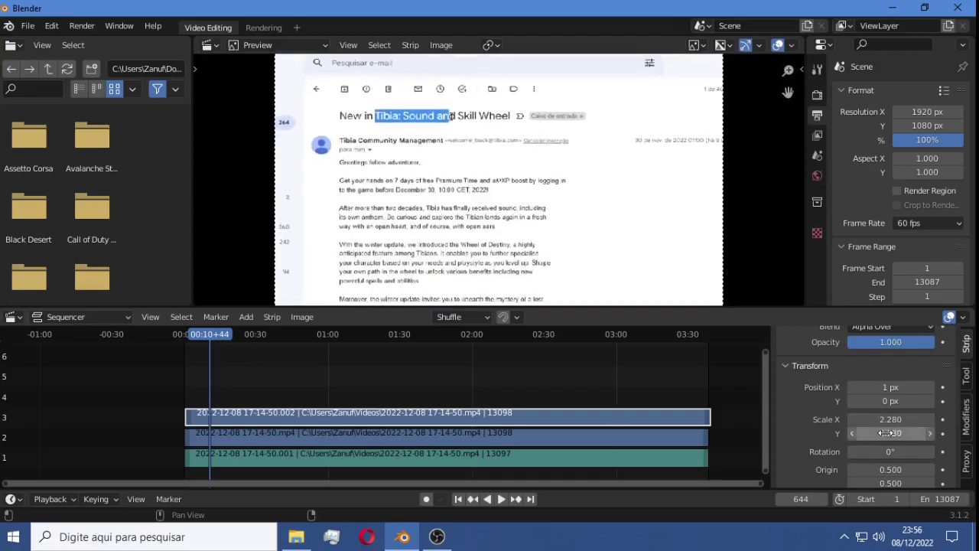
{"action": "mouse_move", "coordinate": [213, 345]}
{"action": "left_mouse_down"}
{"action": "mouse_move", "coordinate": [263, 336]}
{"action": "mouse_move", "coordinate": [562, 346]}
{"action": "mouse_move", "coordinate": [379, 337]}
{"action": "mouse_move", "coordinate": [185, 347]}
{"action": "left_mouse_up"}
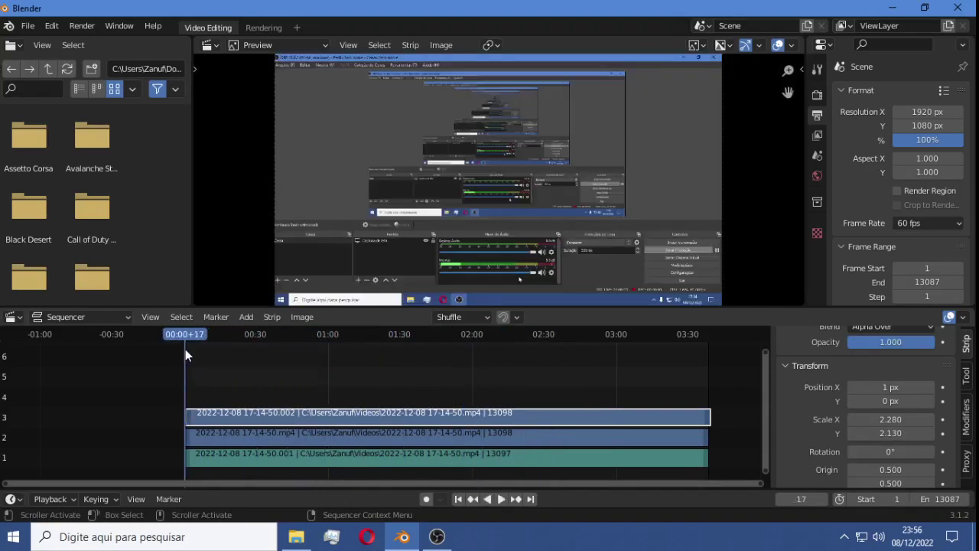
Step: At the email-page frame, rotate the channel 3 strip's picture to 16.6° in the preview
{"action": "scroll", "coordinate": [909, 405], "scroll_direction": "down", "scroll_amount": 1}
{"action": "scroll", "coordinate": [909, 406], "scroll_direction": "down", "scroll_amount": 1}
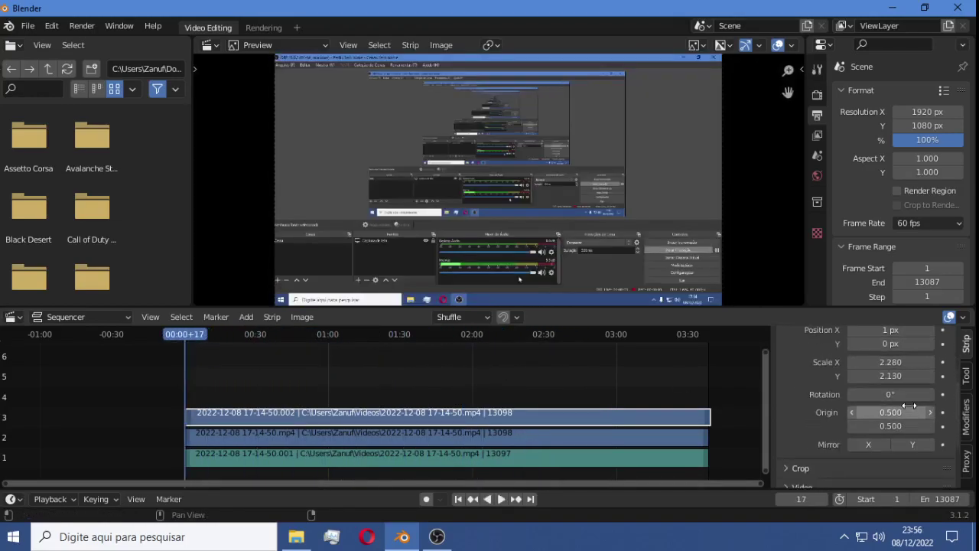
{"action": "scroll", "coordinate": [910, 406], "scroll_direction": "down", "scroll_amount": 1}
{"action": "scroll", "coordinate": [874, 417], "scroll_direction": "up", "scroll_amount": 3}
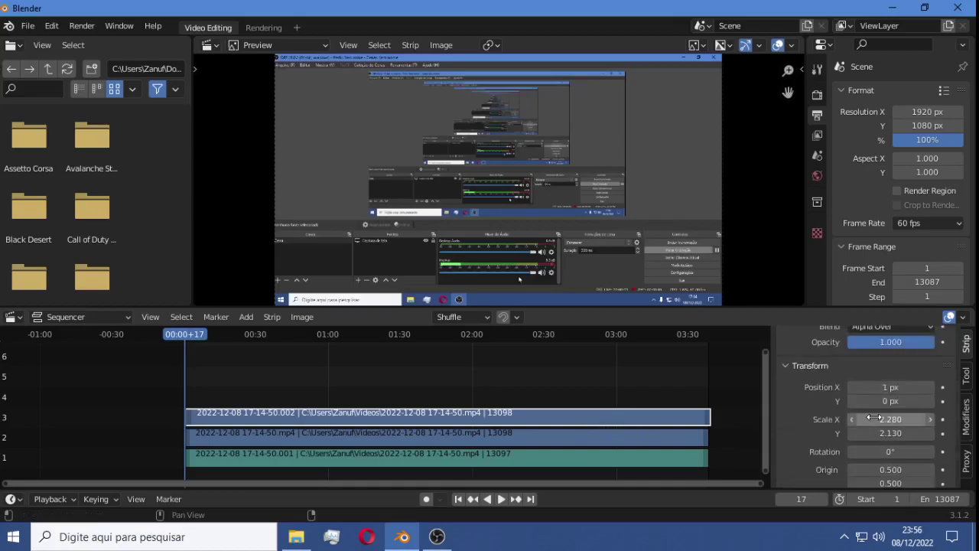
{"action": "scroll", "coordinate": [874, 417], "scroll_direction": "up", "scroll_amount": 2}
{"action": "scroll", "coordinate": [874, 417], "scroll_direction": "down", "scroll_amount": 2}
{"action": "scroll", "coordinate": [874, 417], "scroll_direction": "down", "scroll_amount": 3}
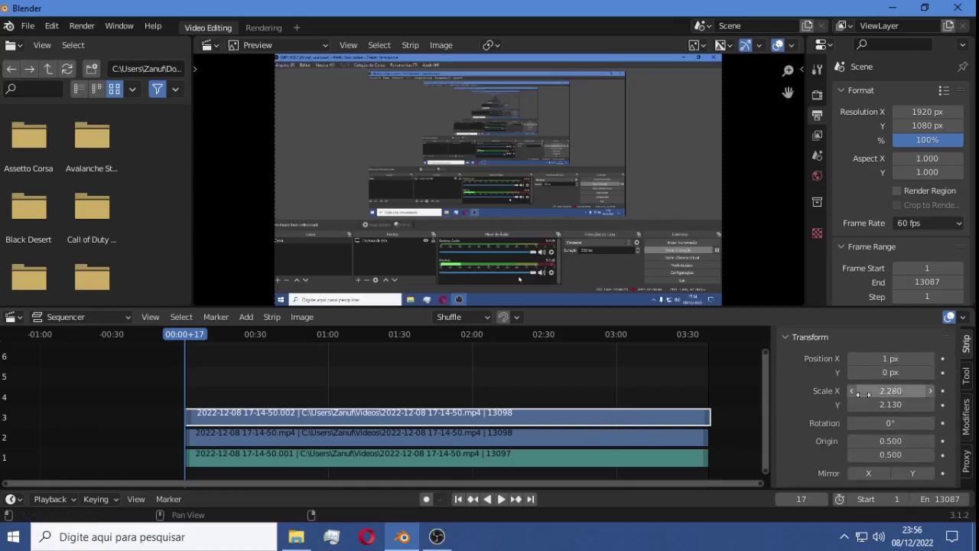
{"action": "scroll", "coordinate": [884, 425], "scroll_direction": "up", "scroll_amount": 1}
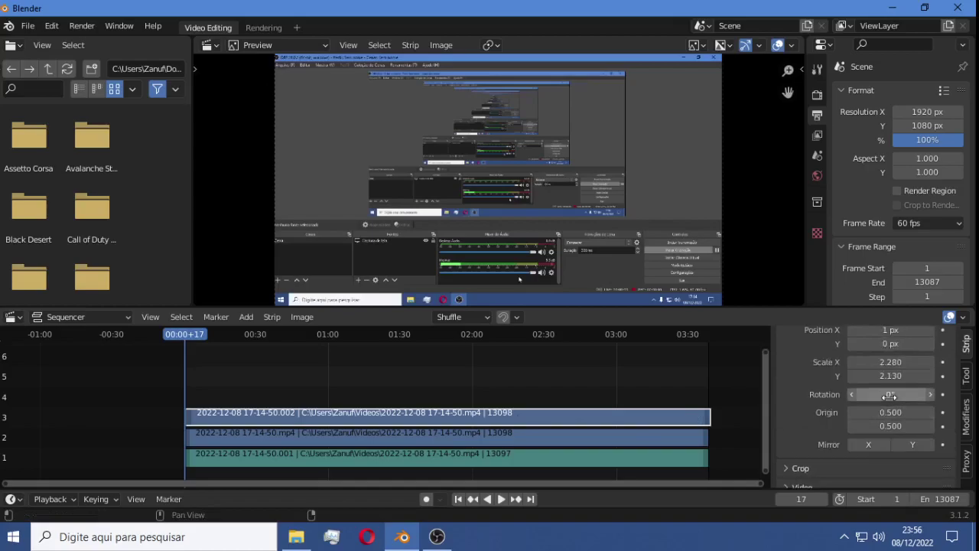
{"action": "left_click", "coordinate": [890, 393]}
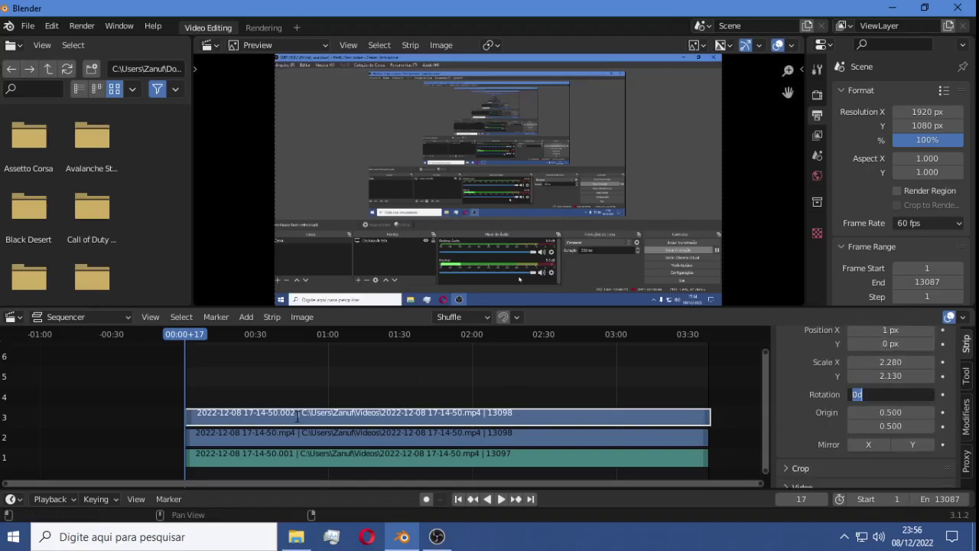
{"action": "key", "text": "Return"}
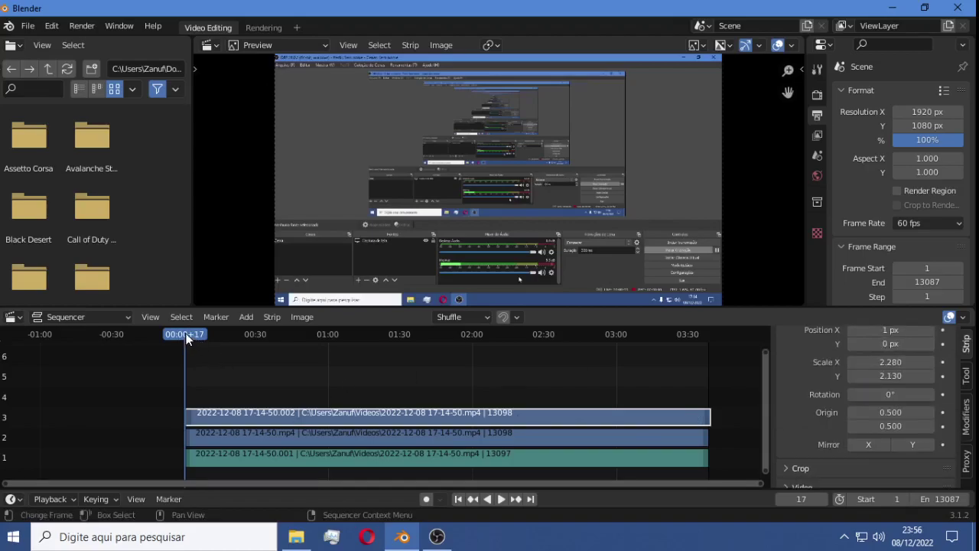
{"action": "left_click_drag", "start_coordinate": [187, 339], "coordinate": [223, 334]}
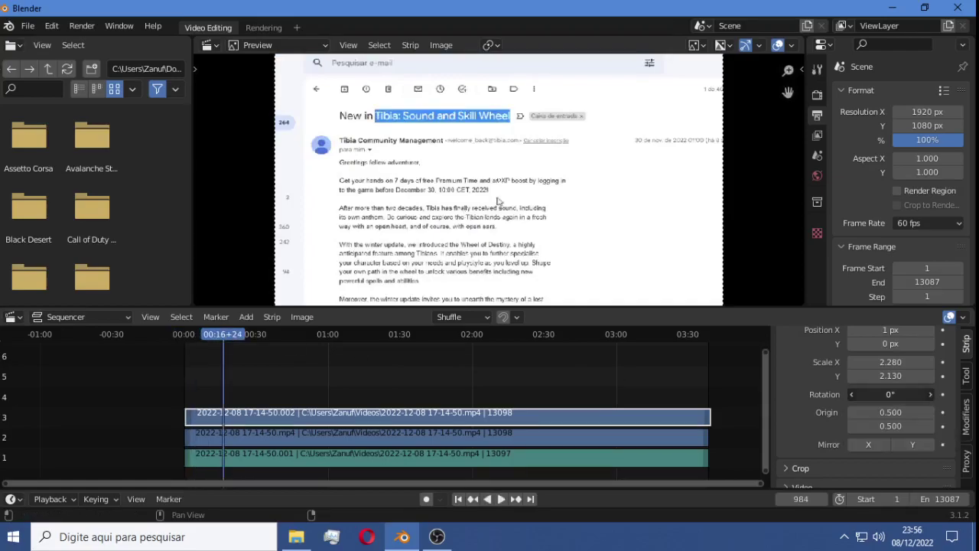
{"action": "key", "text": "r"}
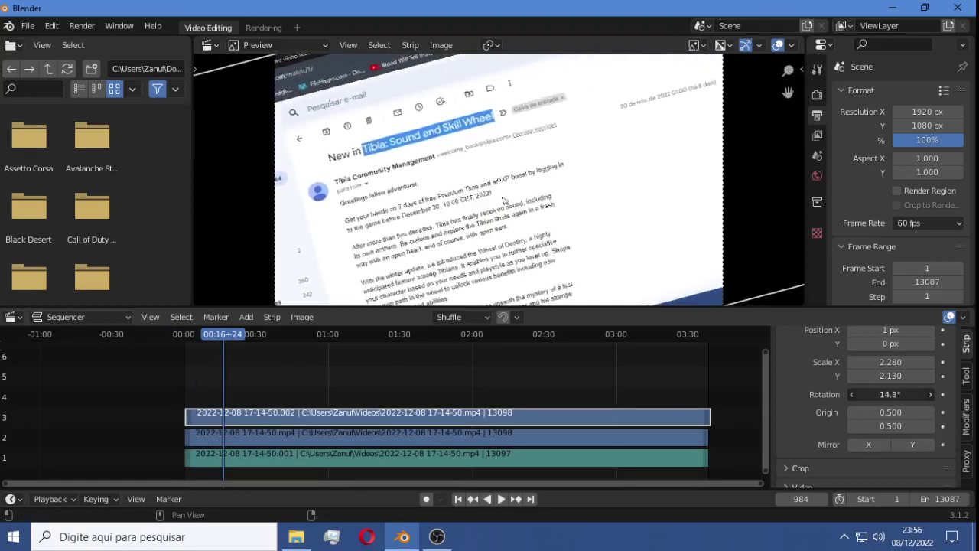
{"action": "key", "text": "Return"}
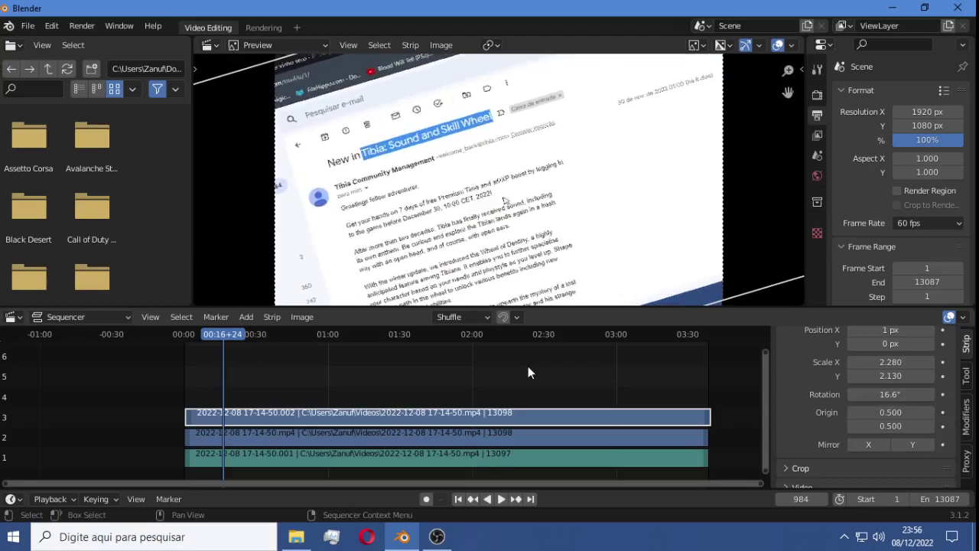
Step: Paste the copied recording strip onto channel 4 and scrub to about 00:36 to check it
{"action": "right_click", "coordinate": [393, 418]}
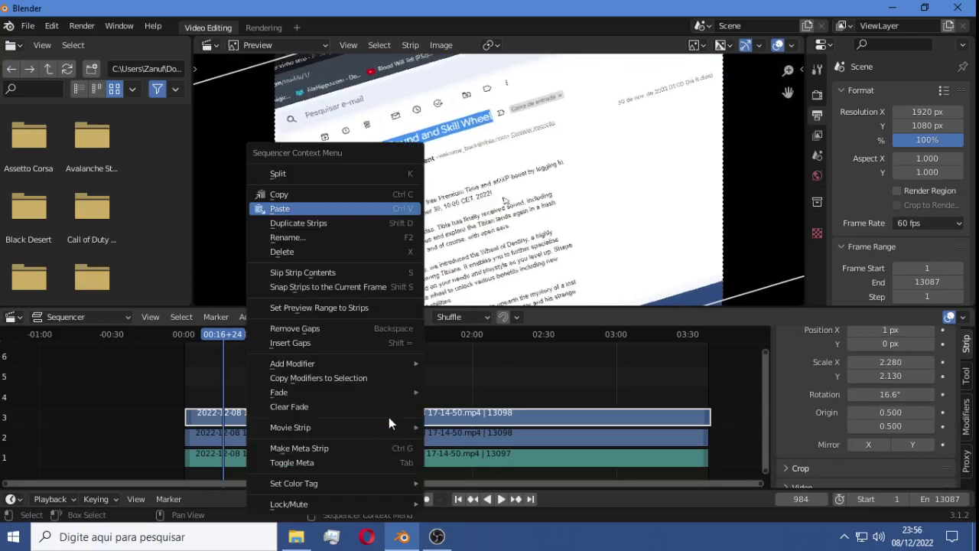
{"action": "left_click", "coordinate": [337, 195]}
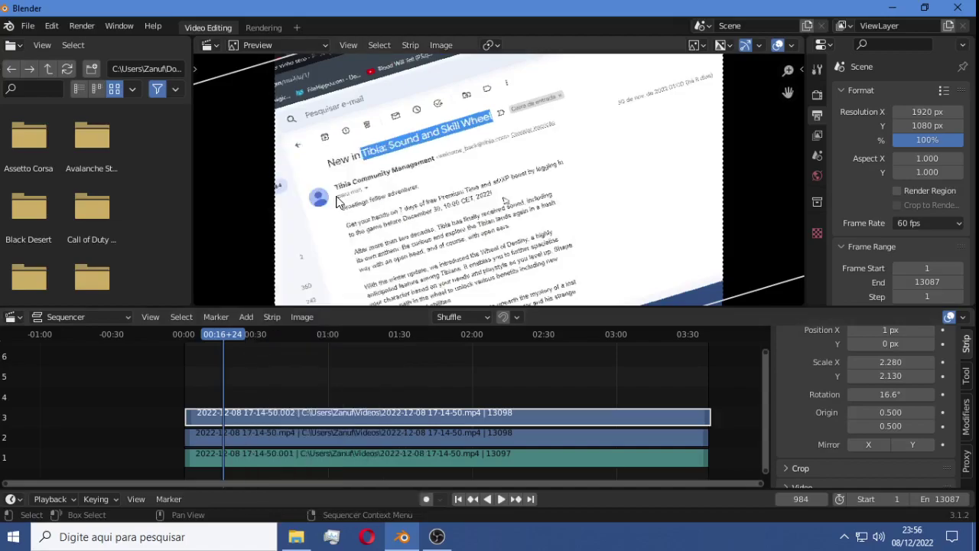
{"action": "right_click", "coordinate": [379, 412]}
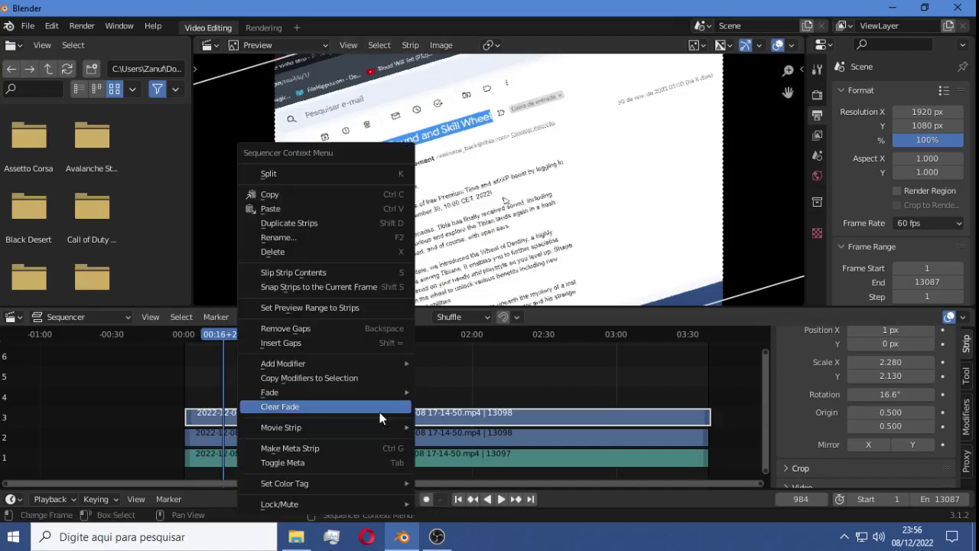
{"action": "left_click", "coordinate": [325, 209]}
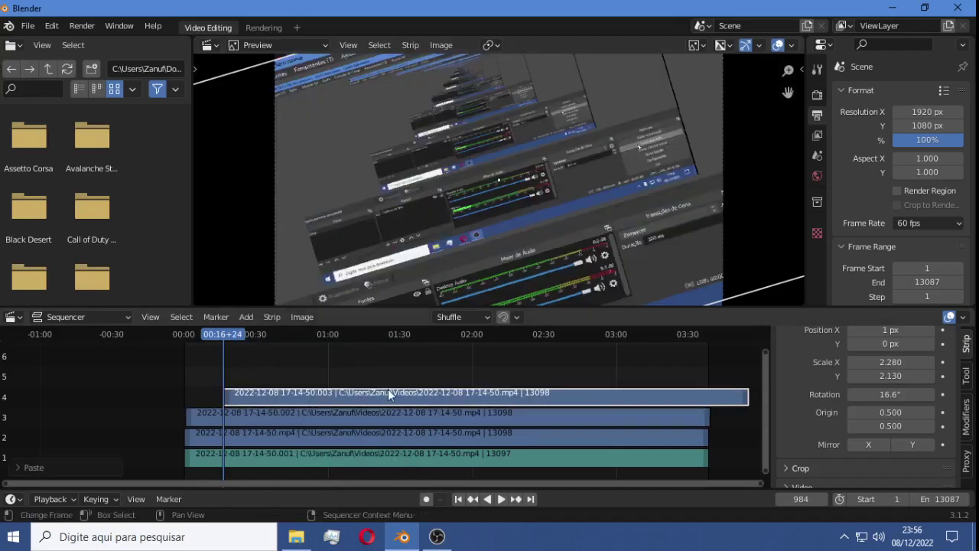
{"action": "left_click_drag", "start_coordinate": [231, 340], "coordinate": [272, 340]}
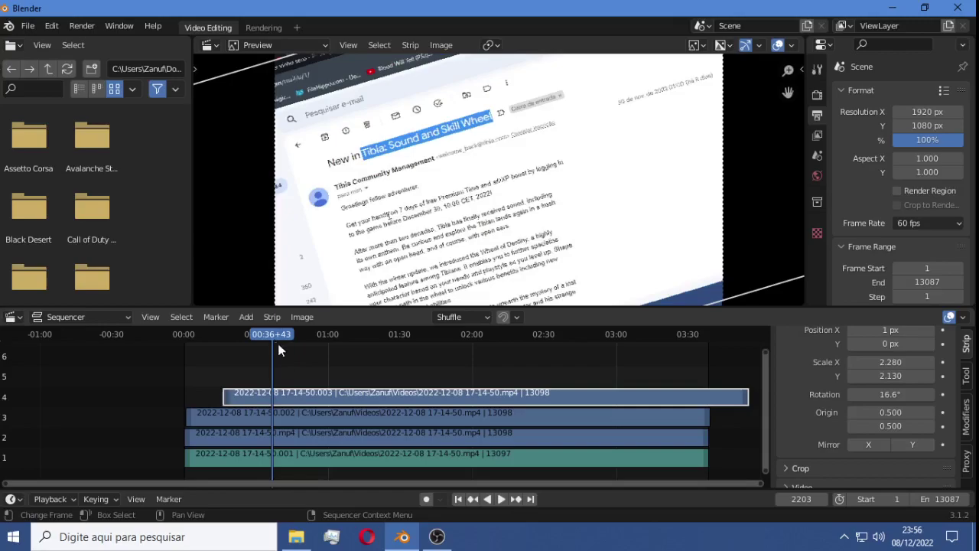
Step: Keyframe the channel-4 strip's 16.6° rotation at around 00:17
{"action": "key", "text": "space"}
{"action": "left_click_drag", "start_coordinate": [268, 338], "coordinate": [230, 335]}
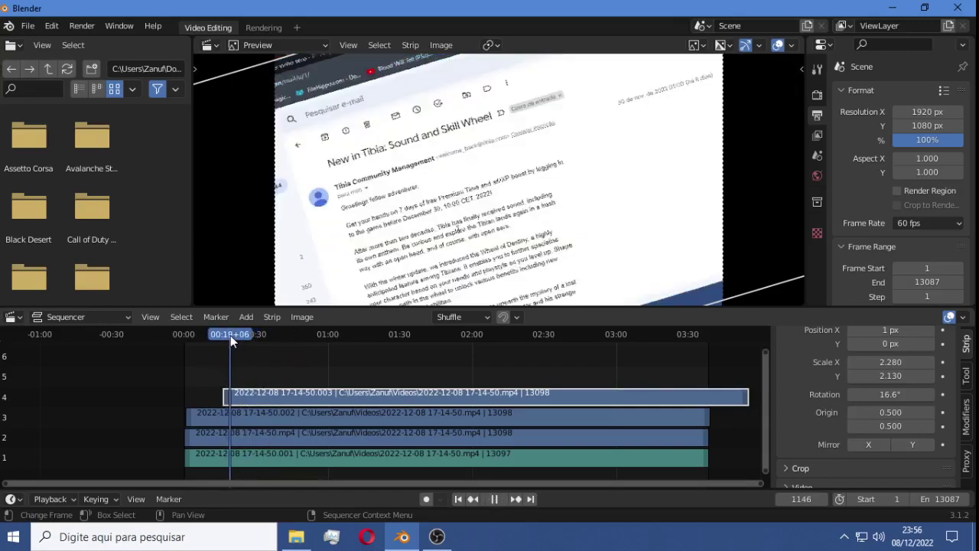
{"action": "key", "text": "space"}
{"action": "left_click", "coordinate": [942, 394]}
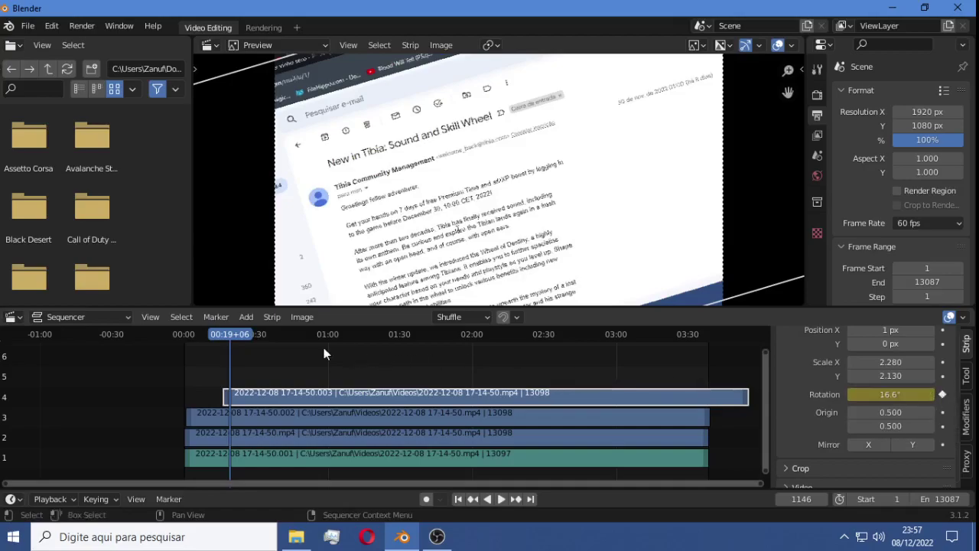
Step: At 01:40, set the strip's rotation to -22.2° and keyframe it
{"action": "left_click_drag", "start_coordinate": [231, 333], "coordinate": [498, 339]}
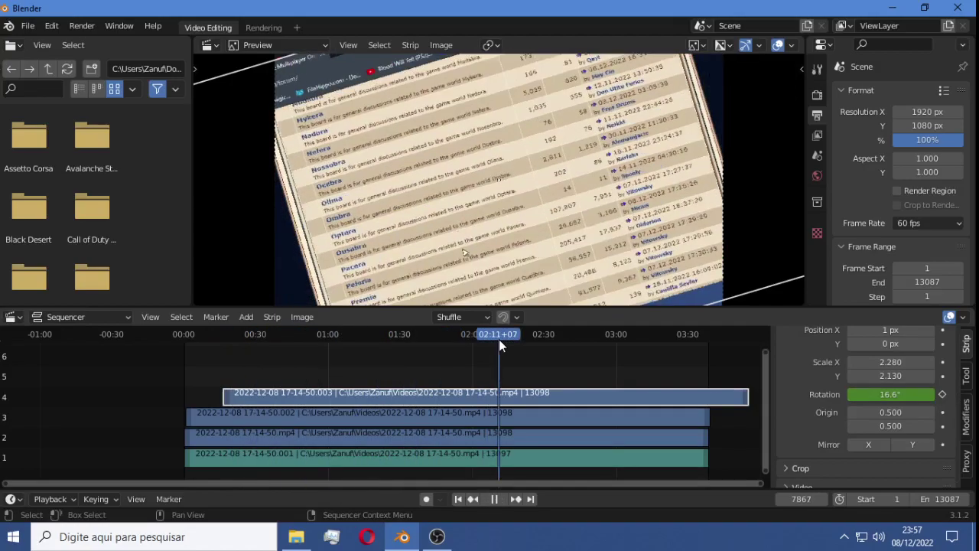
{"action": "left_click_drag", "start_coordinate": [498, 338], "coordinate": [424, 339]}
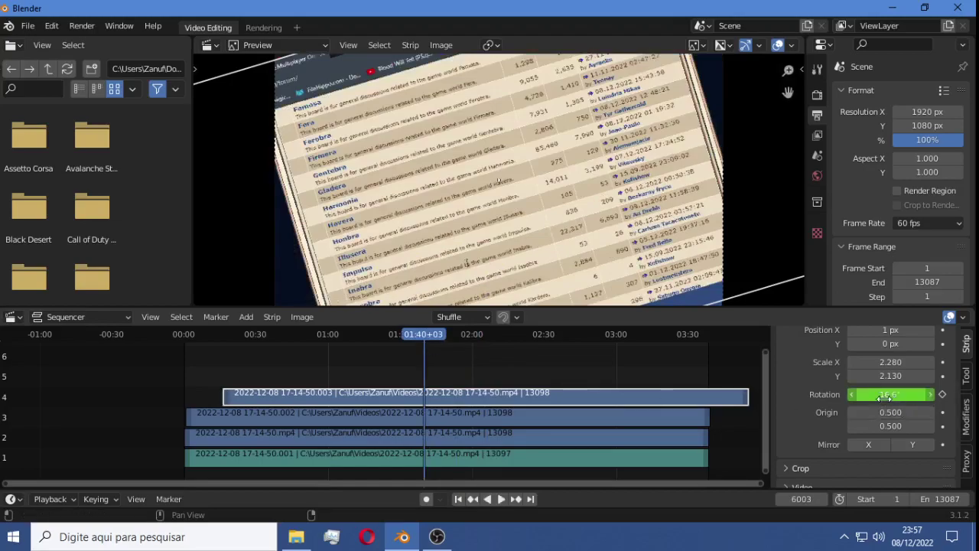
{"action": "left_click_drag", "start_coordinate": [889, 394], "coordinate": [807, 394]}
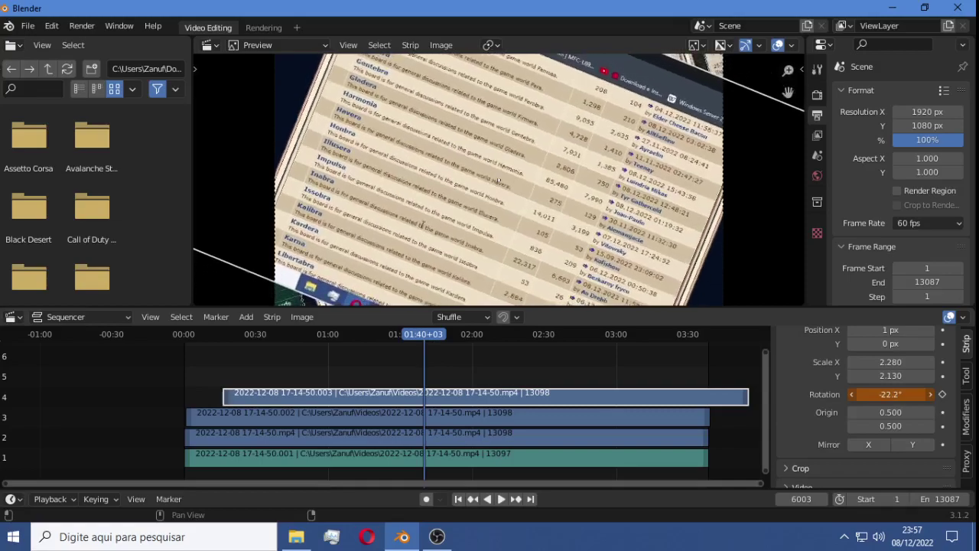
{"action": "left_click", "coordinate": [942, 394]}
{"action": "left_click_drag", "start_coordinate": [429, 335], "coordinate": [227, 341]}
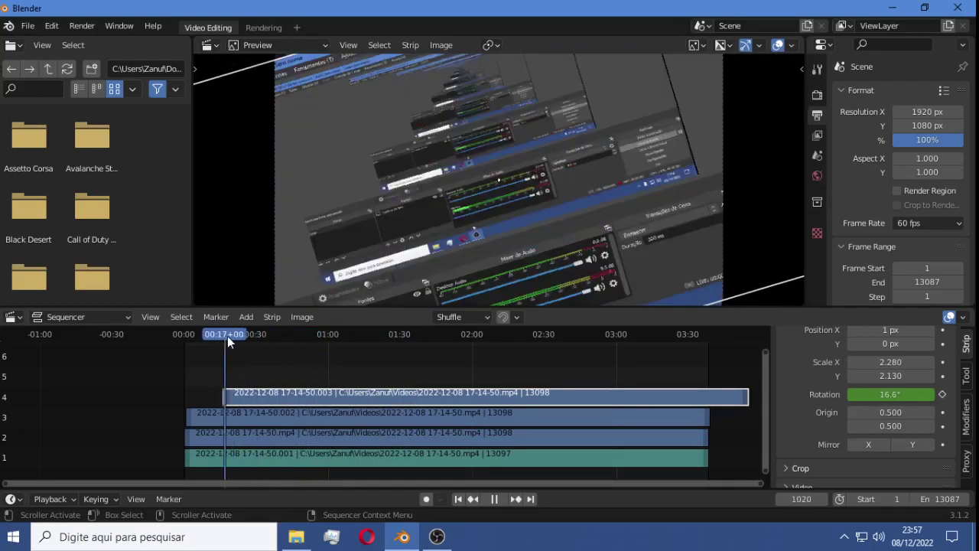
Step: Play the edit to review the rotation, then select the channel-1 strip for its sound settings
{"action": "key", "text": "space"}
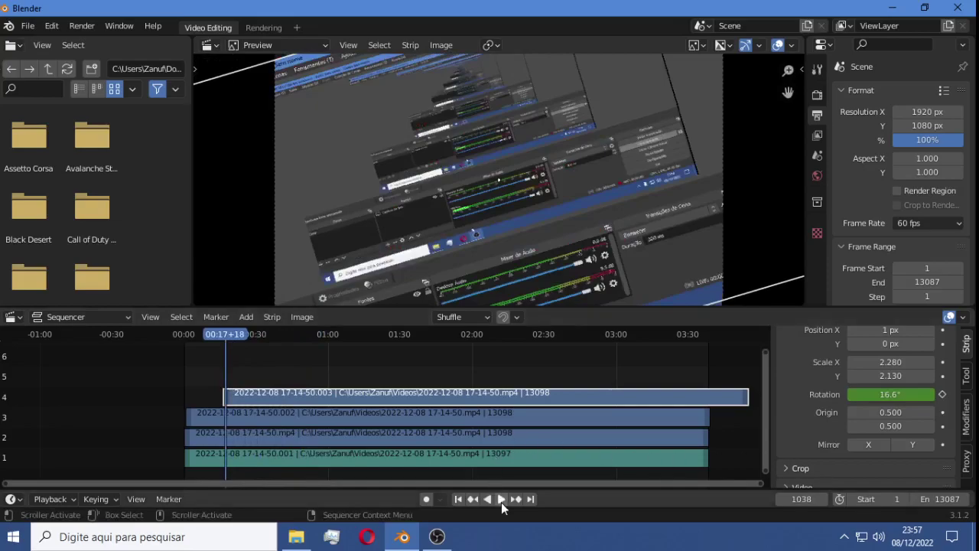
{"action": "left_click", "coordinate": [501, 500]}
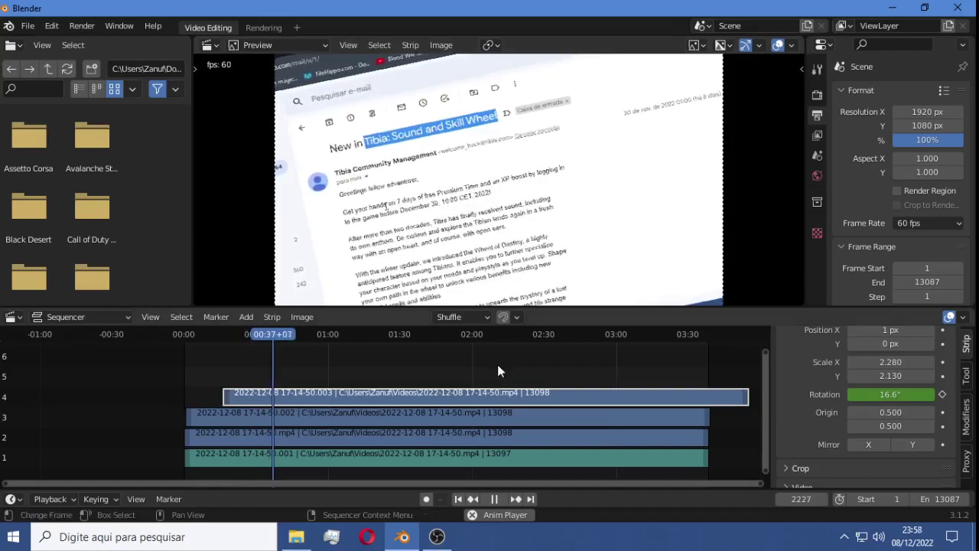
{"action": "key", "text": "space"}
{"action": "left_click", "coordinate": [484, 457]}
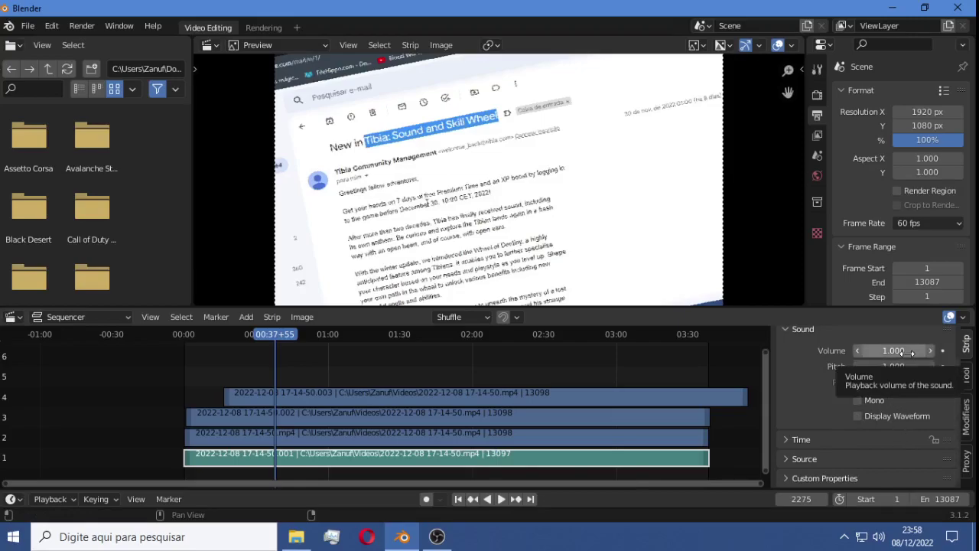
Step: Set the channel-1 strip's volume to 0 and play back to confirm it is muted
{"action": "key", "text": "BackSpace"}
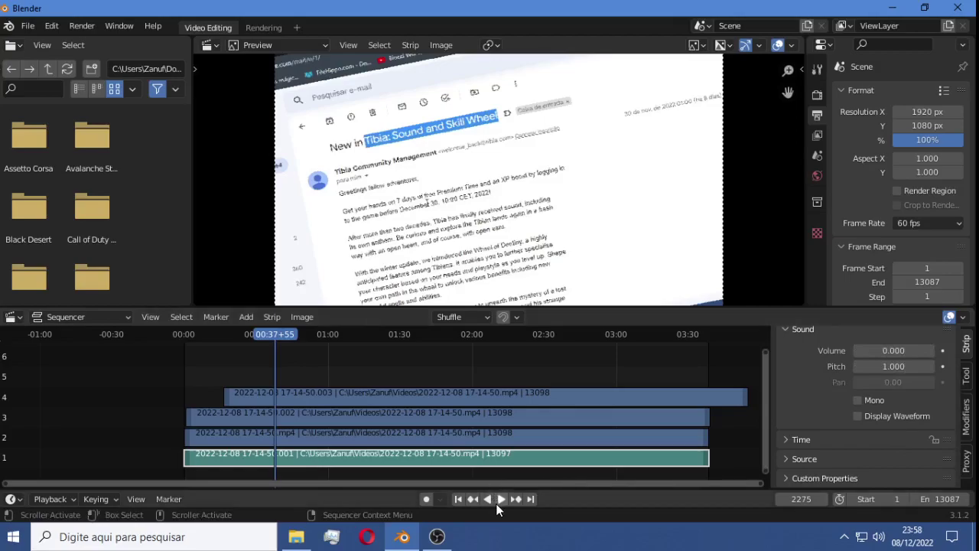
{"action": "left_click", "coordinate": [498, 500]}
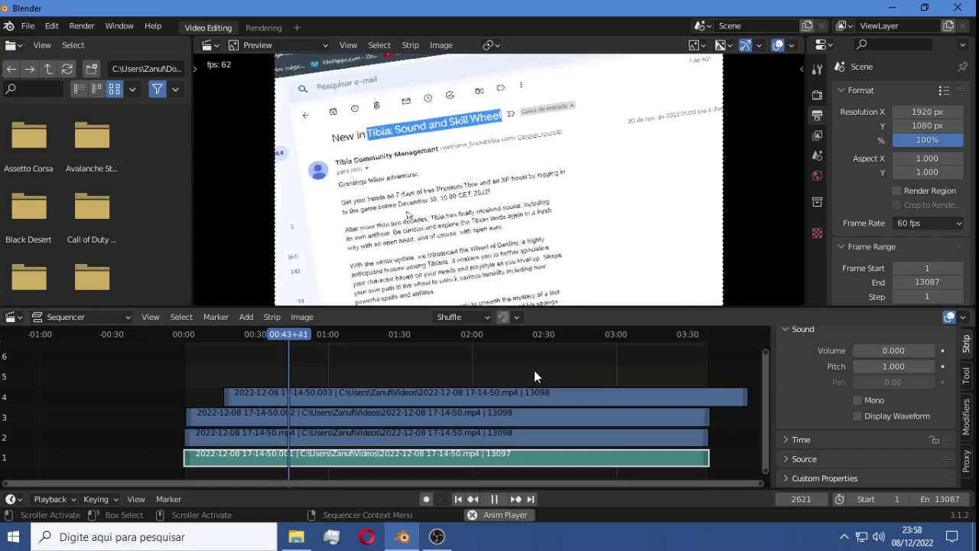
{"action": "left_click", "coordinate": [496, 500]}
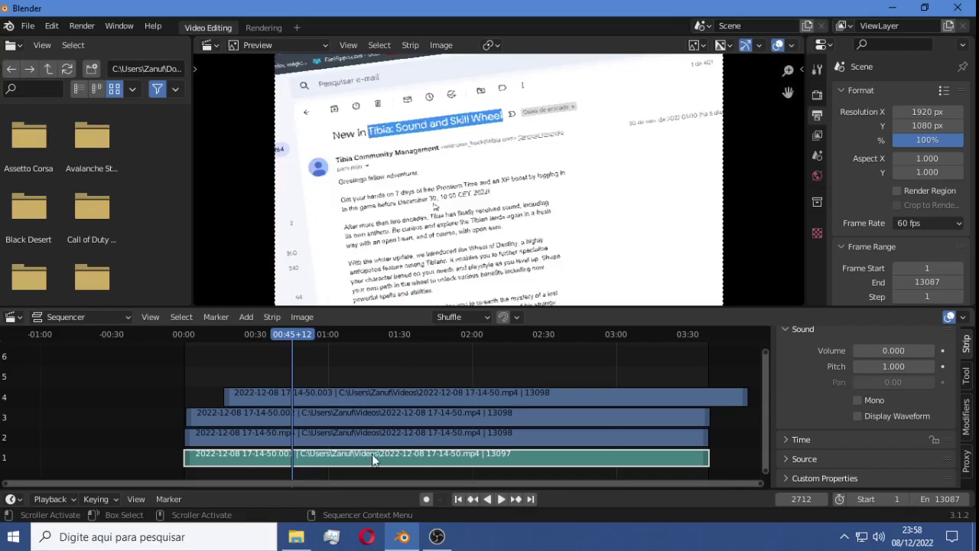
Step: Drag the shadow cry image from the Videos folder into the Blender preview
{"action": "left_click", "coordinate": [296, 536]}
{"action": "scroll", "coordinate": [602, 378], "scroll_direction": "down", "scroll_amount": 5}
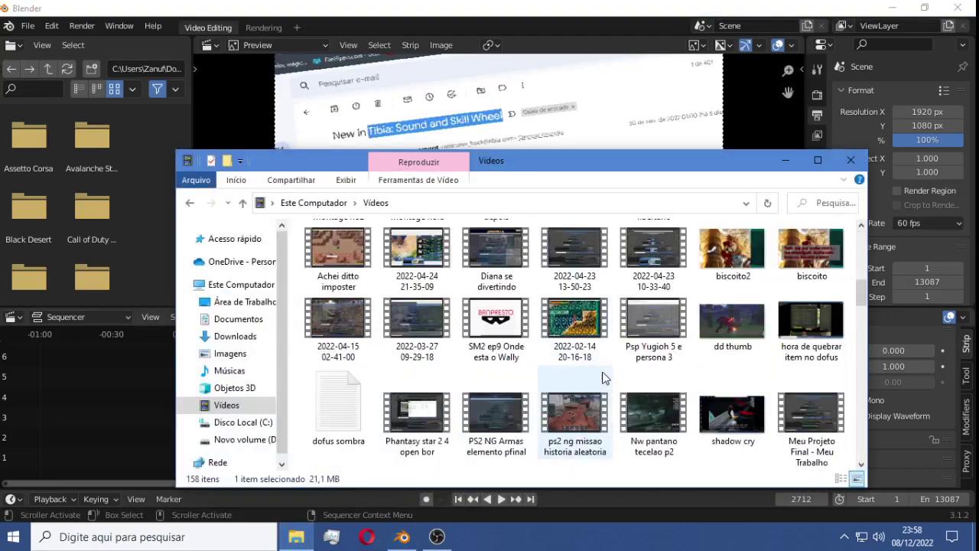
{"action": "scroll", "coordinate": [602, 378], "scroll_direction": "down", "scroll_amount": 2}
{"action": "scroll", "coordinate": [604, 376], "scroll_direction": "up", "scroll_amount": 2}
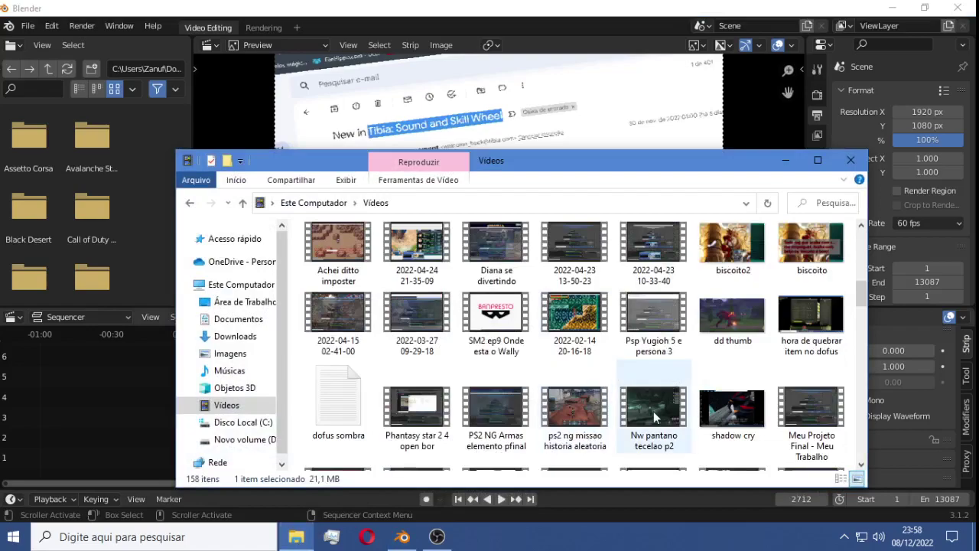
{"action": "left_click_drag", "start_coordinate": [733, 413], "coordinate": [593, 127]}
{"action": "left_click", "coordinate": [785, 161]}
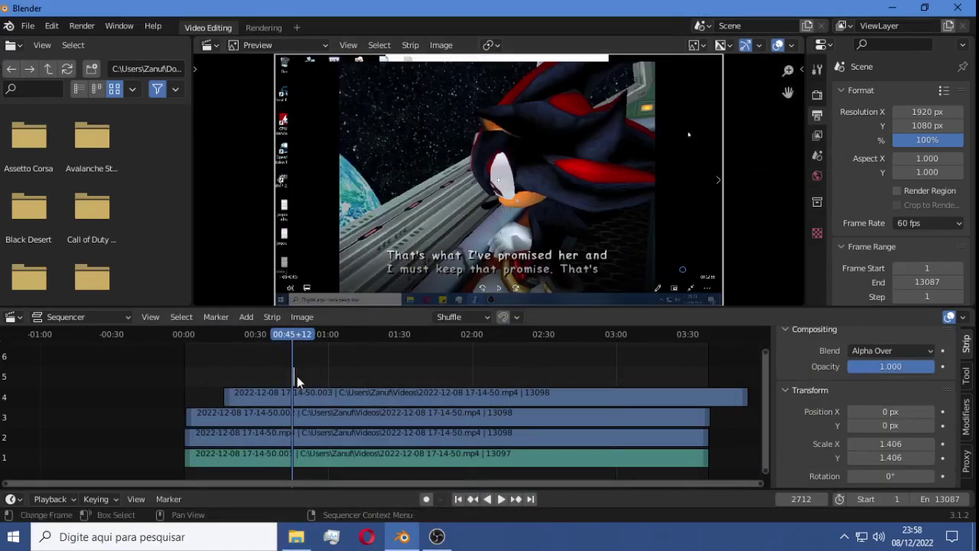
Step: Move the shadow cry.png strip on channel 5 to start just after 00:46
{"action": "scroll", "coordinate": [294, 375], "scroll_direction": "up", "scroll_amount": 1}
{"action": "scroll", "coordinate": [294, 382], "scroll_direction": "up", "scroll_amount": 2}
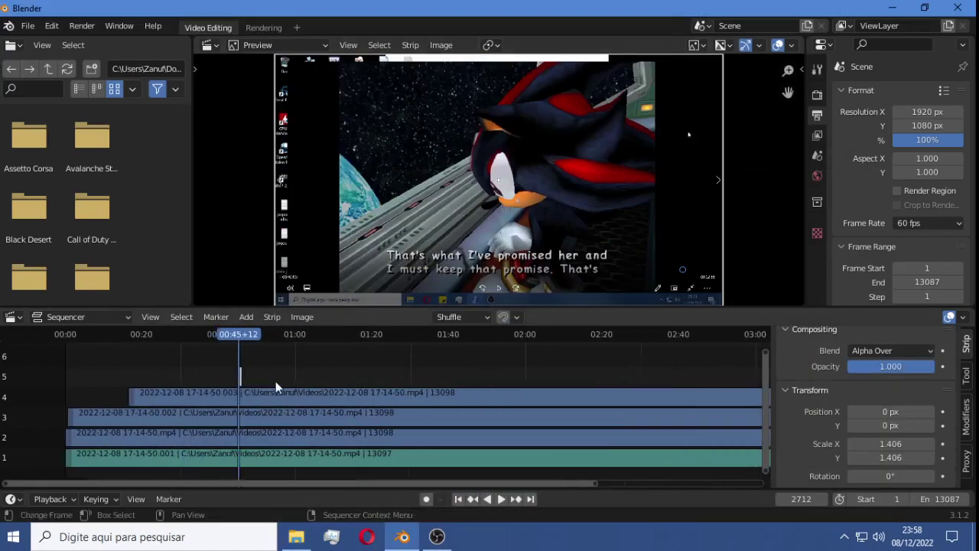
{"action": "scroll", "coordinate": [252, 379], "scroll_direction": "up", "scroll_amount": 1}
{"action": "scroll", "coordinate": [228, 375], "scroll_direction": "up", "scroll_amount": 3}
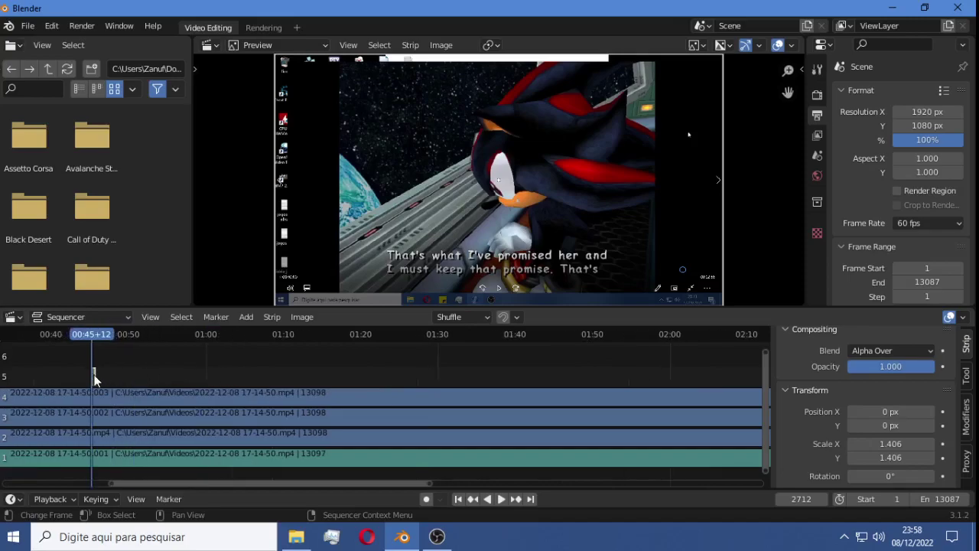
{"action": "scroll", "coordinate": [92, 380], "scroll_direction": "up", "scroll_amount": 2}
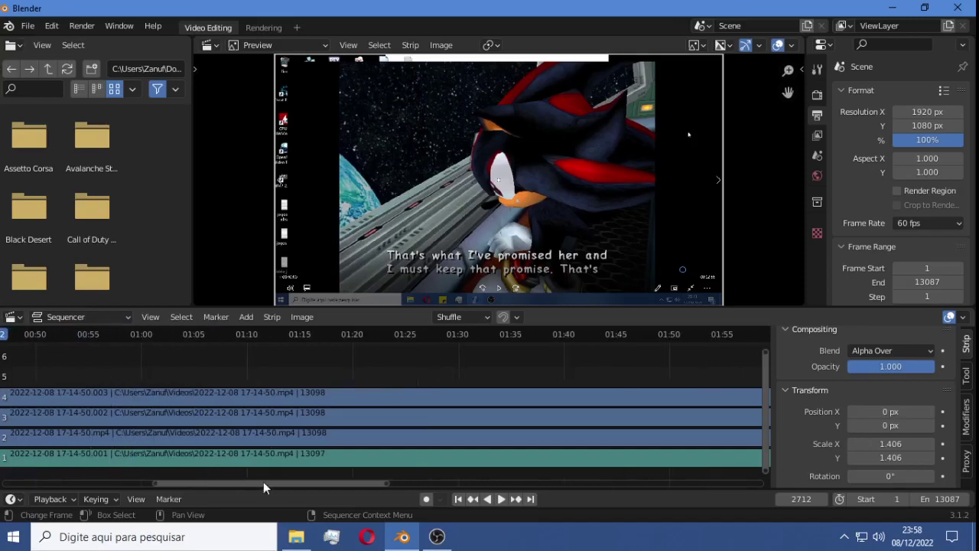
{"action": "left_click_drag", "start_coordinate": [257, 480], "coordinate": [179, 480]}
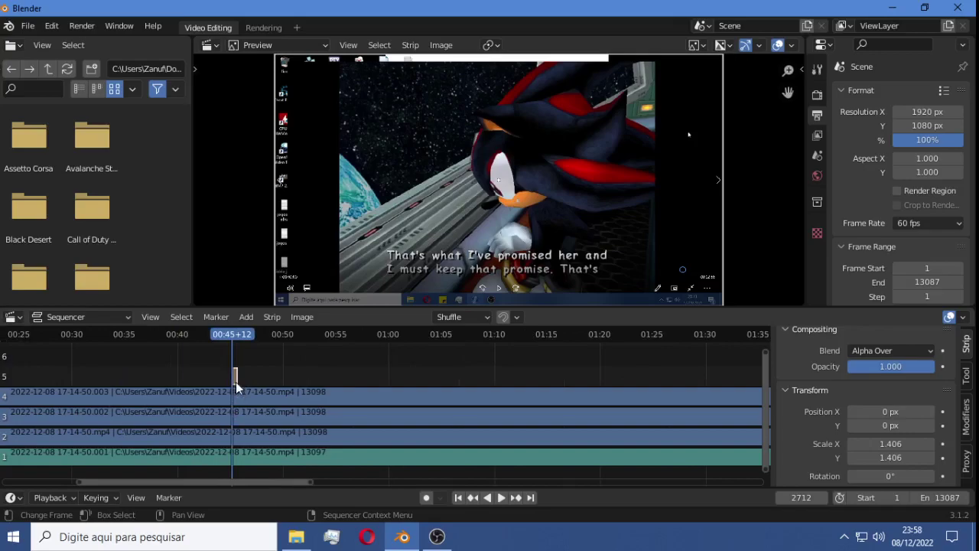
{"action": "left_click_drag", "start_coordinate": [236, 380], "coordinate": [258, 381]}
{"action": "key", "text": "g"}
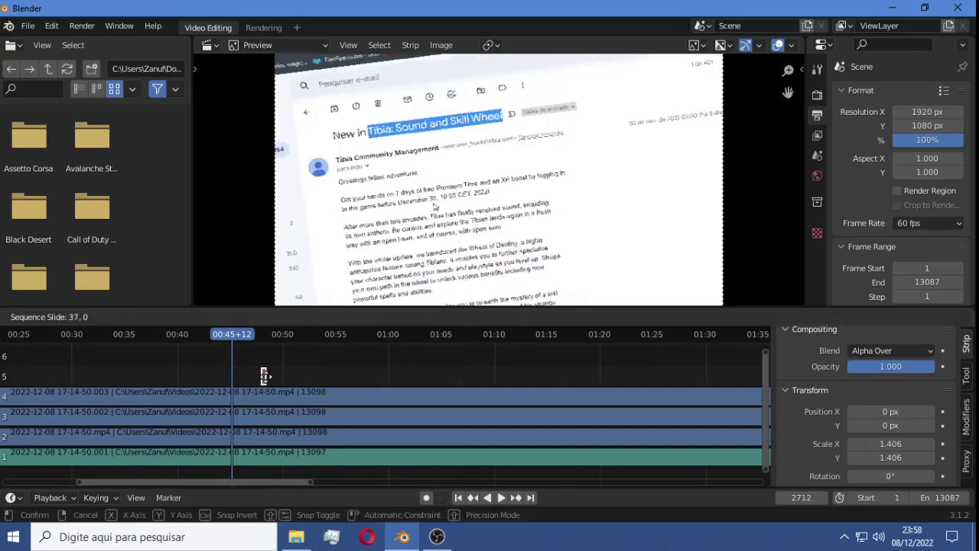
{"action": "left_click", "coordinate": [254, 375]}
Step: Extend the shadow cry.png strip's end to about 00:51
{"action": "scroll", "coordinate": [251, 376], "scroll_direction": "up", "scroll_amount": 3}
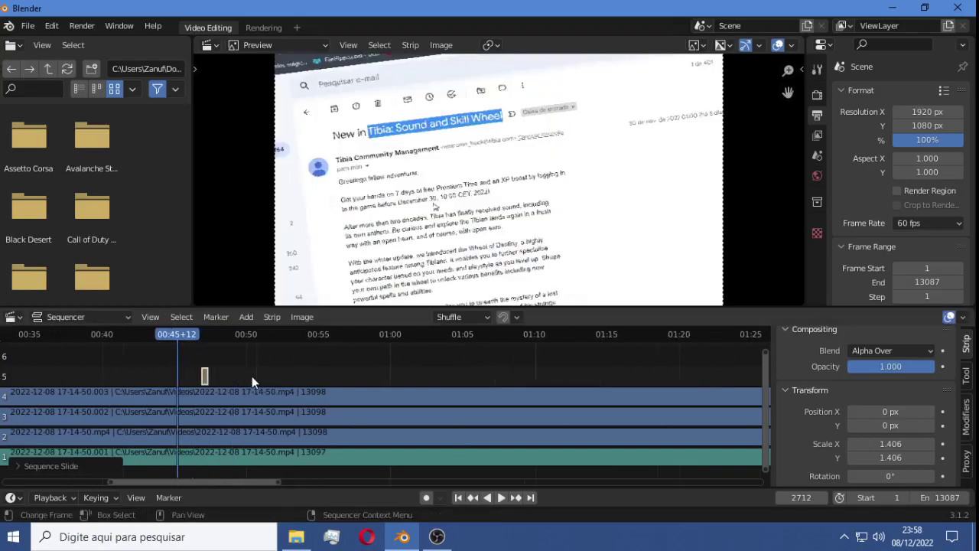
{"action": "left_click_drag", "start_coordinate": [221, 481], "coordinate": [202, 481]}
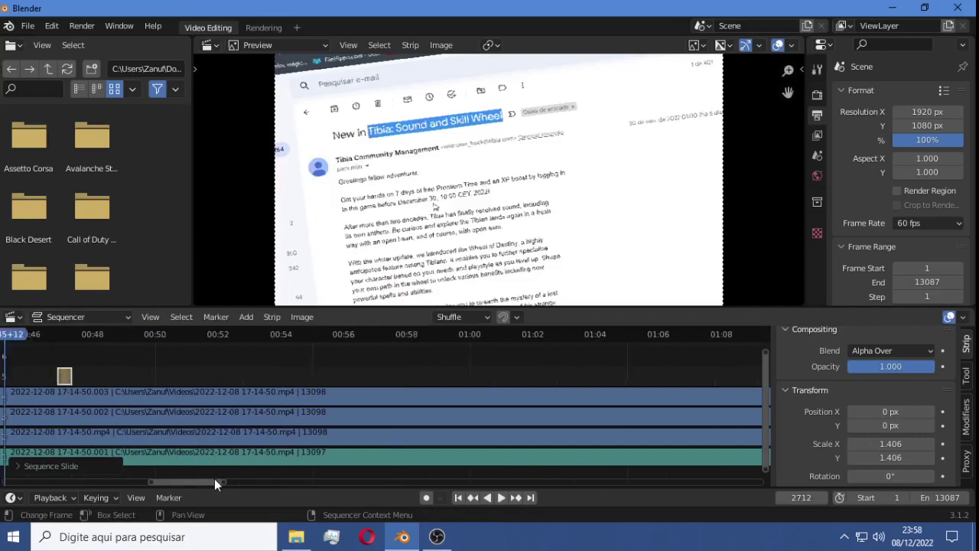
{"action": "left_click_drag", "start_coordinate": [191, 376], "coordinate": [318, 381]}
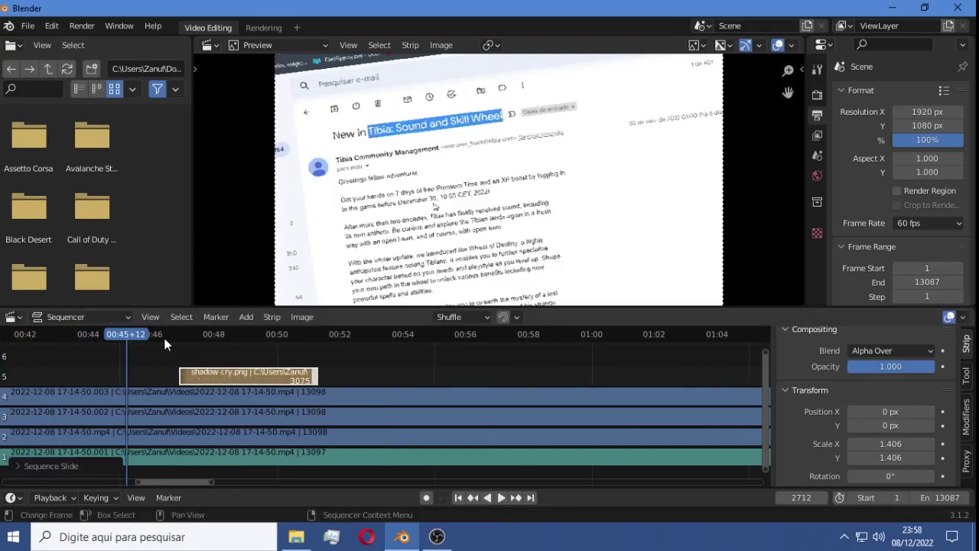
Step: Shift the shadow cry.png strip earlier and trim its end back
{"action": "left_click_drag", "start_coordinate": [127, 338], "coordinate": [133, 338]}
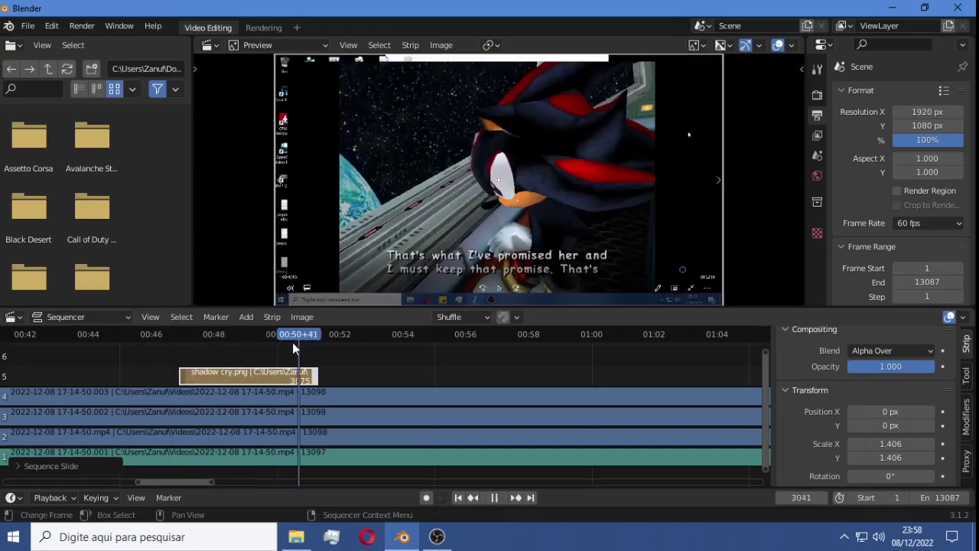
{"action": "scroll", "coordinate": [259, 396], "scroll_direction": "down", "scroll_amount": 2}
{"action": "scroll", "coordinate": [259, 396], "scroll_direction": "down", "scroll_amount": 5}
{"action": "scroll", "coordinate": [259, 396], "scroll_direction": "down", "scroll_amount": 2}
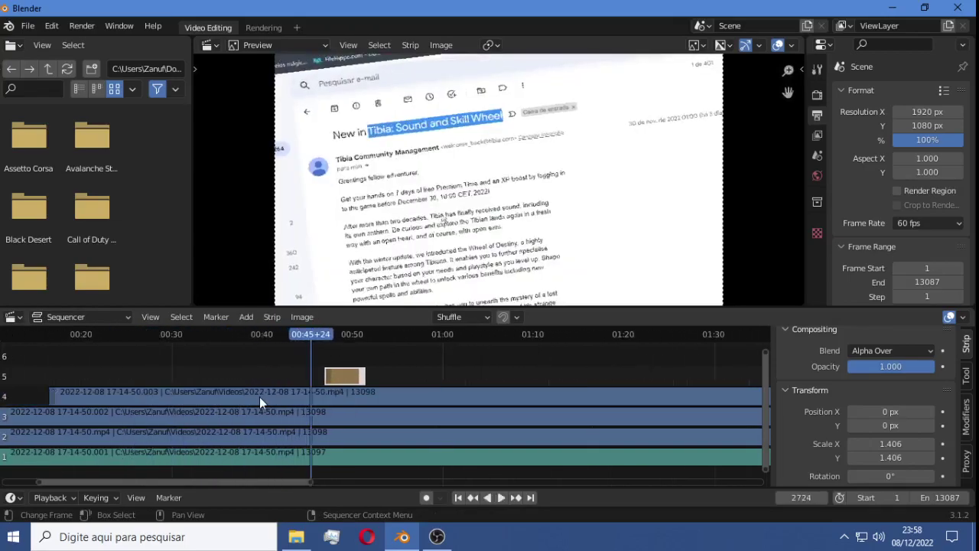
{"action": "scroll", "coordinate": [259, 396], "scroll_direction": "down", "scroll_amount": 1}
{"action": "scroll", "coordinate": [259, 396], "scroll_direction": "down", "scroll_amount": 2}
{"action": "scroll", "coordinate": [260, 396], "scroll_direction": "up", "scroll_amount": 1}
{"action": "scroll", "coordinate": [260, 396], "scroll_direction": "up", "scroll_amount": 3}
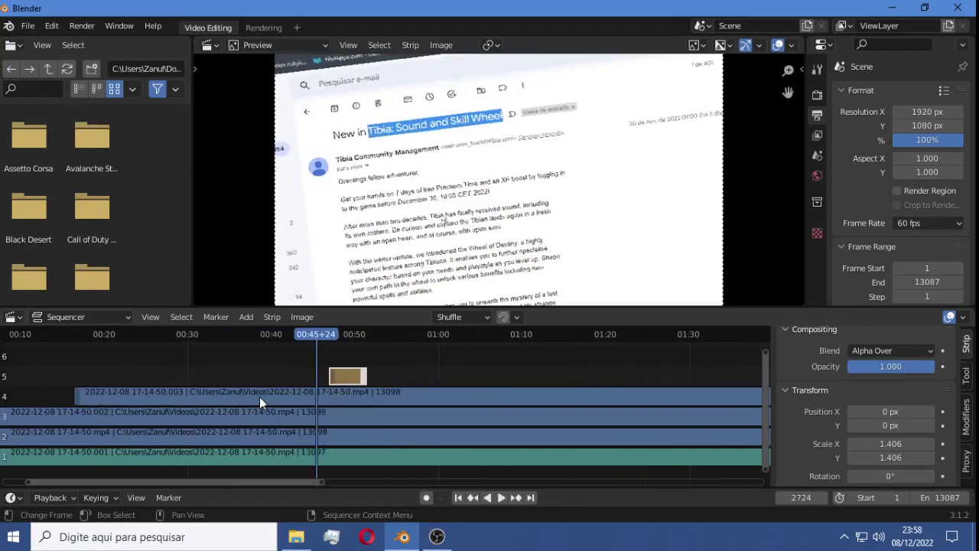
{"action": "left_click_drag", "start_coordinate": [323, 334], "coordinate": [133, 333]}
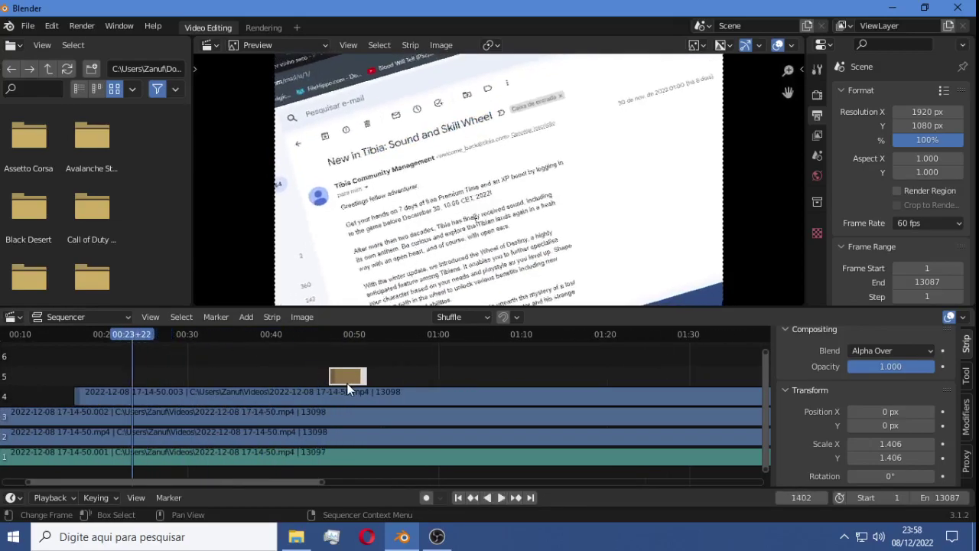
{"action": "left_click_drag", "start_coordinate": [348, 376], "coordinate": [163, 375]}
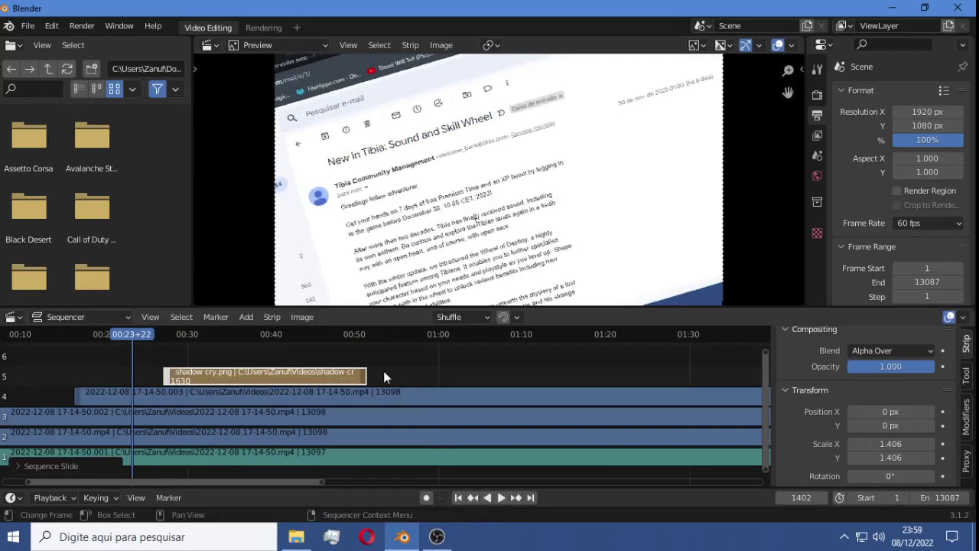
{"action": "left_click_drag", "start_coordinate": [356, 374], "coordinate": [238, 376]}
Step: Reposition the shadow cry.png strip so it starts at frame 1630
{"action": "left_click", "coordinate": [331, 374]}
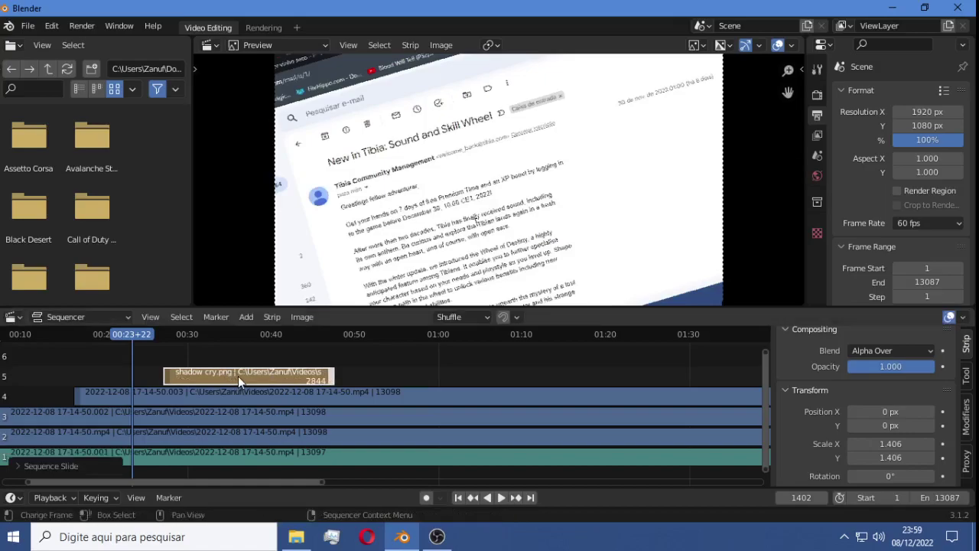
{"action": "left_click", "coordinate": [238, 376]}
{"action": "key", "text": "Left"}
{"action": "key", "text": "Left"}
{"action": "key", "text": "Left"}
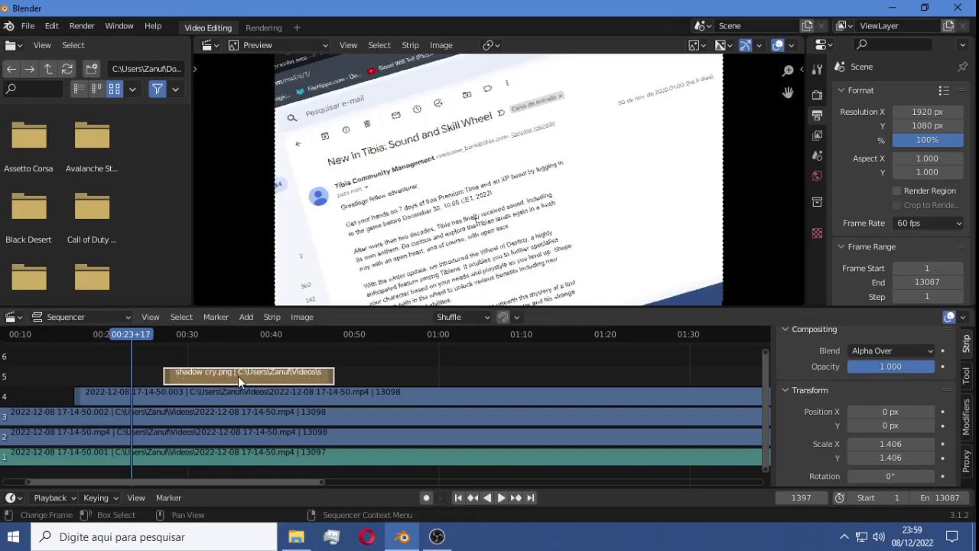
{"action": "left_click_drag", "start_coordinate": [238, 377], "coordinate": [208, 380]}
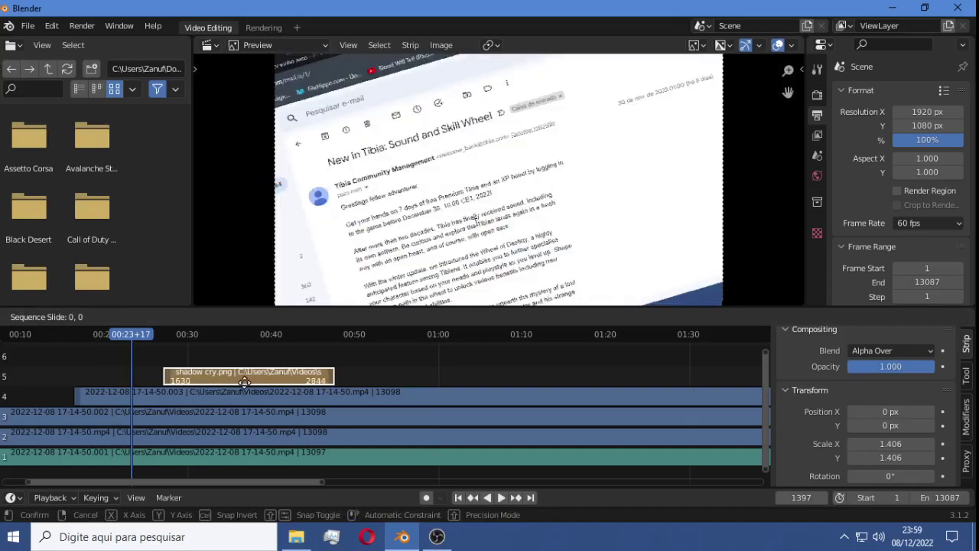
{"action": "left_click_drag", "start_coordinate": [207, 380], "coordinate": [243, 379]}
Step: Preview the overlay section with playback and park the playhead at frame 1680
{"action": "left_click_drag", "start_coordinate": [142, 343], "coordinate": [159, 341]}
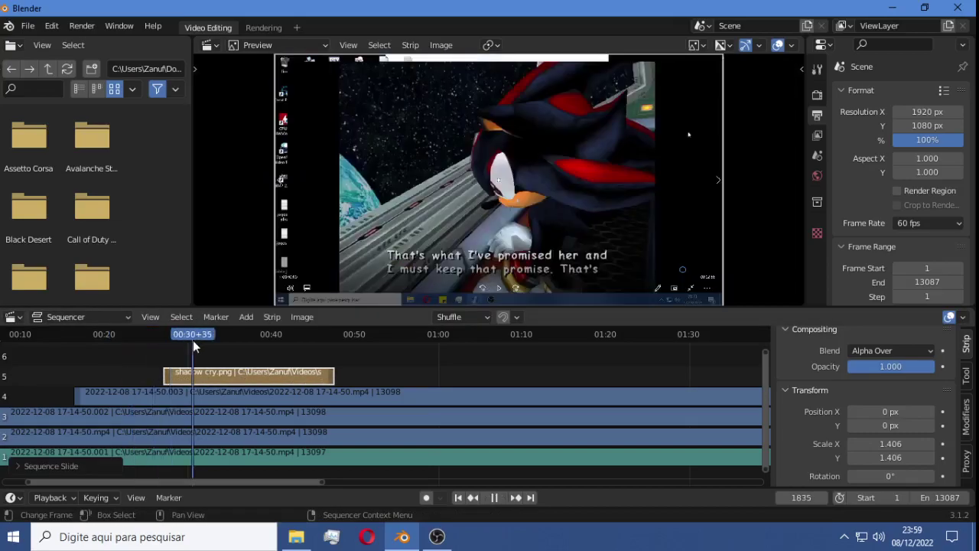
{"action": "key", "text": "space"}
{"action": "key", "text": "Escape"}
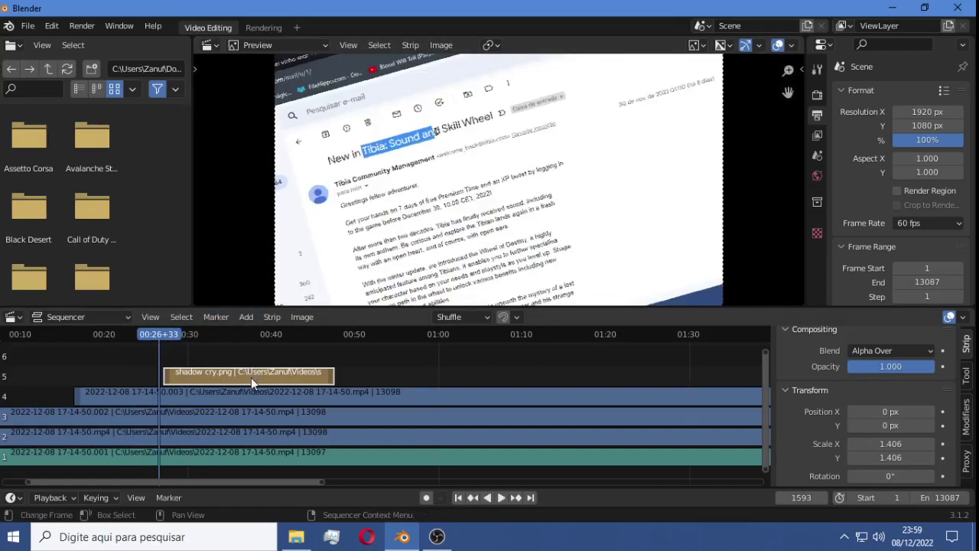
{"action": "left_click", "coordinate": [170, 334]}
{"action": "left_click", "coordinate": [181, 317]}
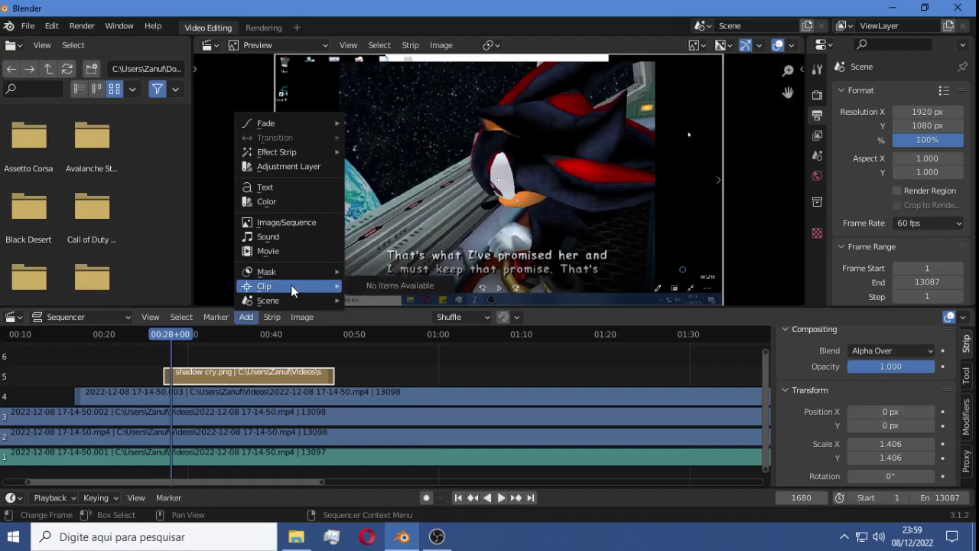
{"action": "mouse_move", "coordinate": [266, 123]}
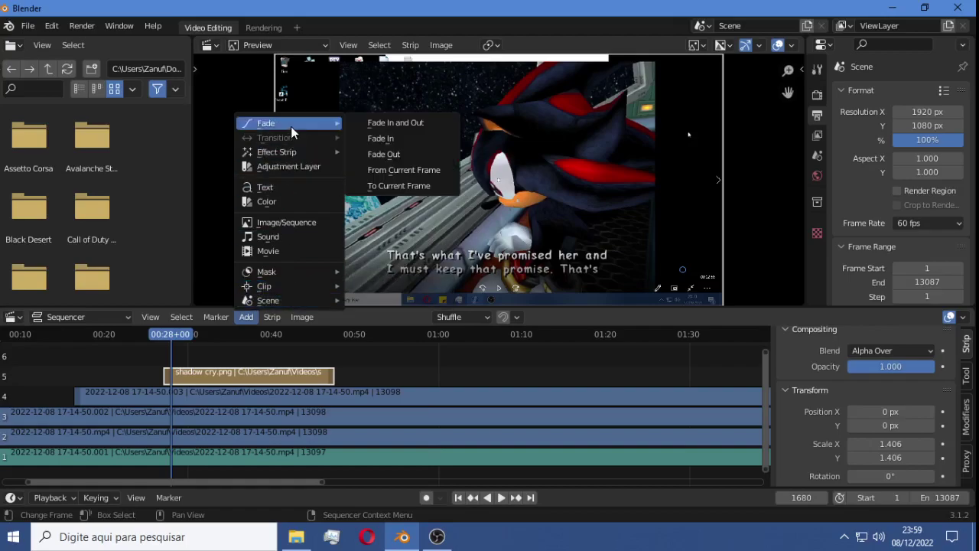
Step: Add an opacity fade to the shadow cry.png strip and scrub forward to check it
{"action": "left_click", "coordinate": [381, 124]}
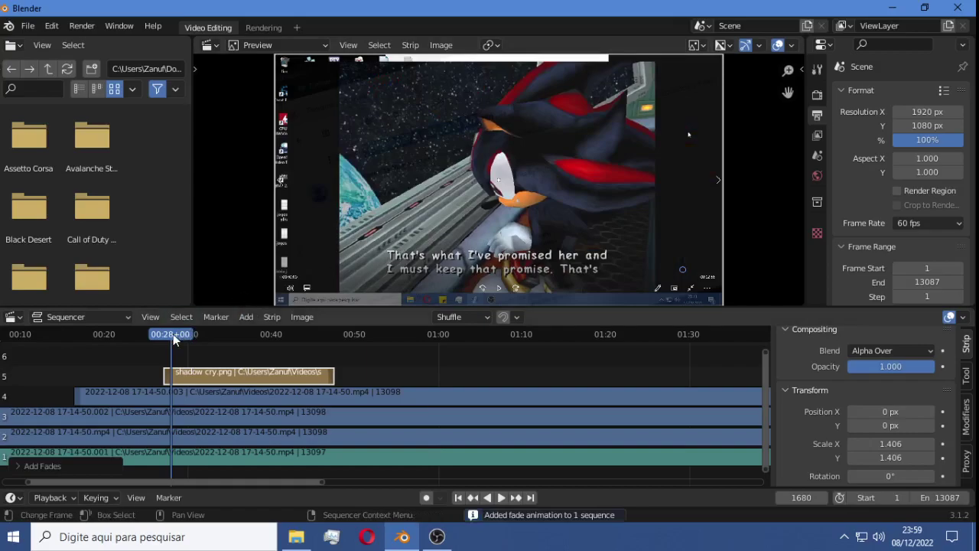
{"action": "mouse_move", "coordinate": [173, 334]}
{"action": "left_mouse_down"}
{"action": "mouse_move", "coordinate": [332, 335]}
{"action": "mouse_move", "coordinate": [230, 334]}
{"action": "mouse_move", "coordinate": [156, 318]}
{"action": "mouse_move", "coordinate": [338, 320]}
{"action": "mouse_move", "coordinate": [153, 313]}
{"action": "mouse_move", "coordinate": [302, 318]}
{"action": "mouse_move", "coordinate": [230, 318]}
{"action": "left_mouse_up"}
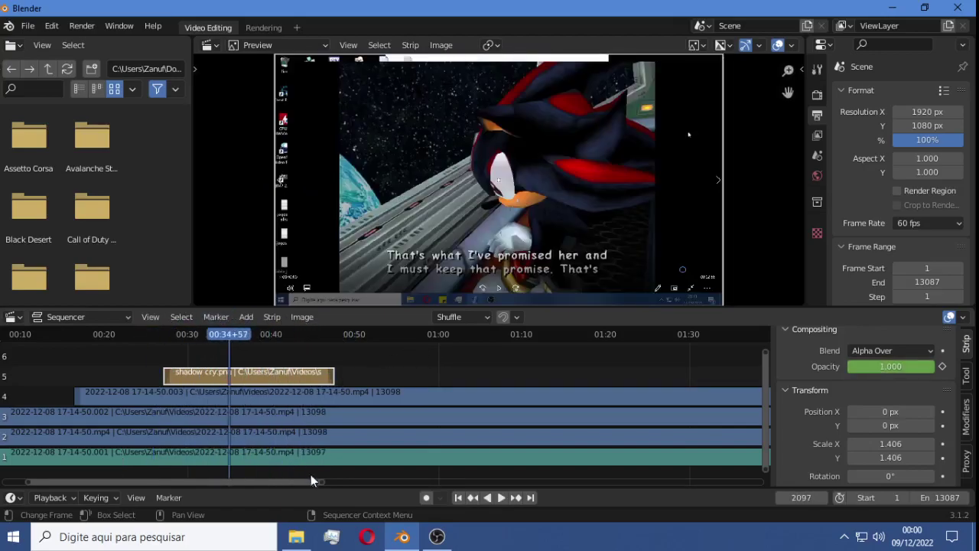
{"action": "left_click_drag", "start_coordinate": [296, 483], "coordinate": [265, 487]}
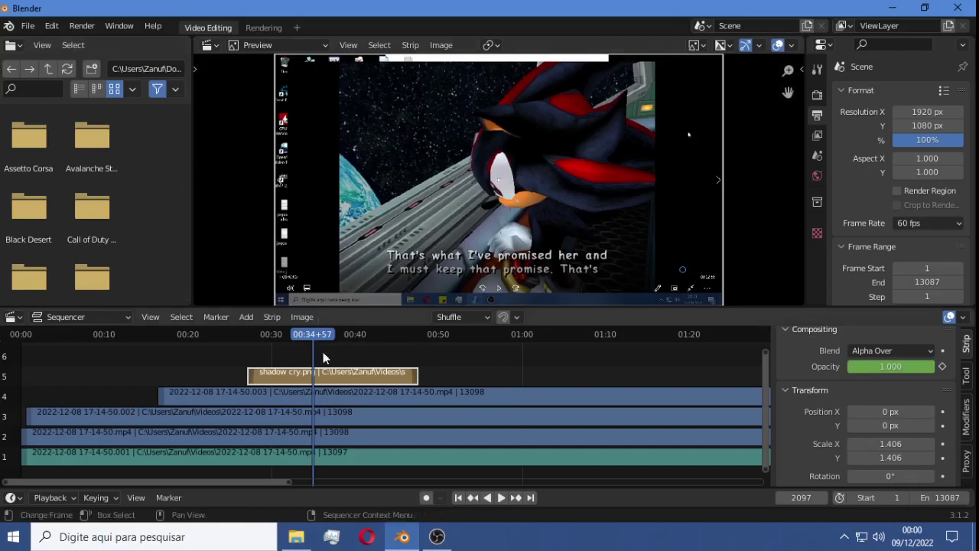
{"action": "left_click_drag", "start_coordinate": [325, 333], "coordinate": [237, 333]}
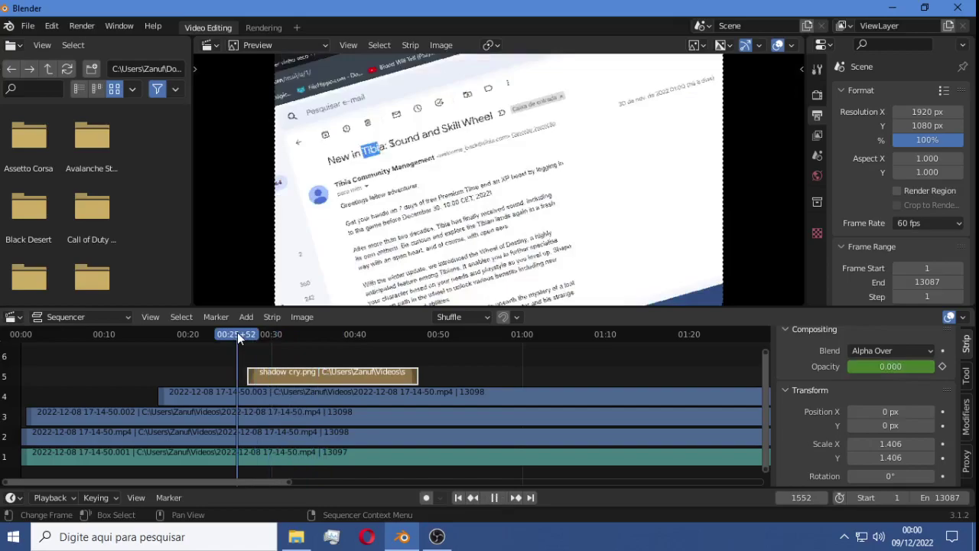
{"action": "left_click_drag", "start_coordinate": [237, 333], "coordinate": [260, 334]}
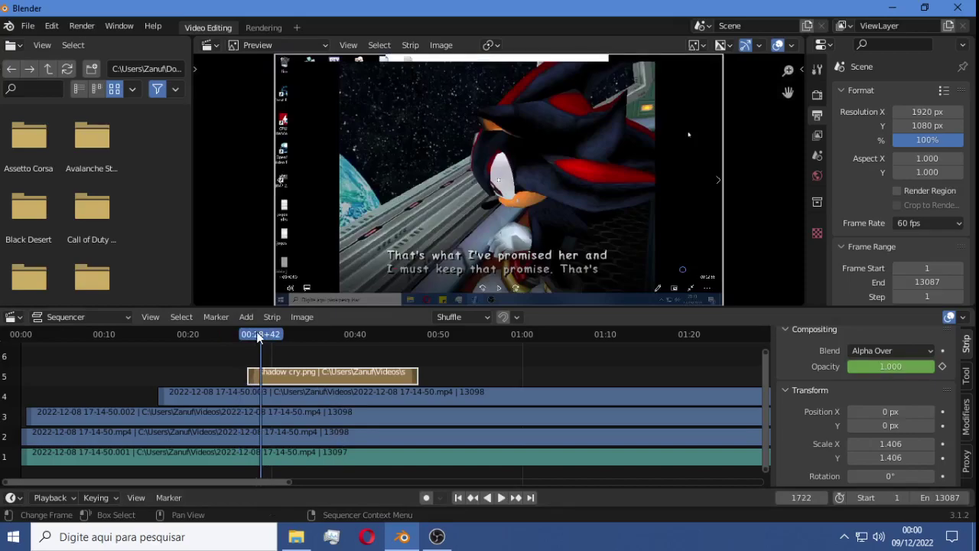
{"action": "mouse_move", "coordinate": [257, 335]}
{"action": "left_mouse_down"}
{"action": "mouse_move", "coordinate": [277, 337]}
{"action": "mouse_move", "coordinate": [266, 336]}
{"action": "left_mouse_up"}
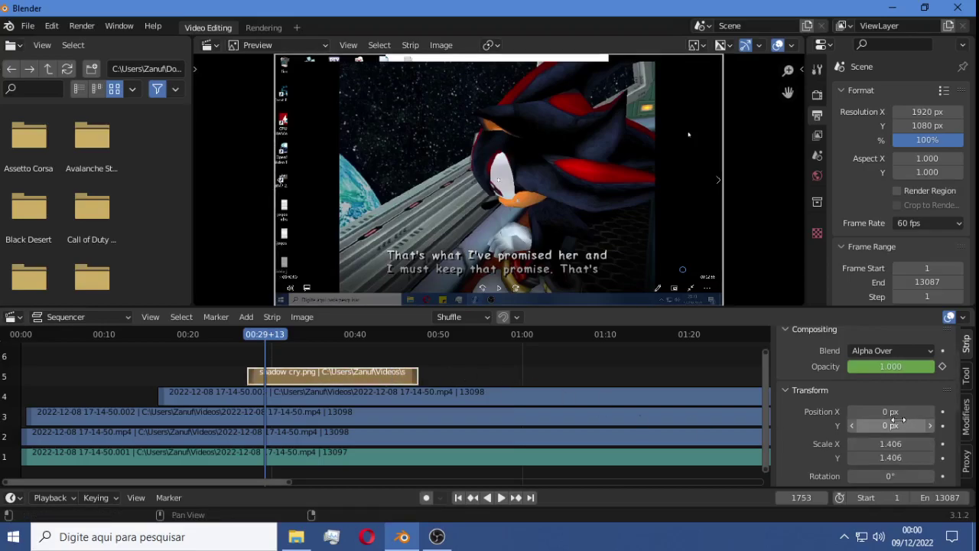
Step: Scale the shadow cry overlay to 0.896 and move it to 347, 204 px, then scrub to check
{"action": "scroll", "coordinate": [896, 414], "scroll_direction": "down", "scroll_amount": 1}
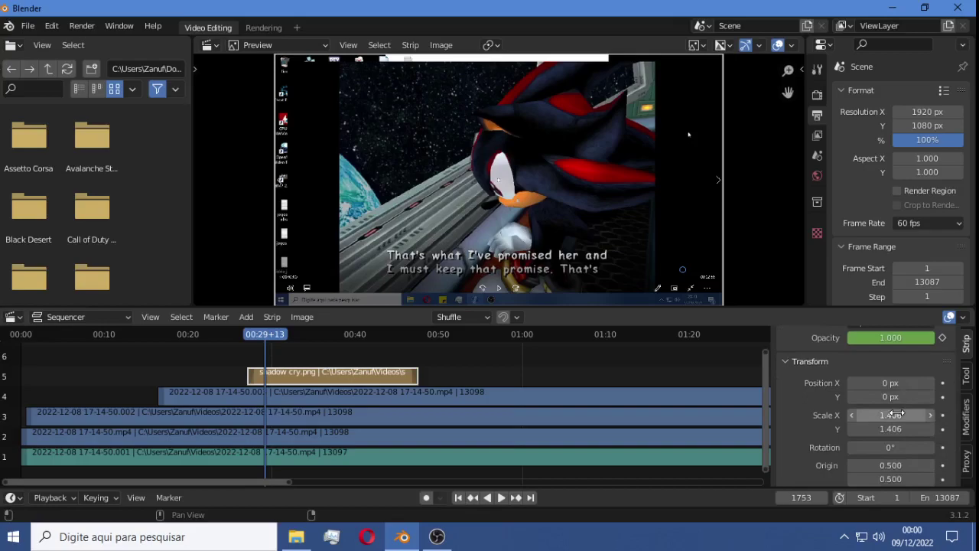
{"action": "scroll", "coordinate": [897, 414], "scroll_direction": "down", "scroll_amount": 1}
{"action": "scroll", "coordinate": [897, 413], "scroll_direction": "up", "scroll_amount": 2}
{"action": "scroll", "coordinate": [897, 414], "scroll_direction": "down", "scroll_amount": 1}
{"action": "scroll", "coordinate": [895, 447], "scroll_direction": "down", "scroll_amount": 1}
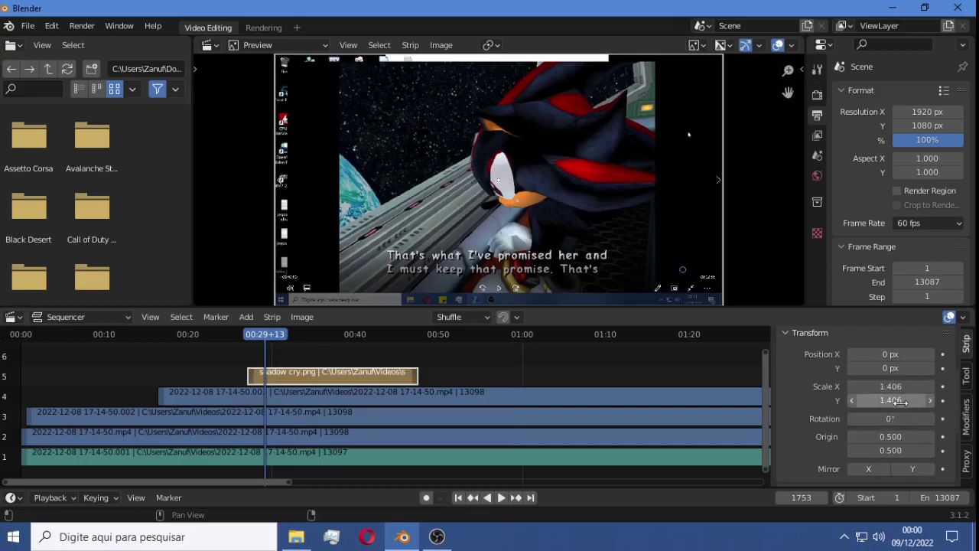
{"action": "left_click_drag", "start_coordinate": [903, 402], "coordinate": [809, 402]}
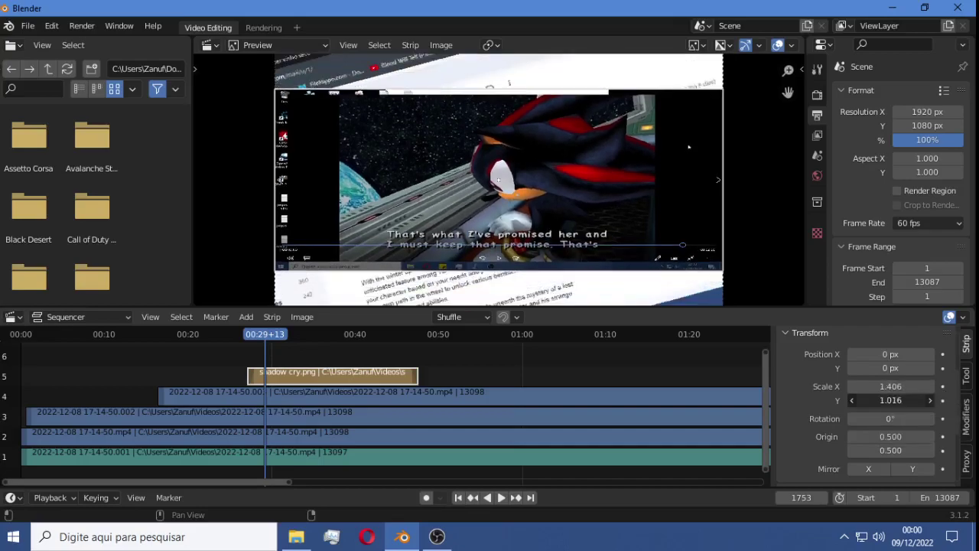
{"action": "left_click", "coordinate": [890, 400]}
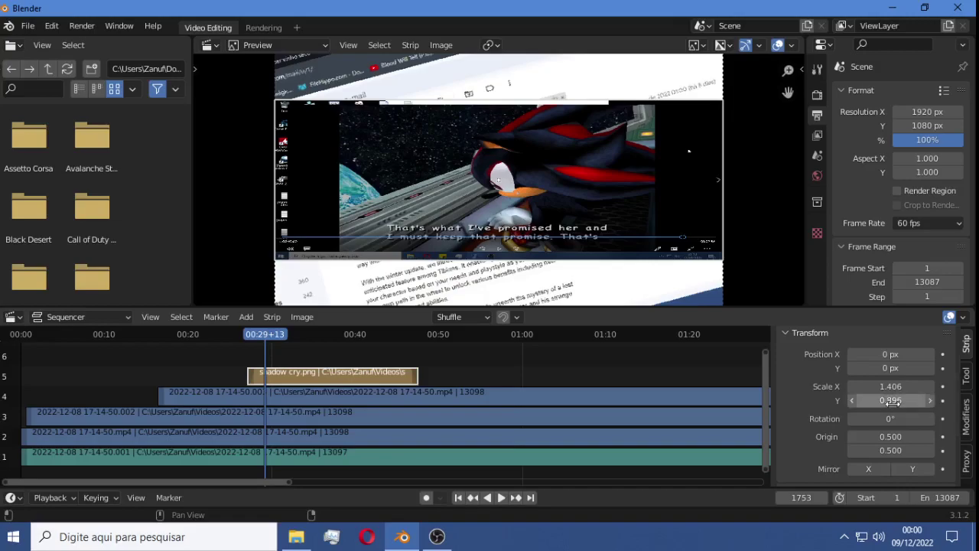
{"action": "left_click", "coordinate": [899, 386]}
{"action": "left_click_drag", "start_coordinate": [899, 386], "coordinate": [845, 386]}
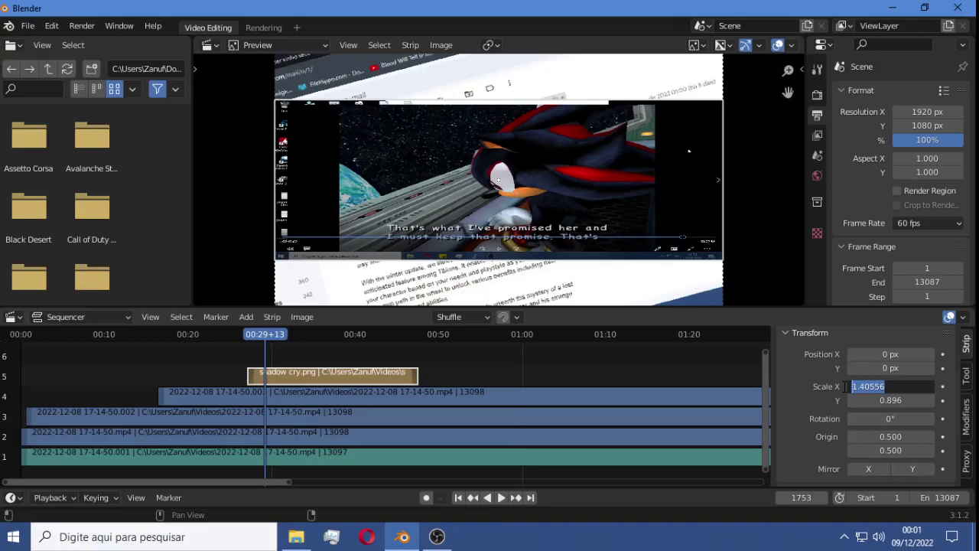
{"action": "type", "text": "0."}
{"action": "type", "text": "89"}
{"action": "type", "text": "6"}
{"action": "key", "text": "Return"}
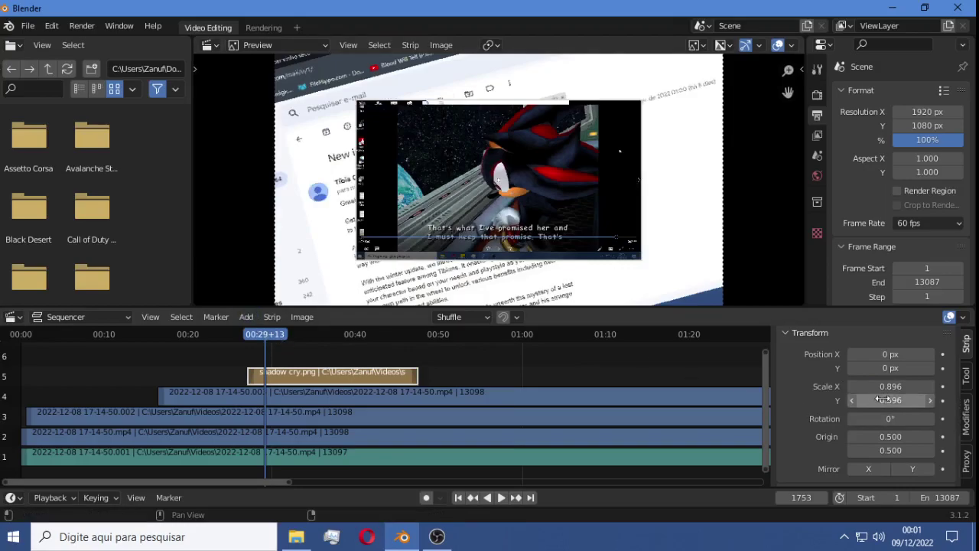
{"action": "mouse_move", "coordinate": [890, 354]}
{"action": "left_mouse_down"}
{"action": "mouse_move", "coordinate": [933, 354]}
{"action": "mouse_move", "coordinate": [876, 357]}
{"action": "mouse_move", "coordinate": [925, 368]}
{"action": "mouse_move", "coordinate": [902, 368]}
{"action": "left_mouse_up"}
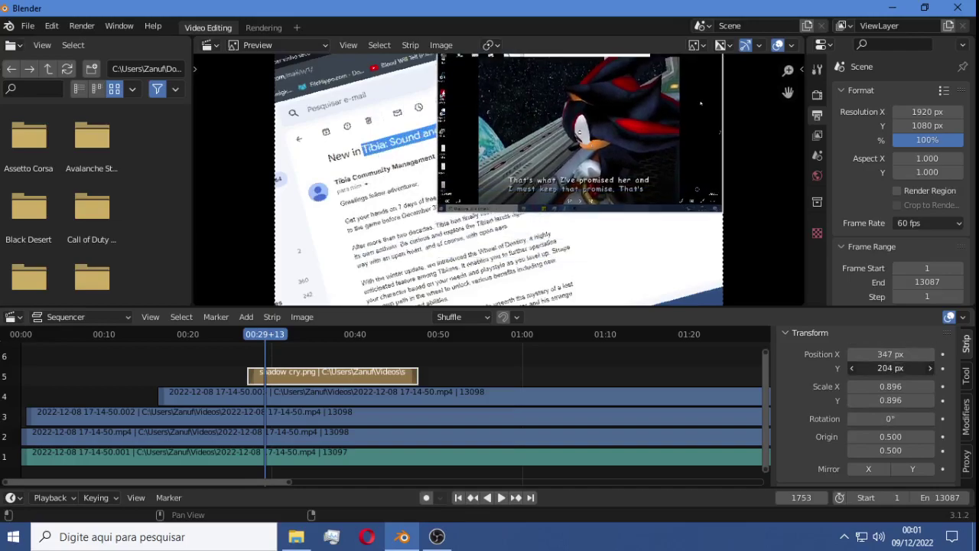
{"action": "mouse_move", "coordinate": [263, 334]}
{"action": "left_mouse_down"}
{"action": "mouse_move", "coordinate": [436, 332]}
{"action": "mouse_move", "coordinate": [224, 340]}
{"action": "mouse_move", "coordinate": [432, 335]}
{"action": "mouse_move", "coordinate": [232, 336]}
{"action": "left_mouse_up"}
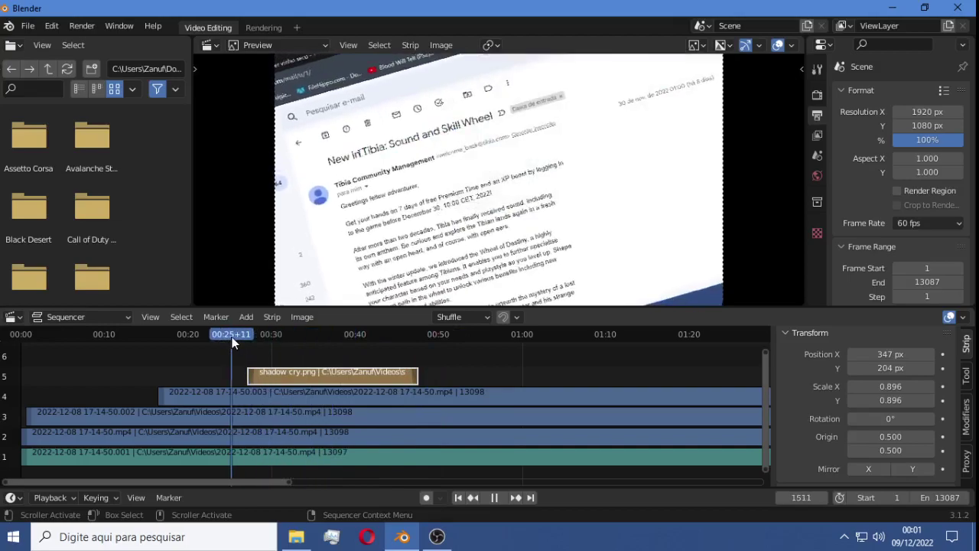
Step: Play back the edit to preview the 'shadow cry.png' overlay, then bring up the Render menu
{"action": "left_click", "coordinate": [505, 501]}
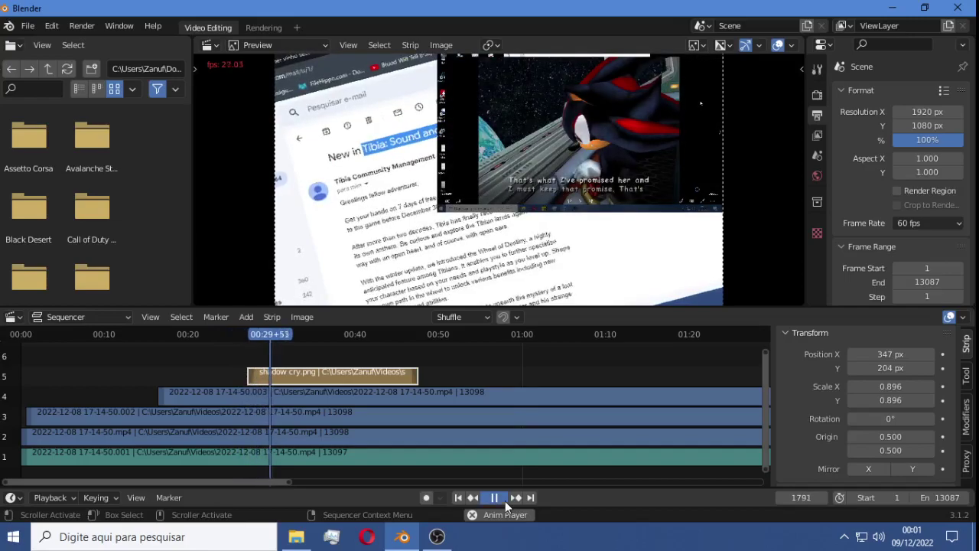
{"action": "left_click", "coordinate": [505, 501]}
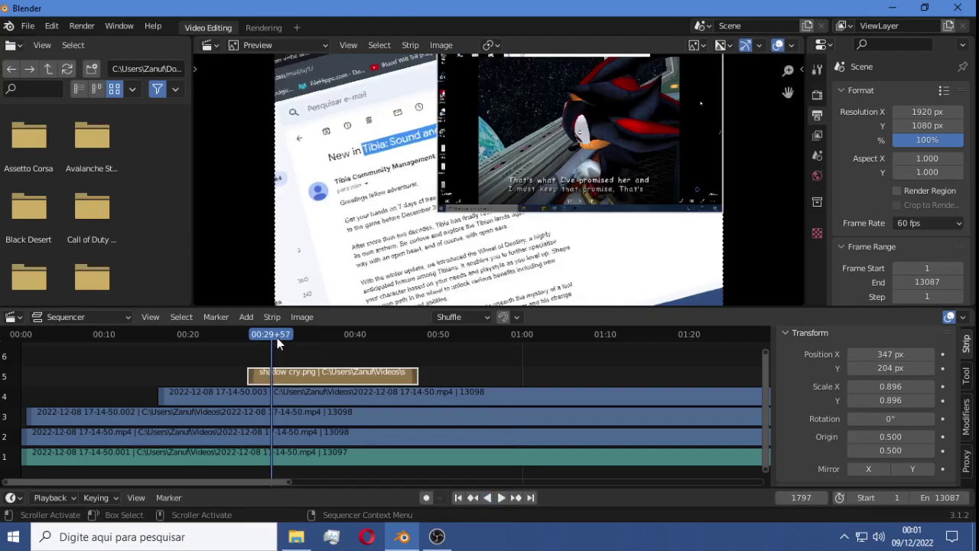
{"action": "key", "text": "space"}
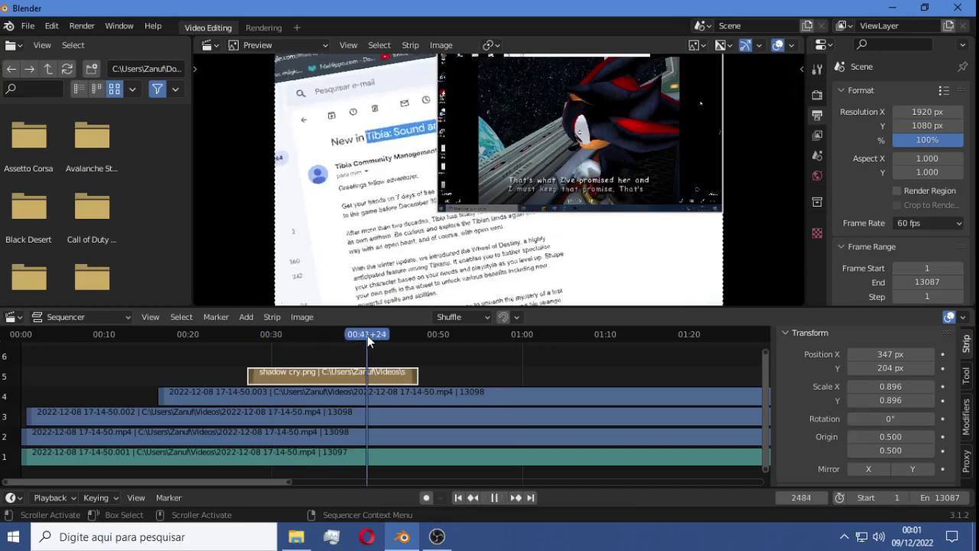
{"action": "left_click", "coordinate": [246, 334]}
{"action": "key", "text": "Escape"}
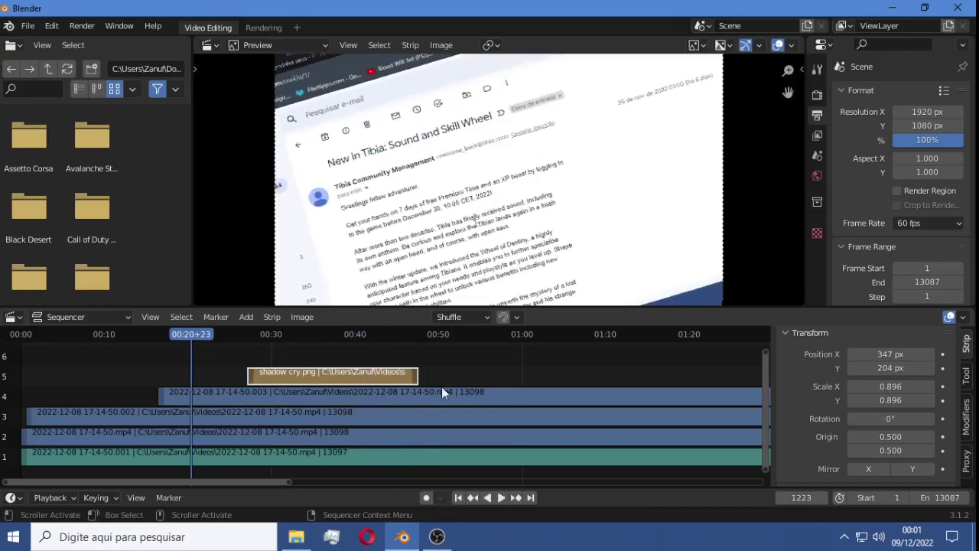
{"action": "left_click", "coordinate": [82, 26]}
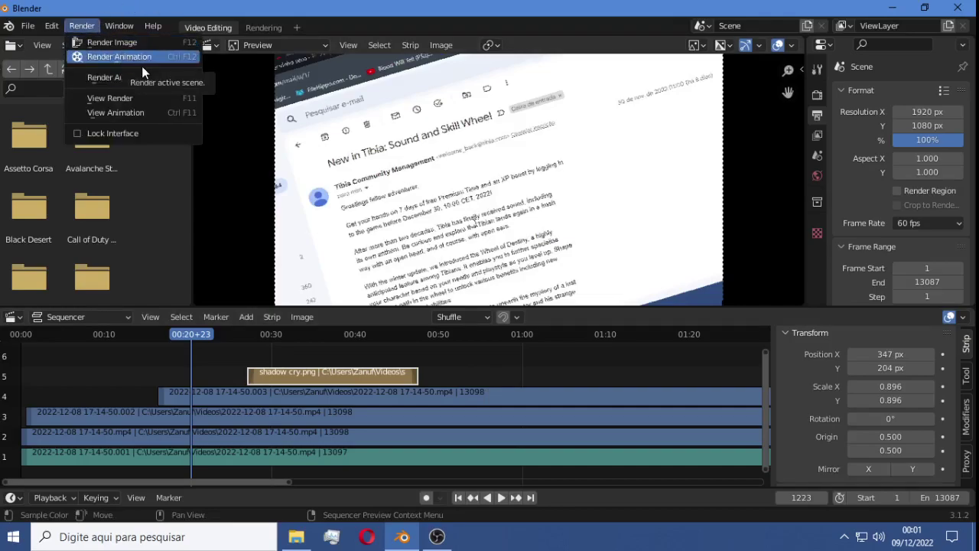
Step: Save the project with Save As under the name teste2.blend in 'projetos videos blender'
{"action": "left_click", "coordinate": [25, 27]}
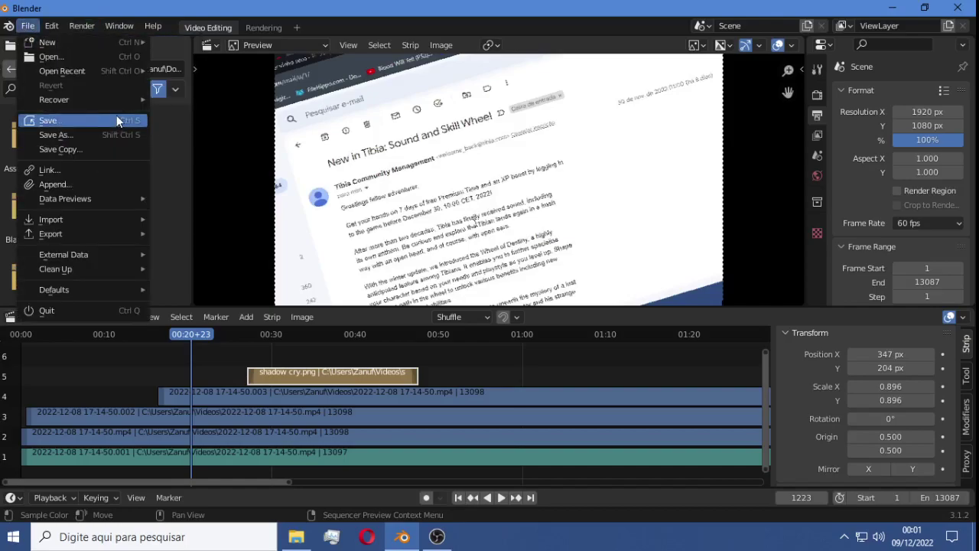
{"action": "left_click", "coordinate": [119, 136]}
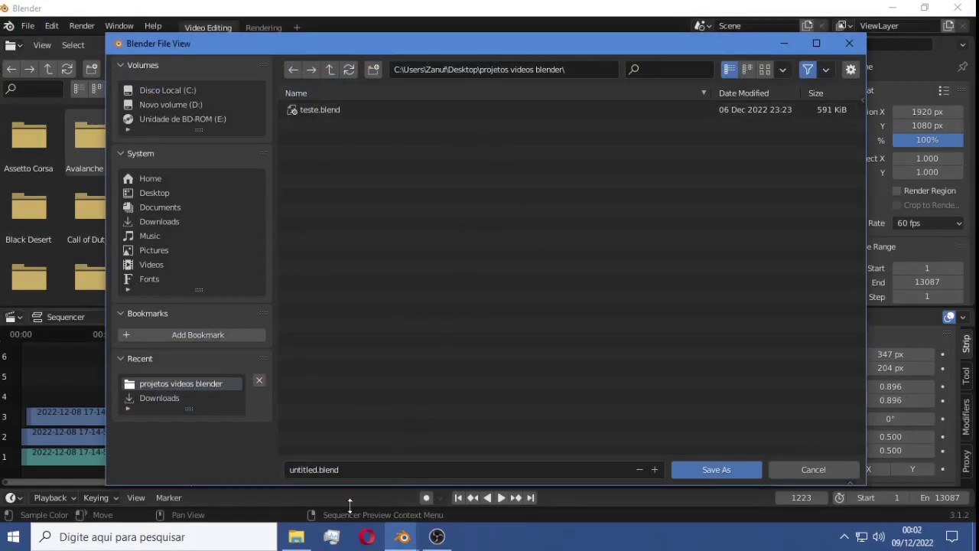
{"action": "left_click", "coordinate": [303, 472]}
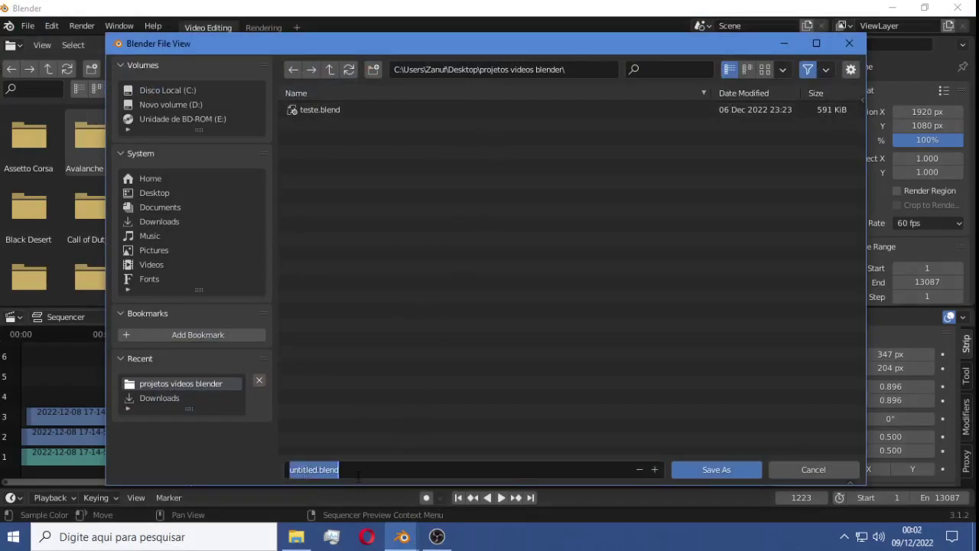
{"action": "key", "text": "BackSpace"}
{"action": "type", "text": "teste"}
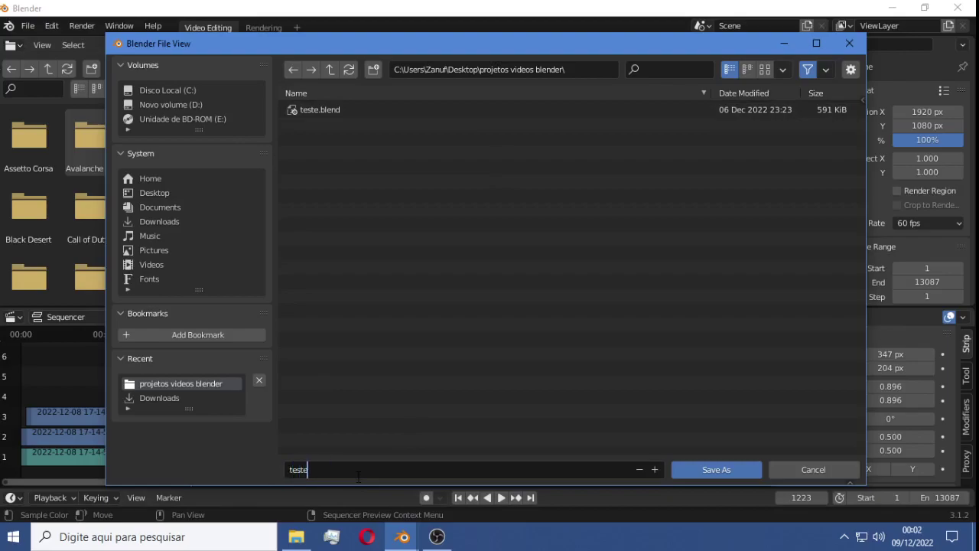
{"action": "type", "text": "2"}
{"action": "key", "text": "Return"}
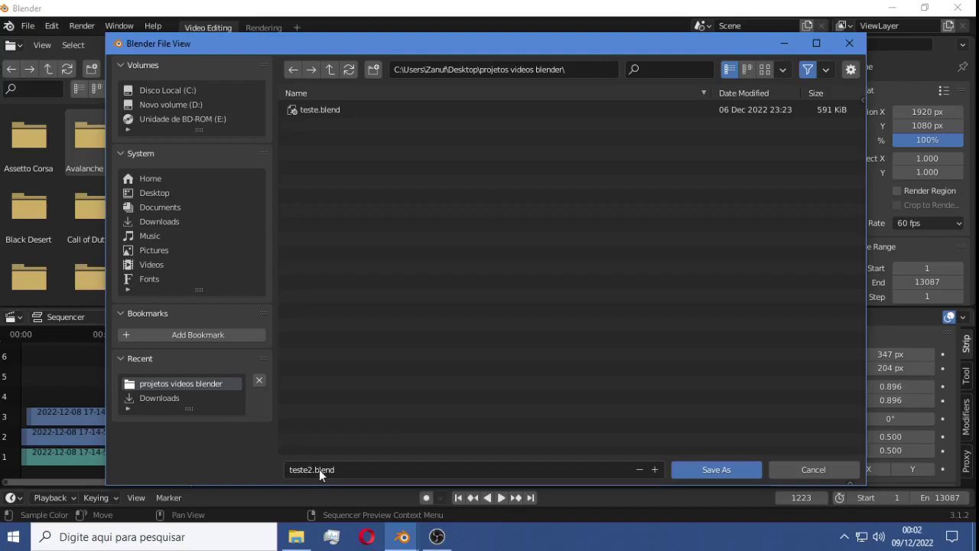
{"action": "left_click", "coordinate": [705, 465]}
{"action": "left_click", "coordinate": [79, 27]}
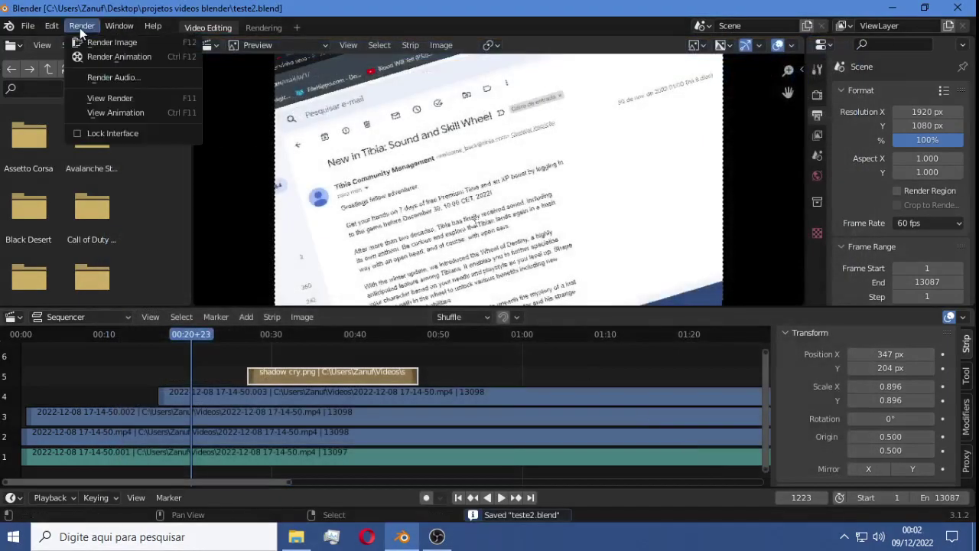
Step: Render the edit with Render Animation, then close the render window
{"action": "left_click", "coordinate": [136, 58]}
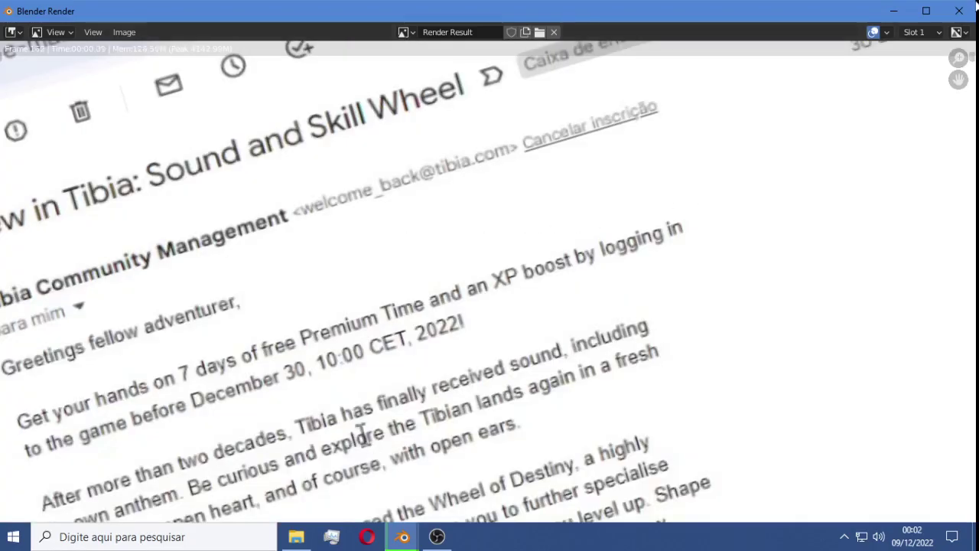
{"action": "left_click", "coordinate": [960, 12]}
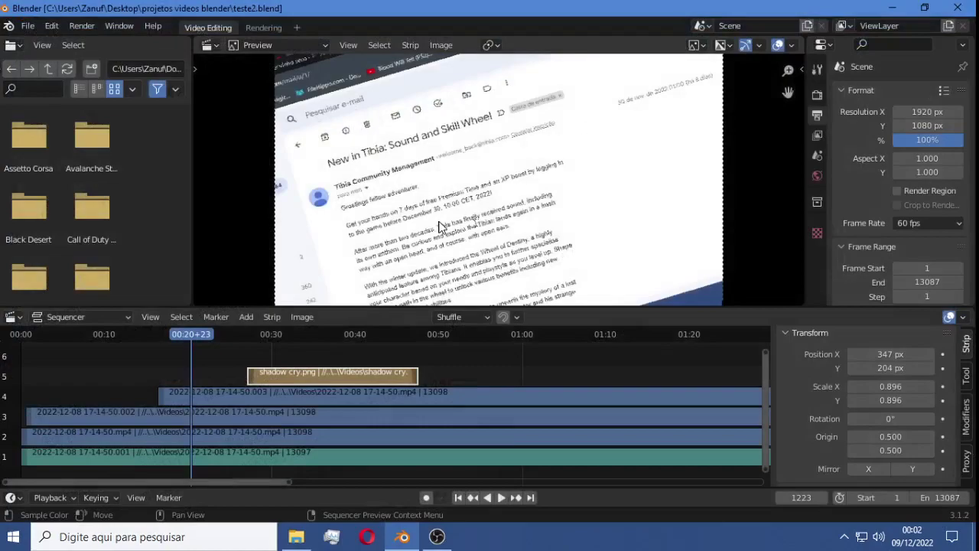
{"action": "left_click", "coordinate": [84, 27]}
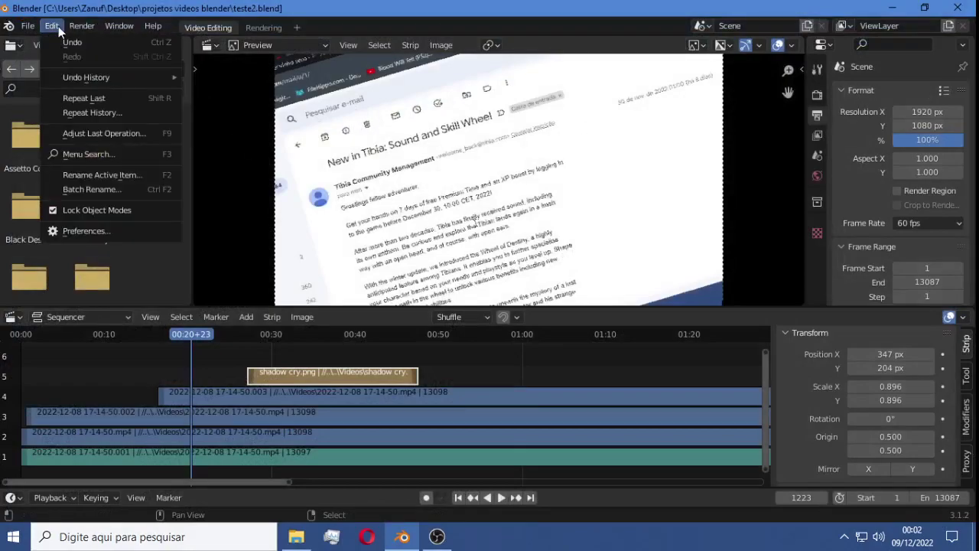
{"action": "mouse_move", "coordinate": [28, 26]}
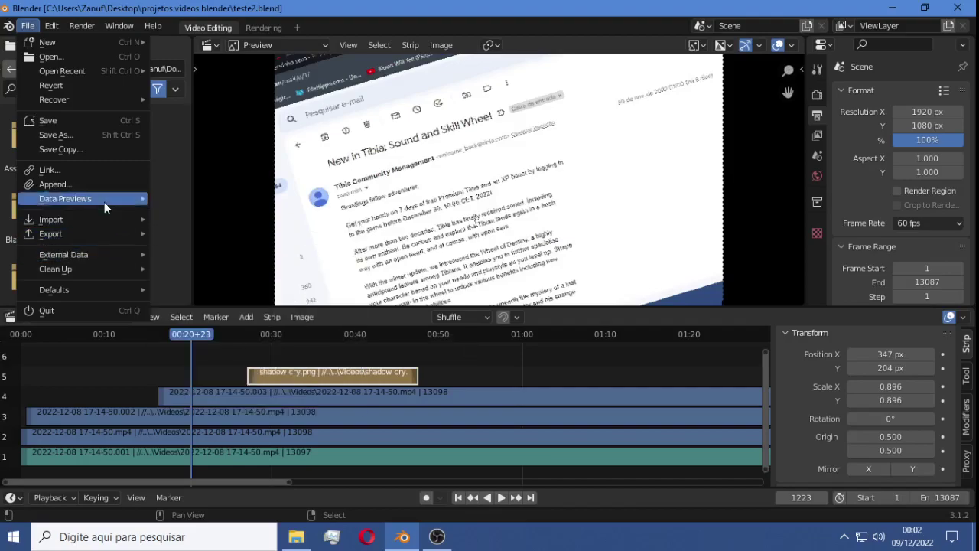
{"action": "left_click", "coordinate": [201, 24]}
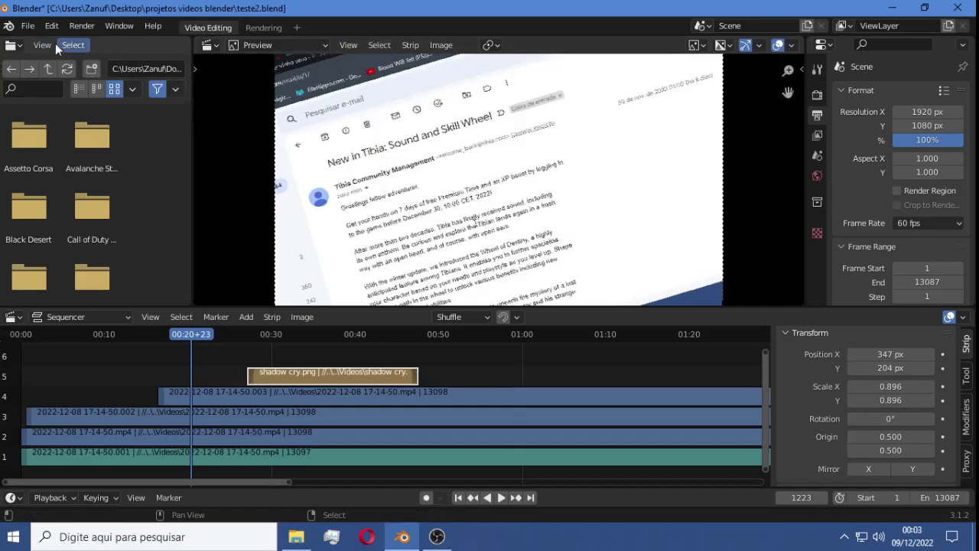
{"action": "left_click", "coordinate": [15, 46]}
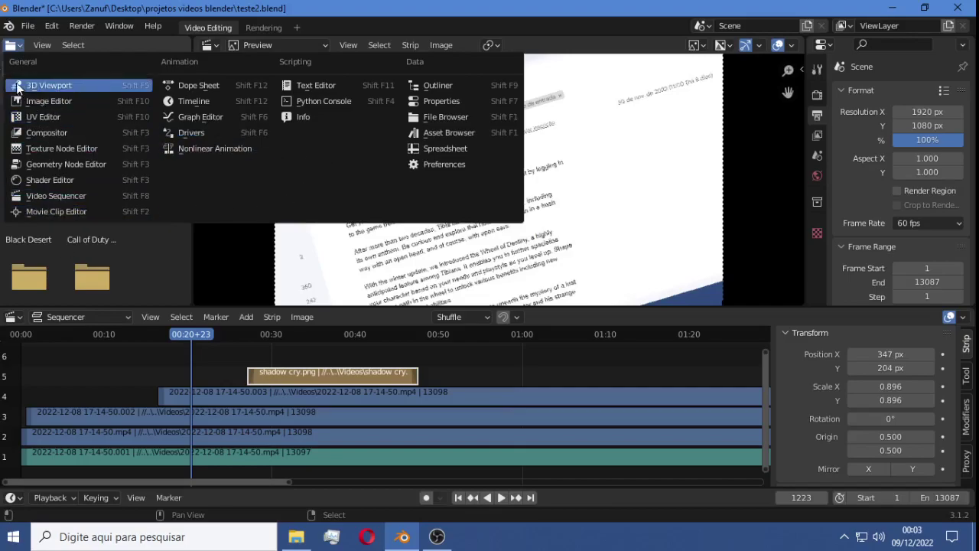
{"action": "left_click", "coordinate": [43, 45]}
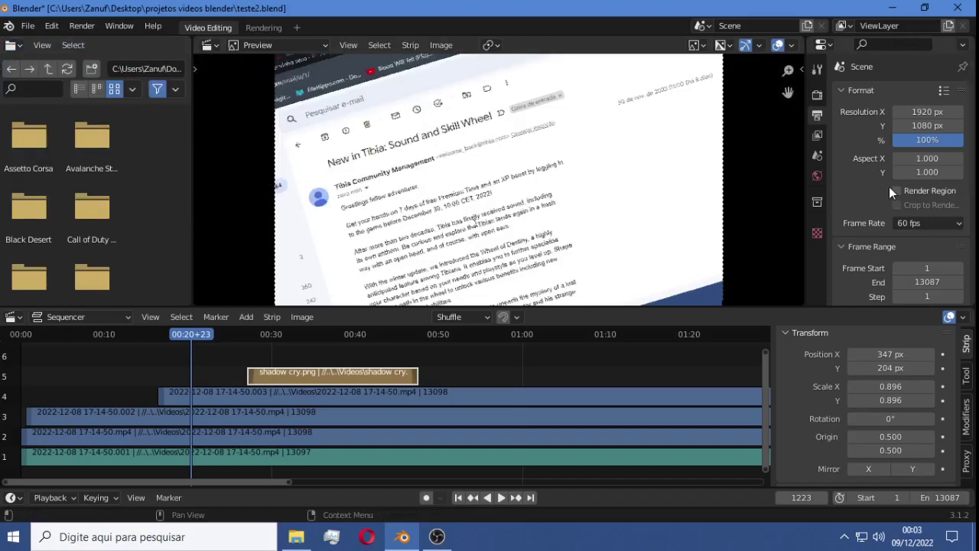
Step: Scroll down Output Properties and keep the file format as FFmpeg Video
{"action": "scroll", "coordinate": [889, 190], "scroll_direction": "down", "scroll_amount": 2}
{"action": "scroll", "coordinate": [888, 190], "scroll_direction": "down", "scroll_amount": 1}
{"action": "scroll", "coordinate": [889, 190], "scroll_direction": "down", "scroll_amount": 1}
{"action": "scroll", "coordinate": [888, 189], "scroll_direction": "down", "scroll_amount": 1}
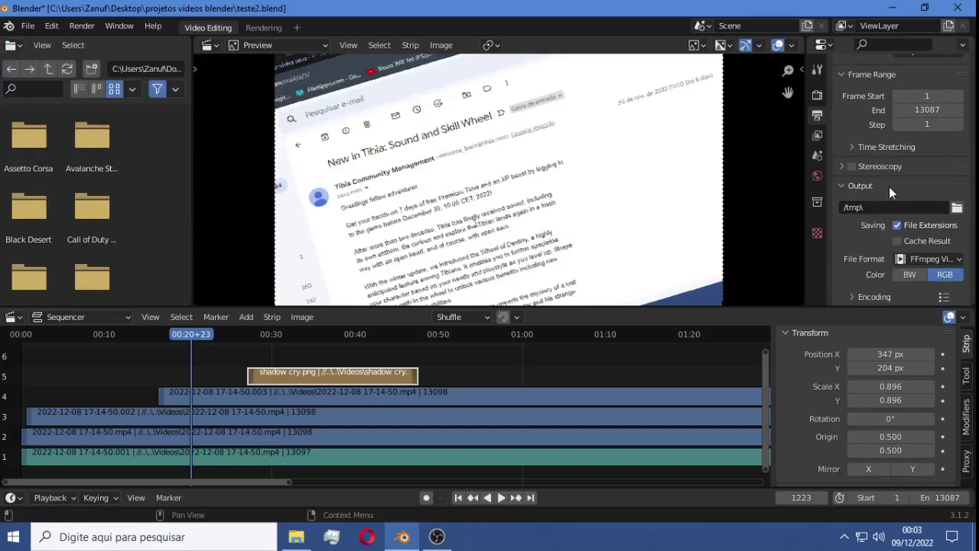
{"action": "scroll", "coordinate": [889, 186], "scroll_direction": "down", "scroll_amount": 1}
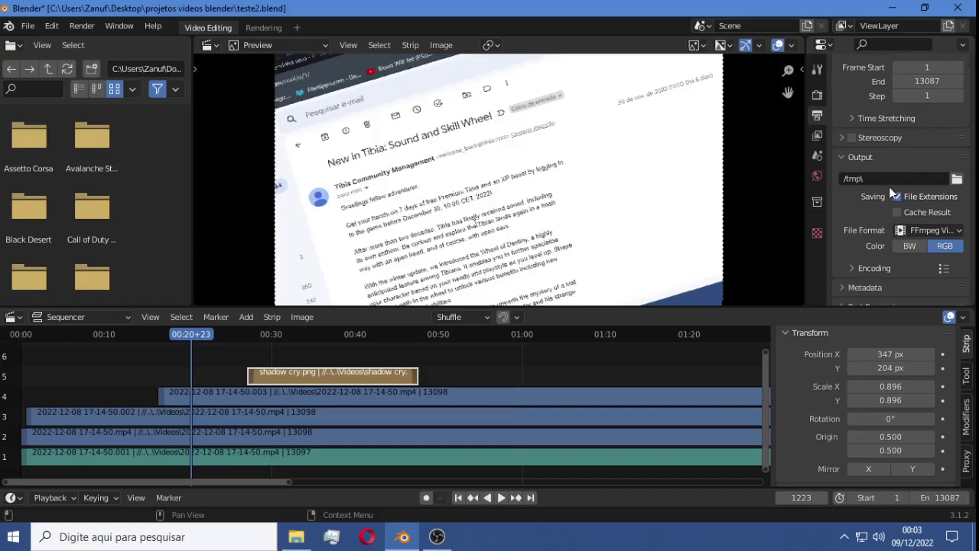
{"action": "scroll", "coordinate": [888, 187], "scroll_direction": "down", "scroll_amount": 1}
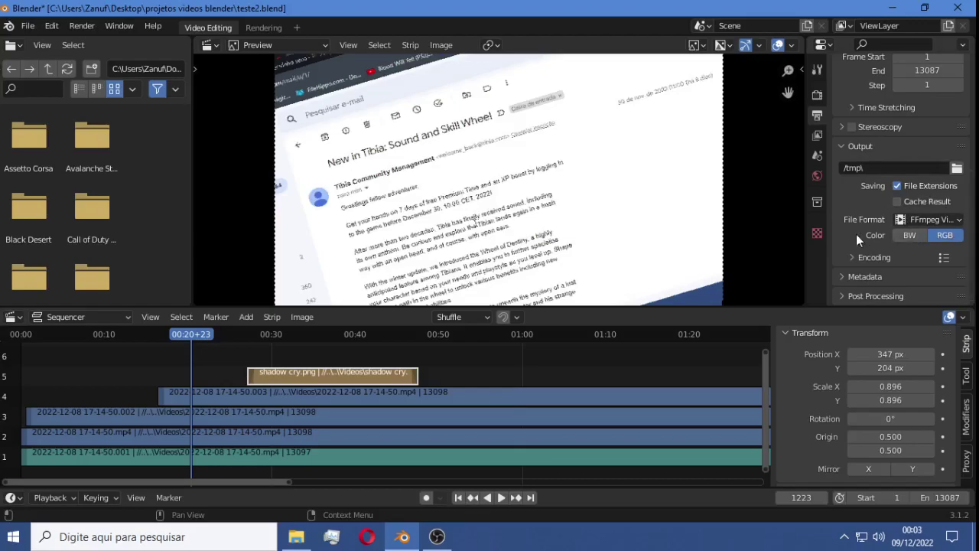
{"action": "left_click", "coordinate": [956, 220]}
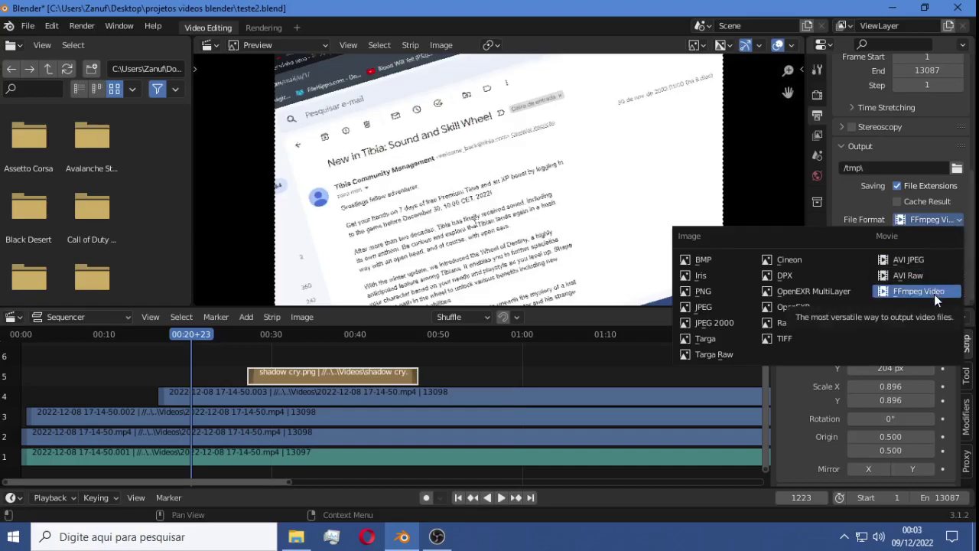
{"action": "left_click", "coordinate": [965, 217]}
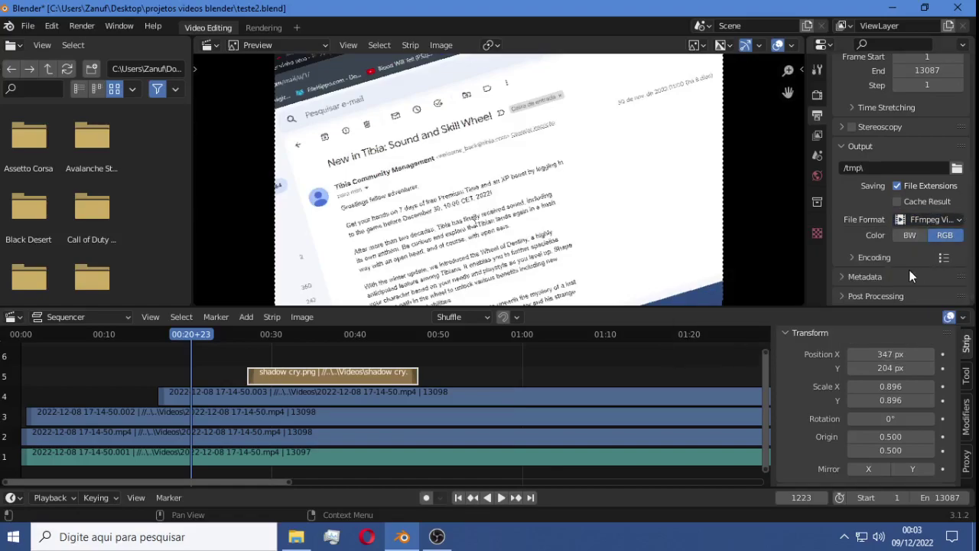
Step: Expand Encoding and keep MPEG-4 as the container
{"action": "left_click", "coordinate": [850, 256]}
{"action": "scroll", "coordinate": [870, 256], "scroll_direction": "down", "scroll_amount": 2}
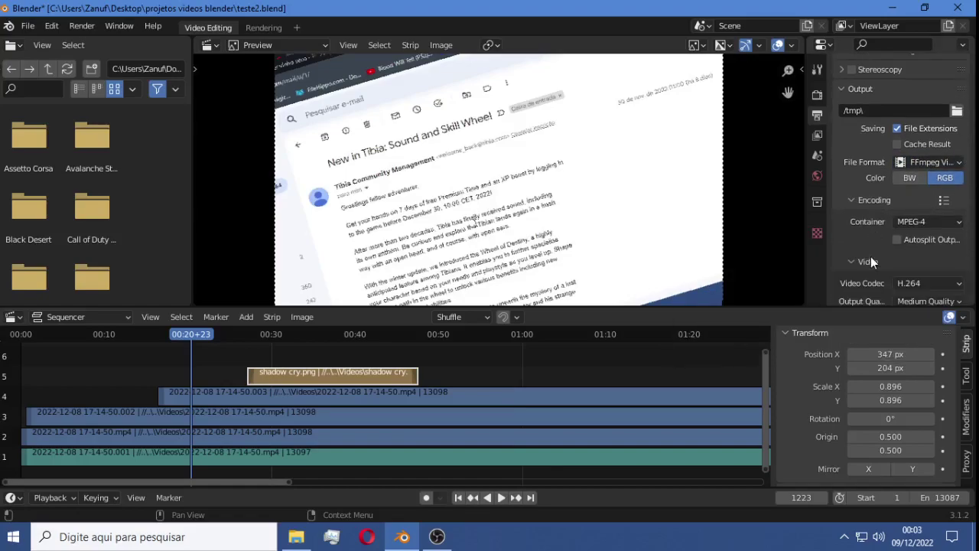
{"action": "left_click", "coordinate": [955, 224]}
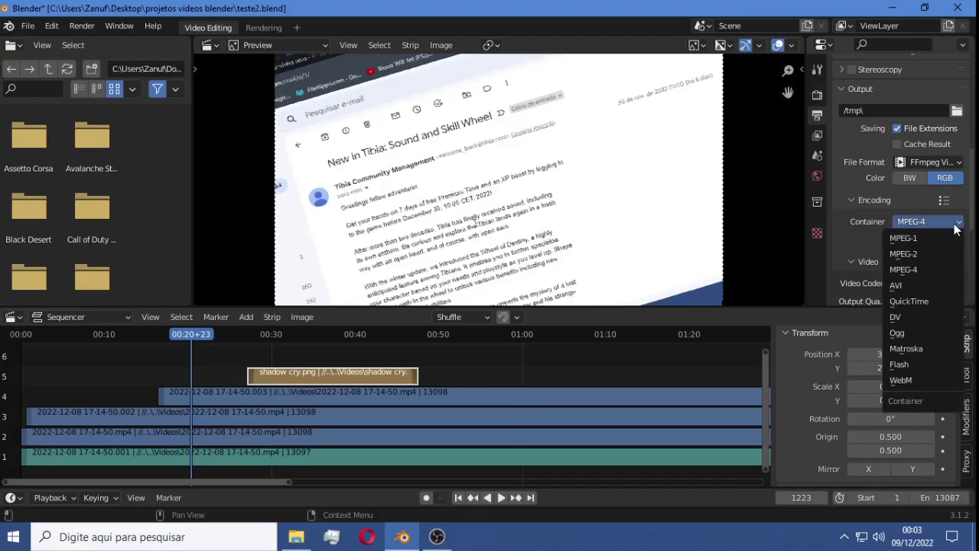
{"action": "left_click", "coordinate": [905, 269]}
Step: Expand Post Processing and Metadata, reviewing the H.264 video and AAC audio settings
{"action": "scroll", "coordinate": [919, 261], "scroll_direction": "down", "scroll_amount": 1}
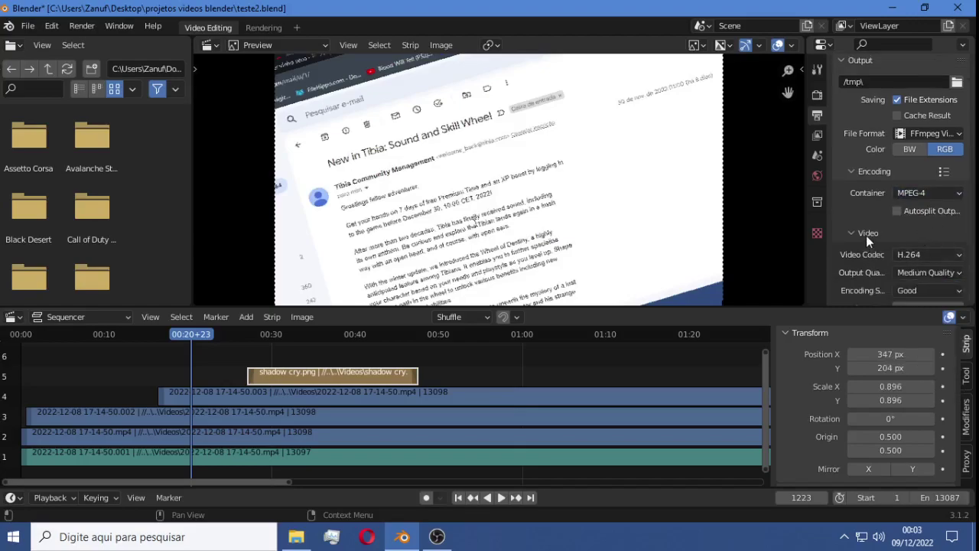
{"action": "scroll", "coordinate": [886, 246], "scroll_direction": "down", "scroll_amount": 2}
{"action": "scroll", "coordinate": [886, 246], "scroll_direction": "down", "scroll_amount": 1}
{"action": "scroll", "coordinate": [918, 246], "scroll_direction": "down", "scroll_amount": 1}
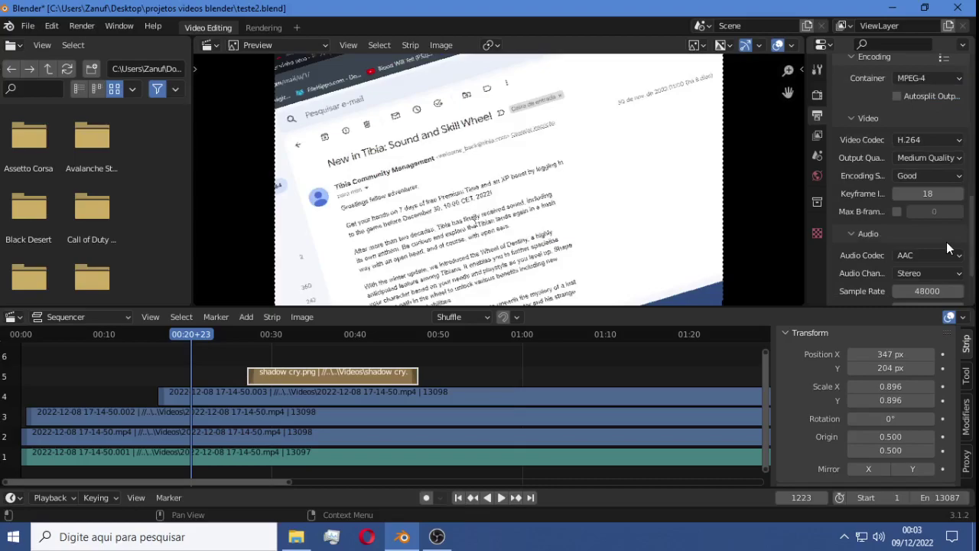
{"action": "scroll", "coordinate": [947, 247], "scroll_direction": "down", "scroll_amount": 2}
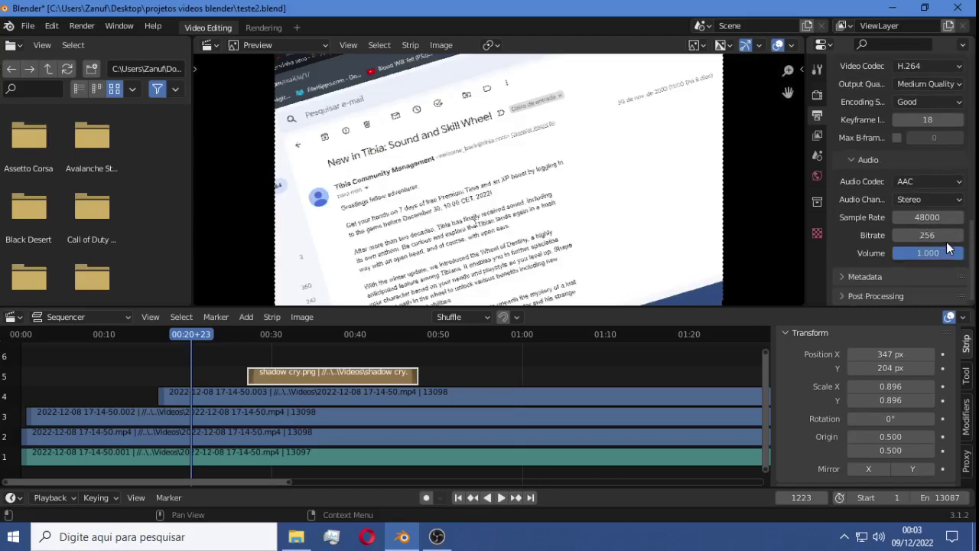
{"action": "left_click", "coordinate": [930, 295]}
{"action": "scroll", "coordinate": [882, 292], "scroll_direction": "down", "scroll_amount": 2}
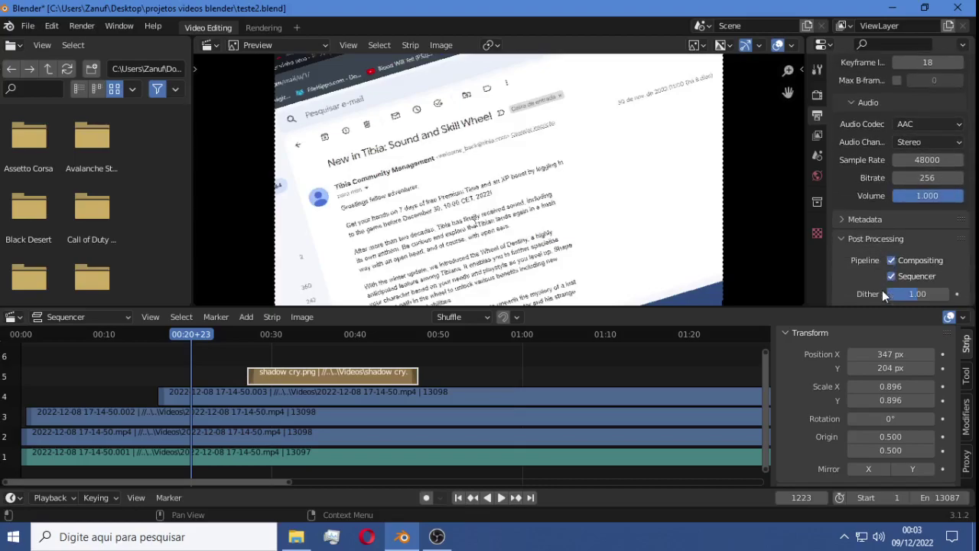
{"action": "left_click", "coordinate": [870, 217]}
{"action": "scroll", "coordinate": [912, 291], "scroll_direction": "down", "scroll_amount": 3}
{"action": "scroll", "coordinate": [912, 292], "scroll_direction": "down", "scroll_amount": 3}
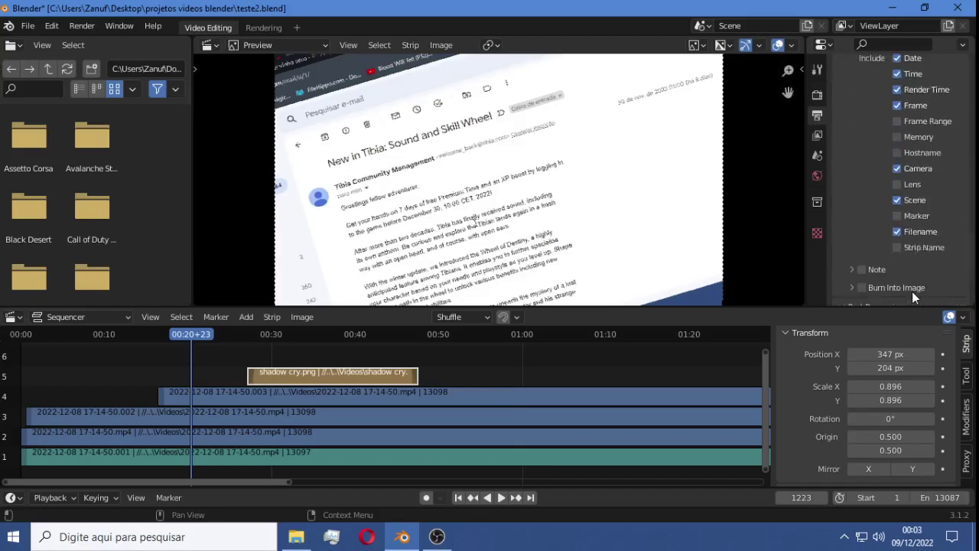
{"action": "scroll", "coordinate": [911, 295], "scroll_direction": "down", "scroll_amount": 2}
{"action": "scroll", "coordinate": [912, 291], "scroll_direction": "up", "scroll_amount": 4}
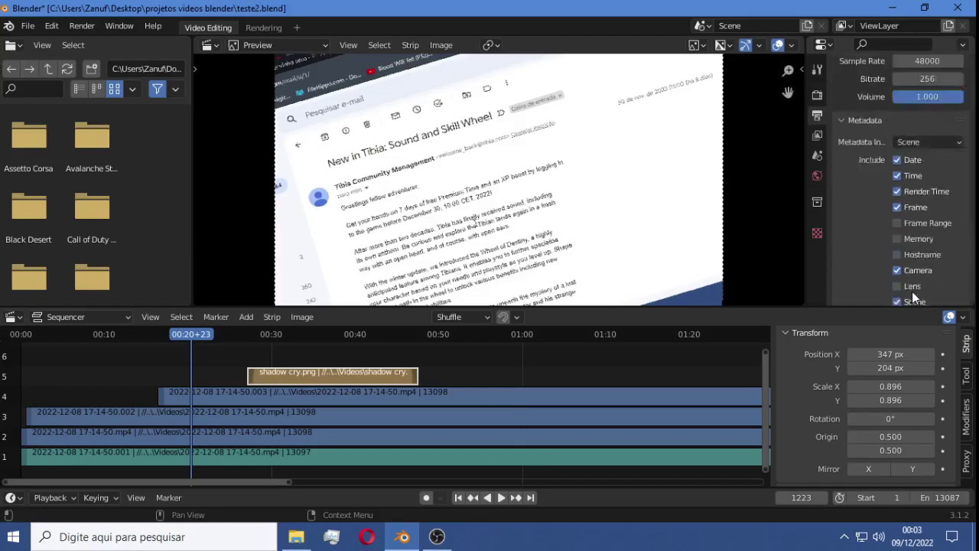
{"action": "scroll", "coordinate": [911, 291], "scroll_direction": "up", "scroll_amount": 7}
{"action": "scroll", "coordinate": [912, 291], "scroll_direction": "up", "scroll_amount": 8}
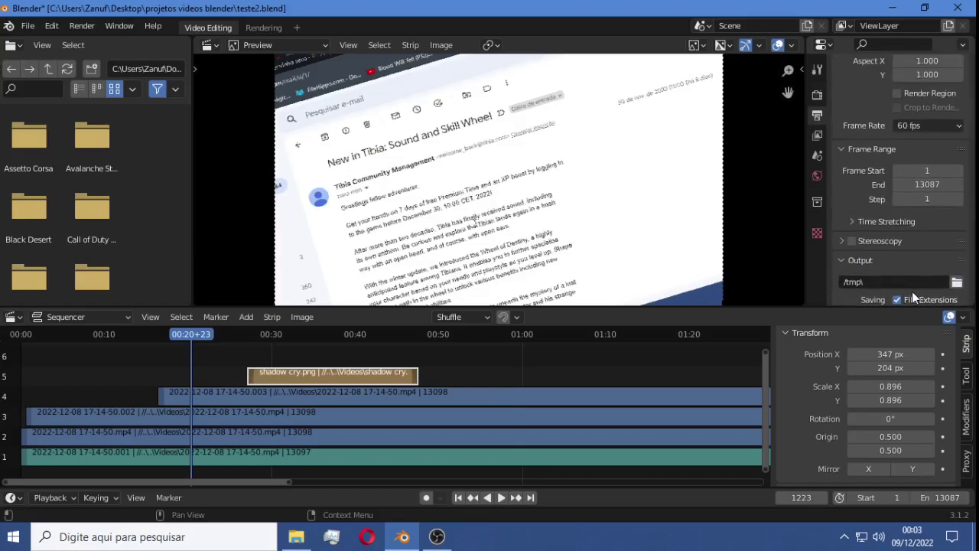
{"action": "scroll", "coordinate": [911, 292], "scroll_direction": "up", "scroll_amount": 5}
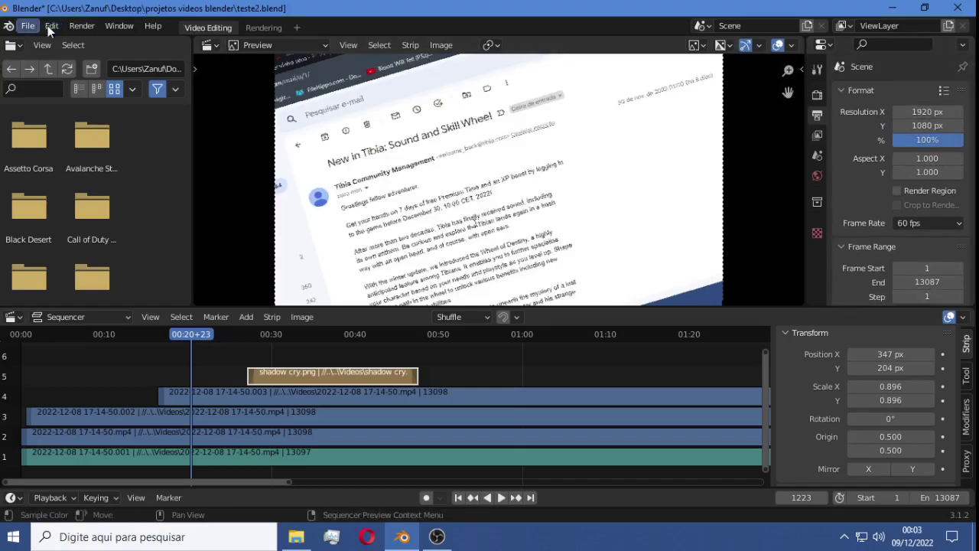
Step: Look through the Sequencer View menu, preview context menu, display options and editor types
{"action": "left_click", "coordinate": [151, 316]}
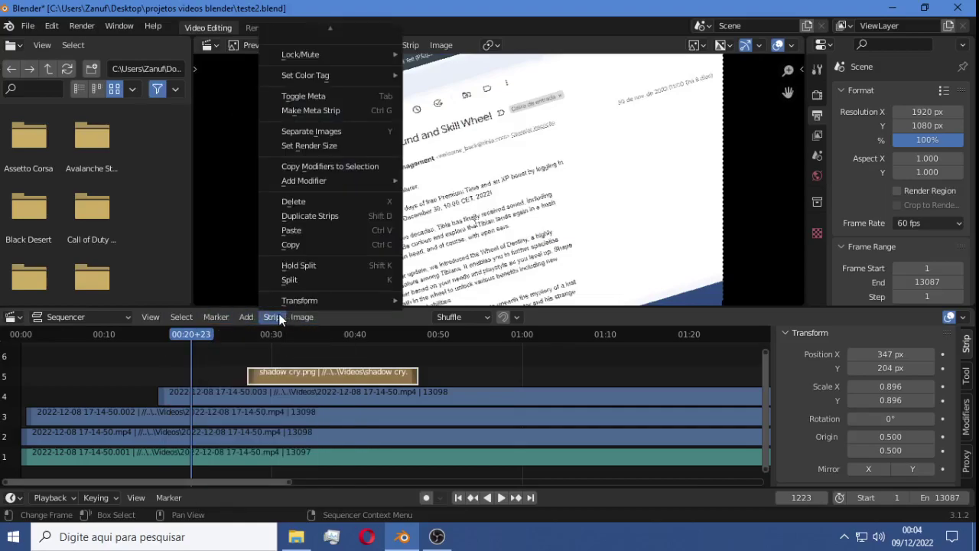
{"action": "right_click", "coordinate": [554, 170]}
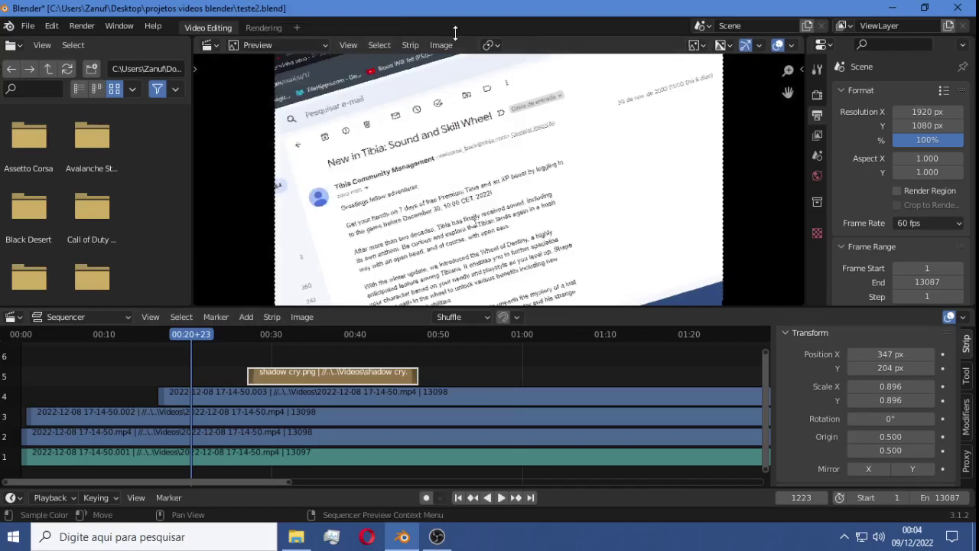
{"action": "left_click", "coordinate": [324, 47]}
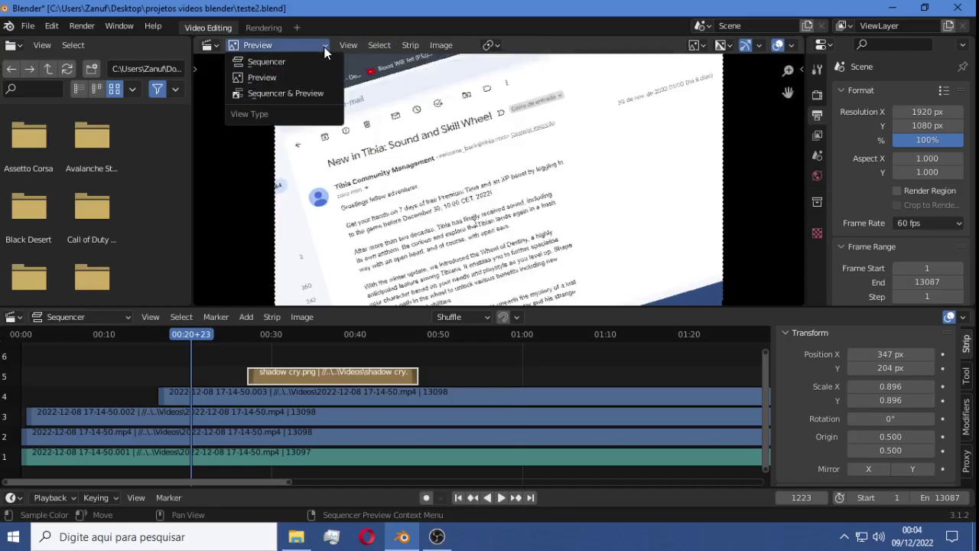
{"action": "left_click", "coordinate": [207, 45]}
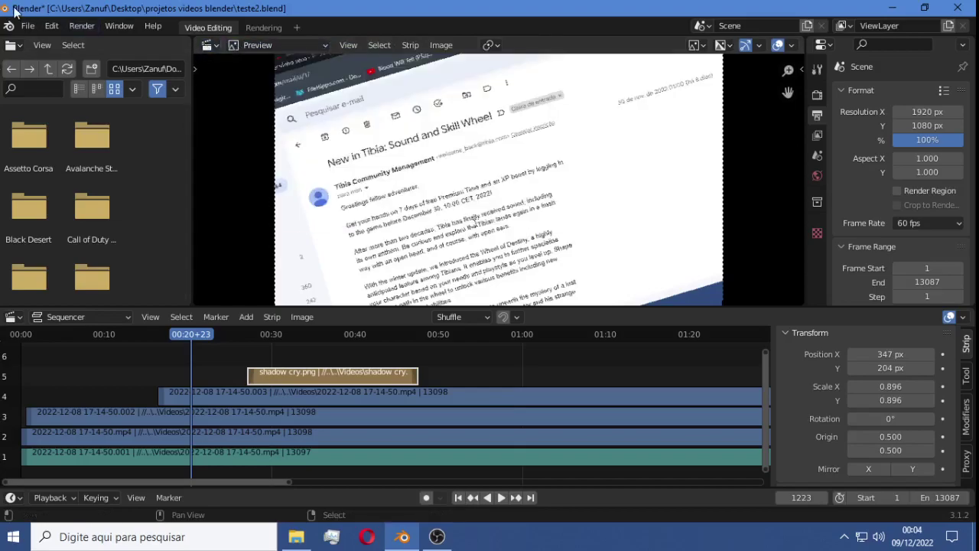
{"action": "left_click", "coordinate": [28, 26]}
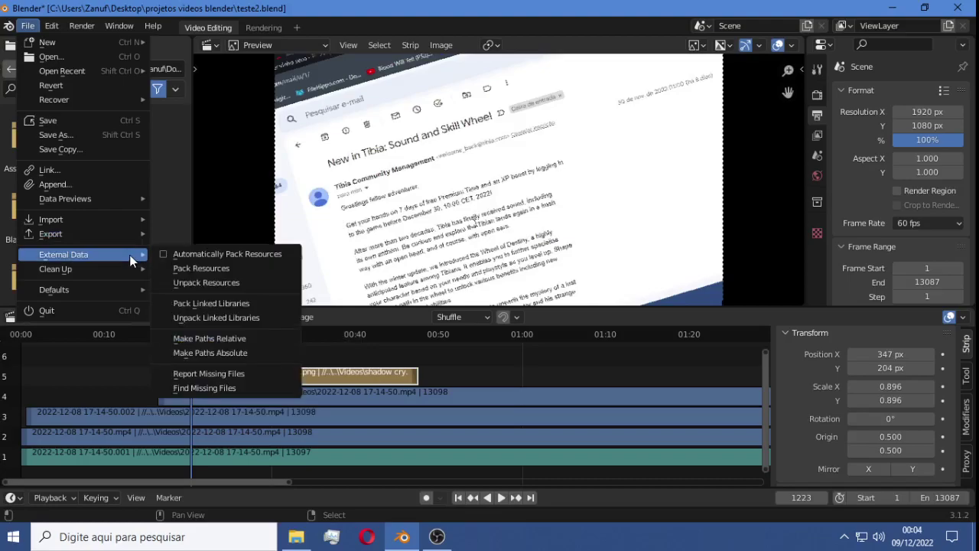
{"action": "mouse_move", "coordinate": [119, 57]}
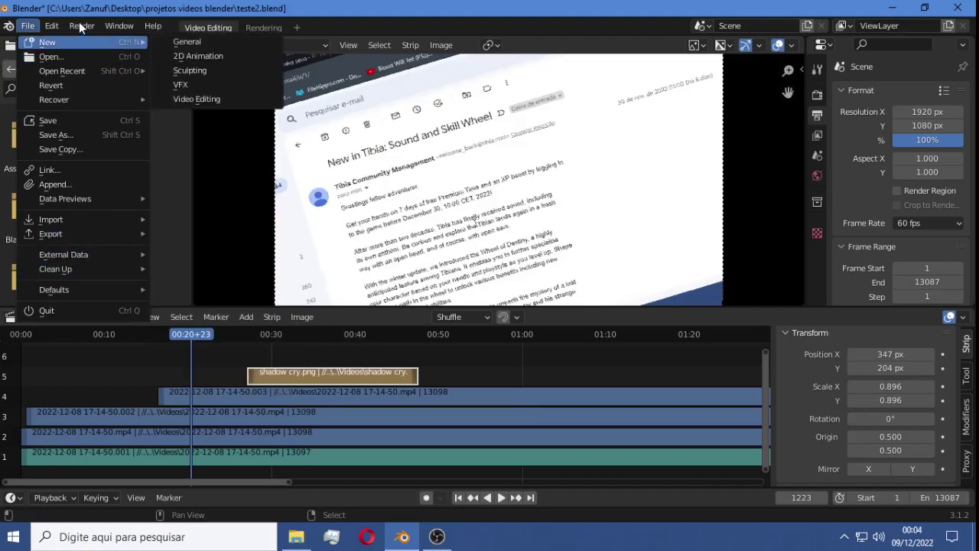
{"action": "mouse_move", "coordinate": [82, 26]}
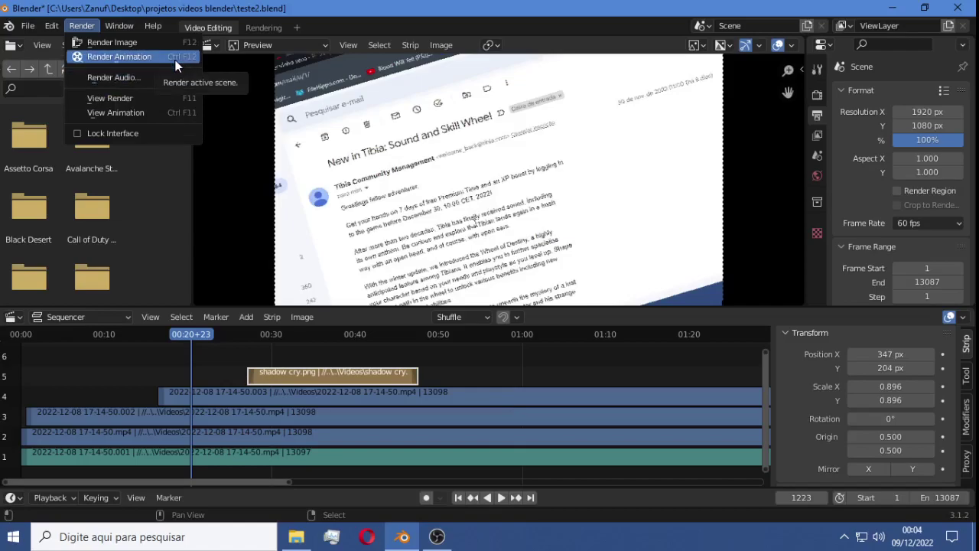
Step: Dismiss the open menu, check the Window menu, and switch to Opera's Speed Dial
{"action": "left_click", "coordinate": [122, 25]}
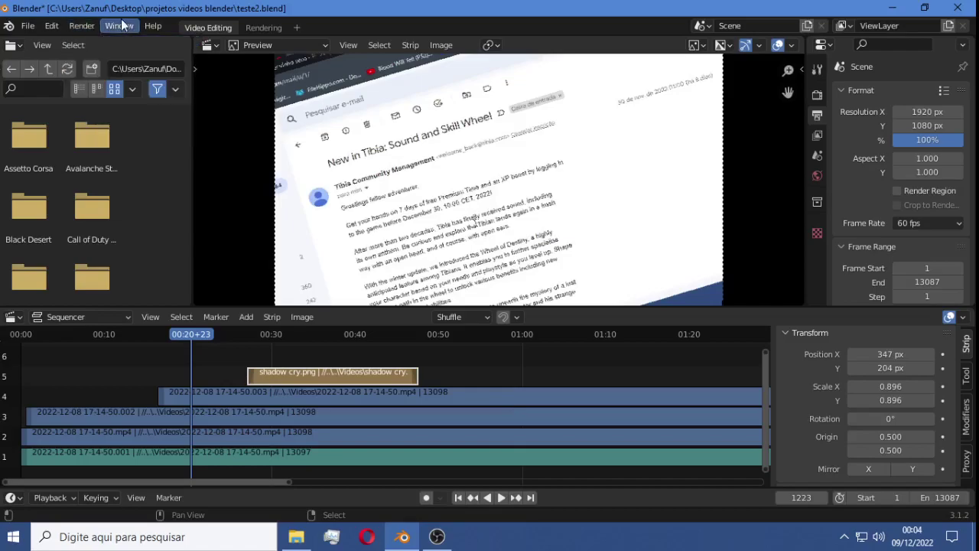
{"action": "left_click", "coordinate": [122, 25]}
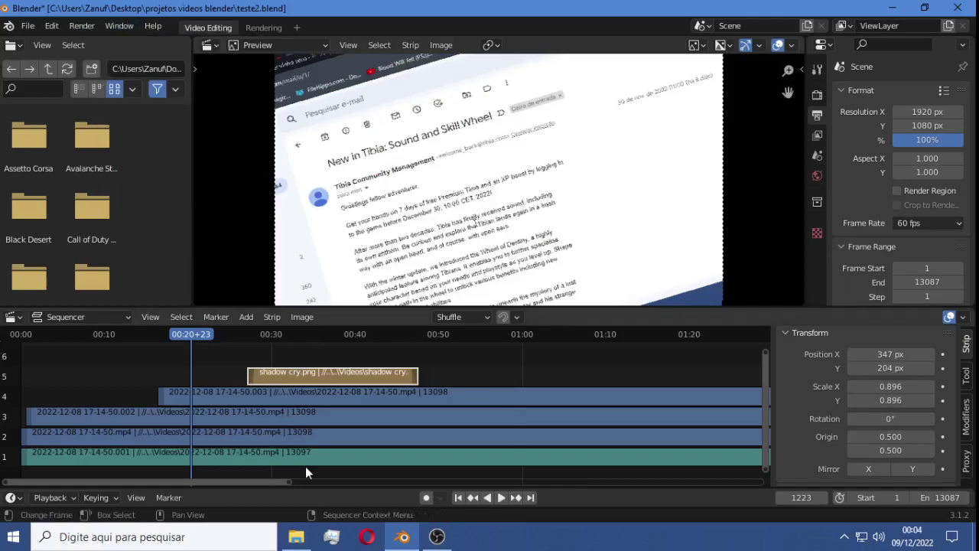
{"action": "left_click", "coordinate": [367, 536]}
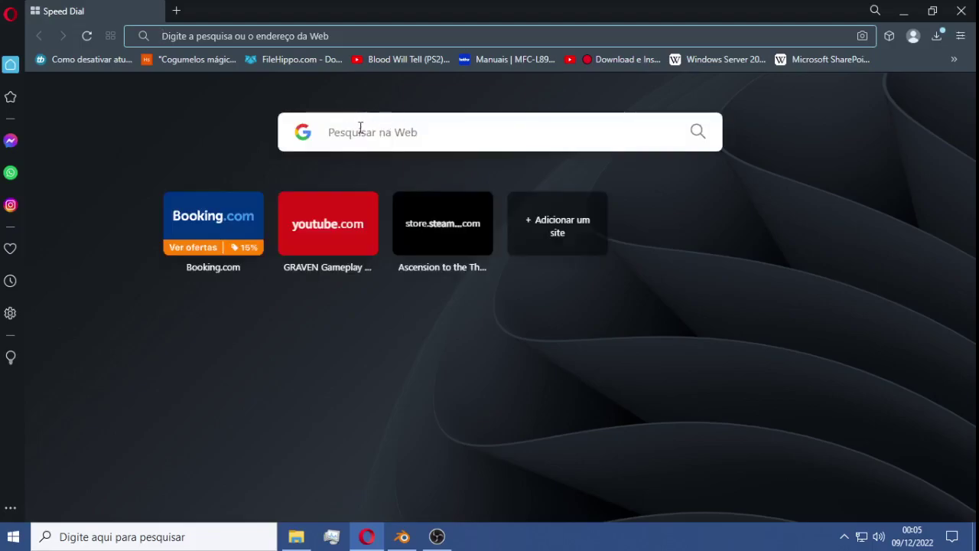
Step: Search for 'como exportar vidoeo no blender' and open the first video result in a new tab
{"action": "left_click", "coordinate": [361, 127]}
{"action": "type", "text": "como e"}
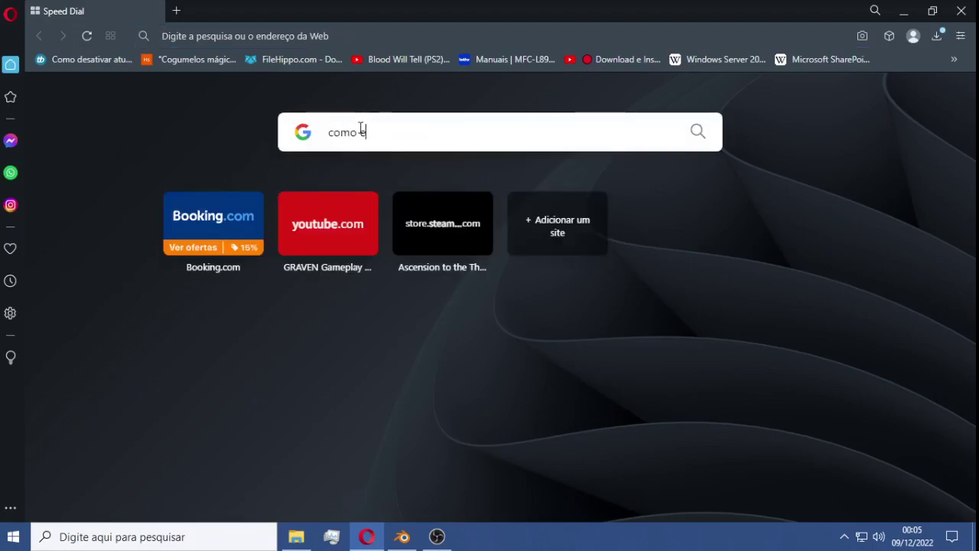
{"action": "type", "text": "xportar vido"}
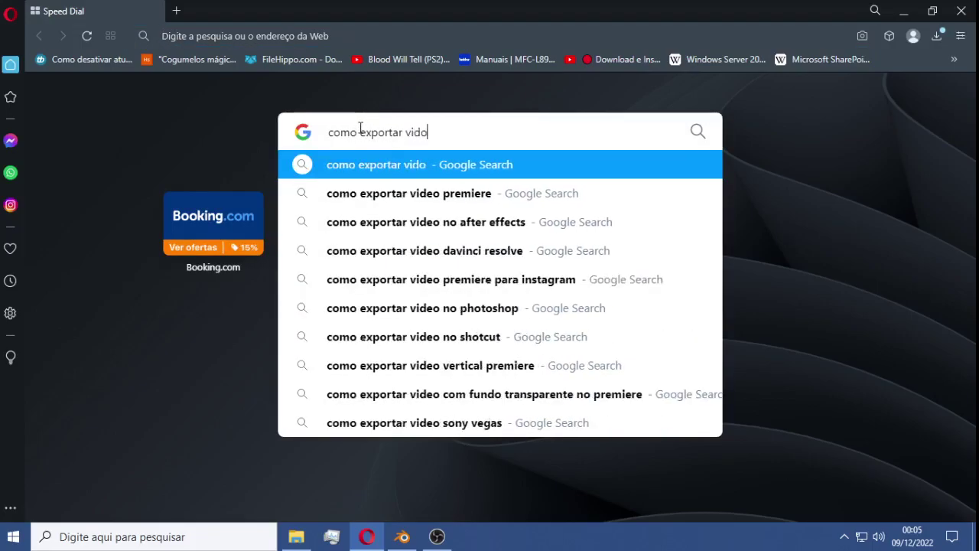
{"action": "type", "text": "e"}
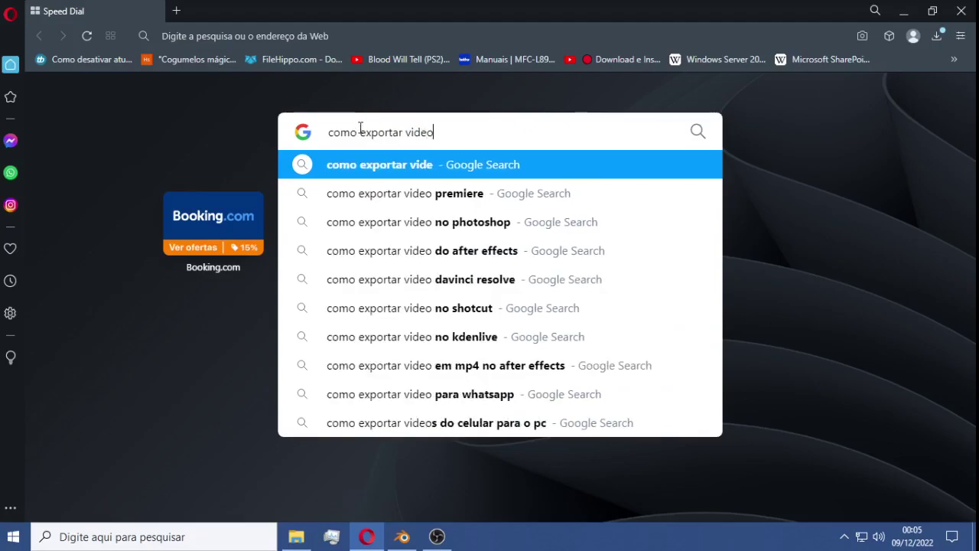
{"action": "type", "text": "o no blender"}
{"action": "key", "text": "Return"}
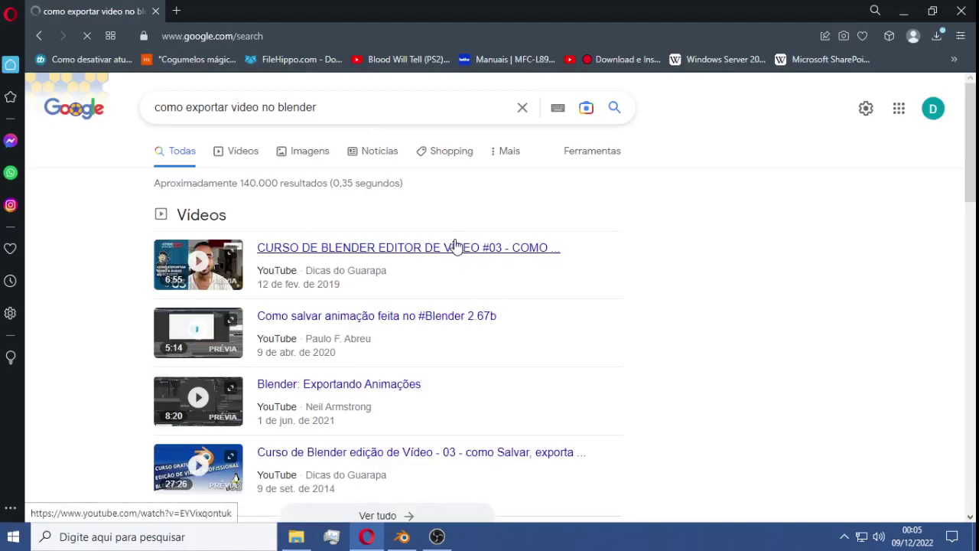
{"action": "right_click", "coordinate": [451, 246]}
{"action": "left_click", "coordinate": [474, 261]}
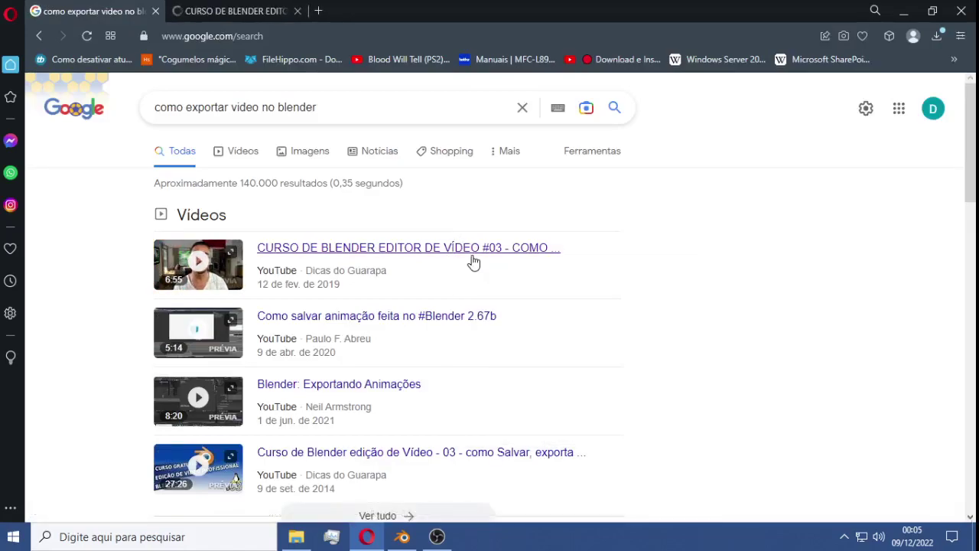
Step: Open the tutorial tab, skip ahead to about 4:11, and watch fullscreen
{"action": "left_click", "coordinate": [269, 15]}
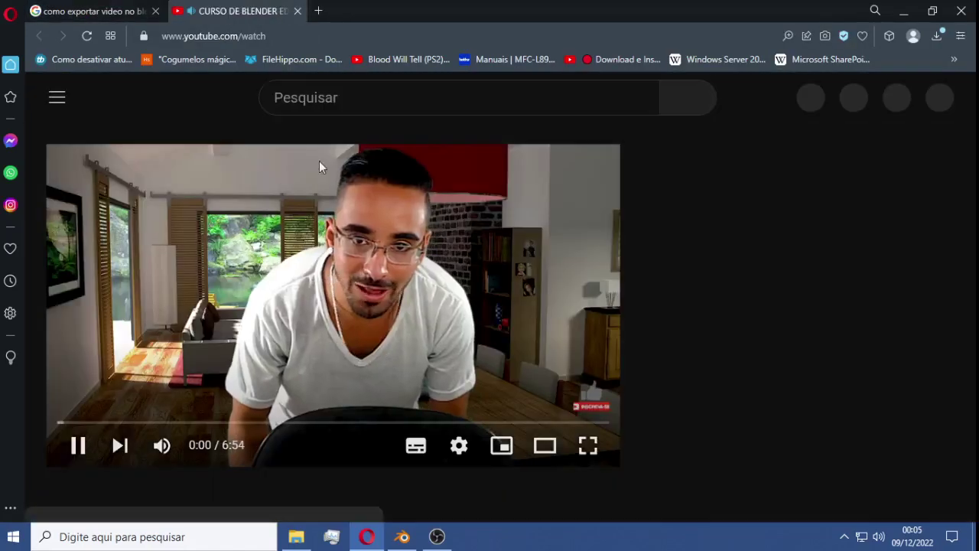
{"action": "left_click", "coordinate": [348, 422]}
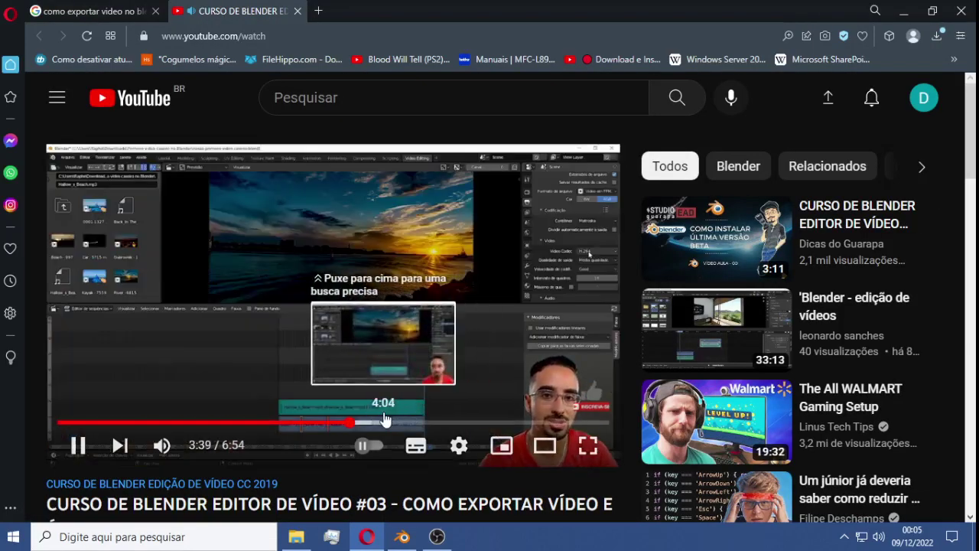
{"action": "left_click", "coordinate": [394, 421]}
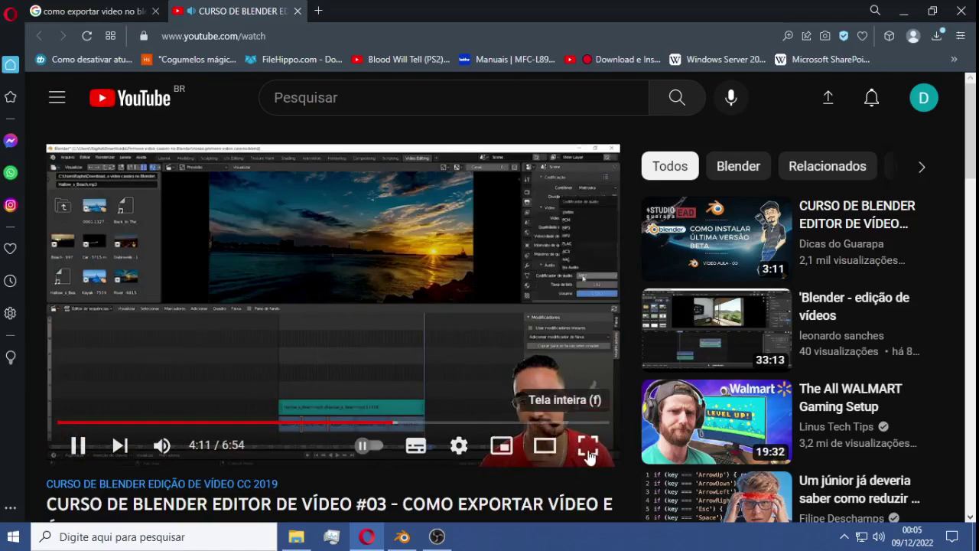
{"action": "left_click", "coordinate": [588, 446]}
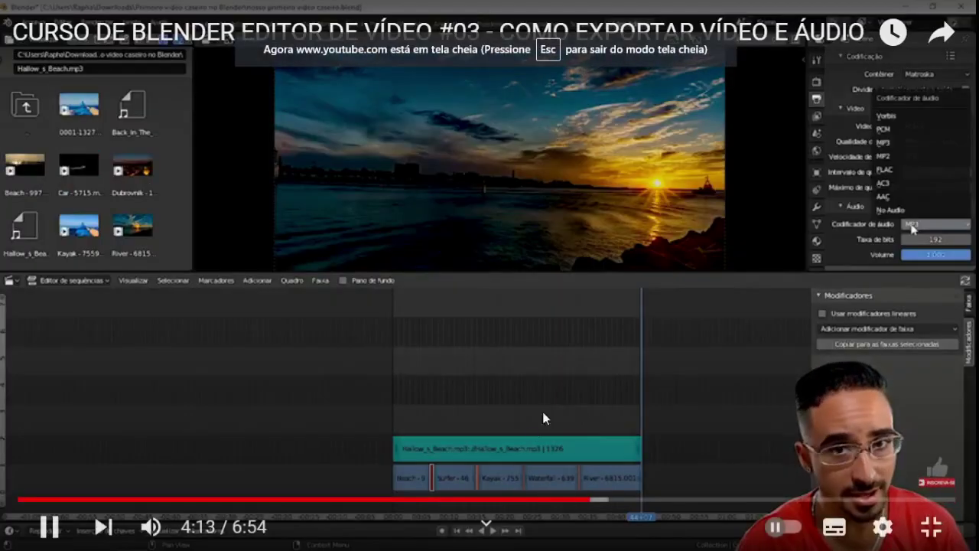
Step: Scrub the tutorial to around 5:02–5:13, pause it, and exit fullscreen
{"action": "left_click", "coordinate": [635, 500]}
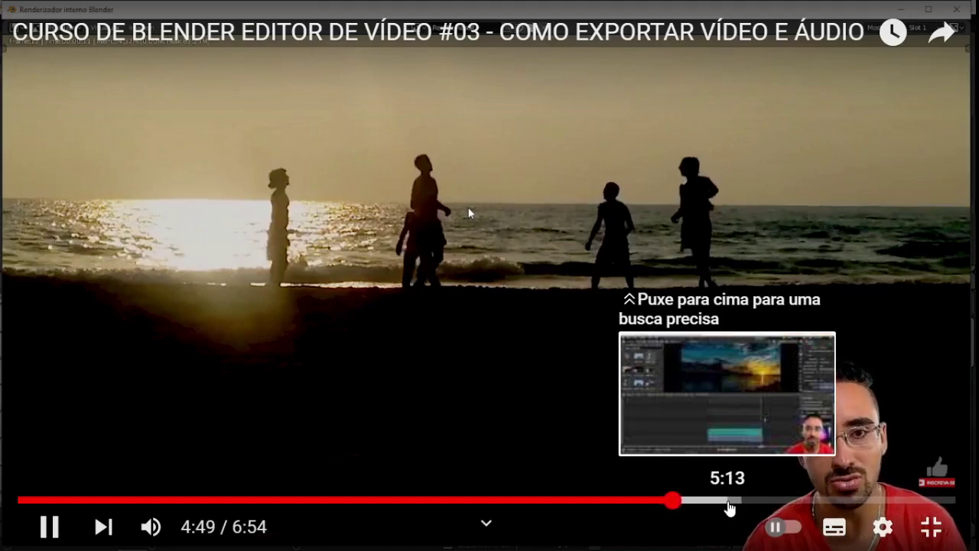
{"action": "left_click", "coordinate": [728, 501]}
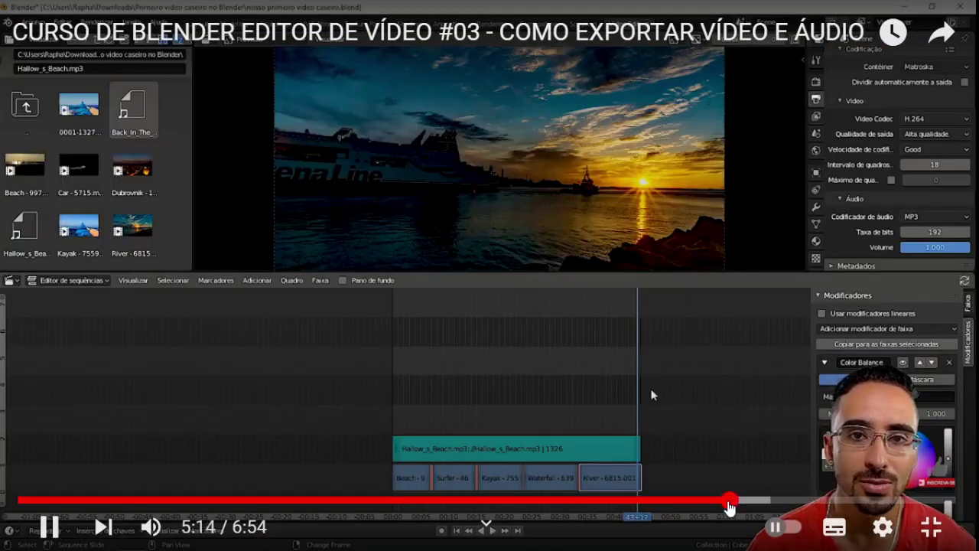
{"action": "left_click_drag", "start_coordinate": [728, 502], "coordinate": [709, 503]}
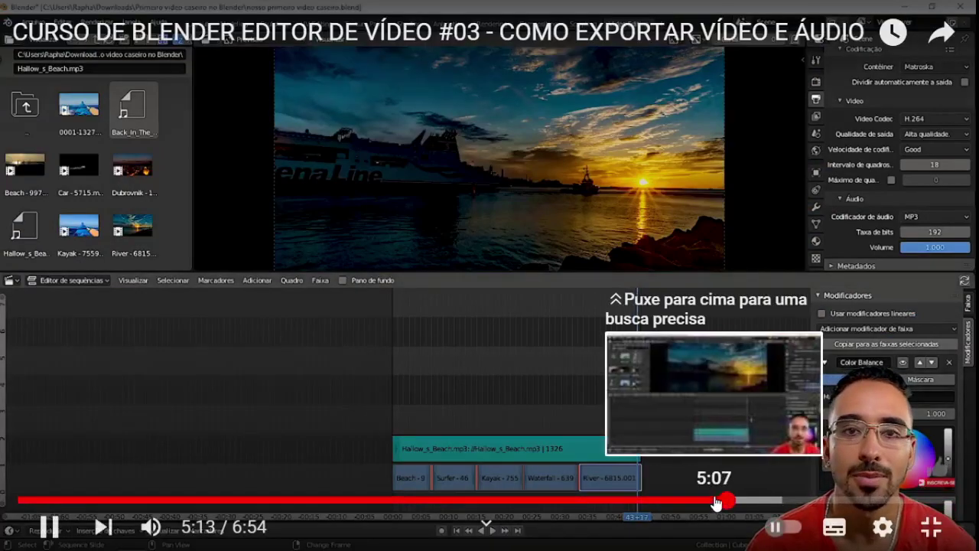
{"action": "left_click", "coordinate": [713, 498]}
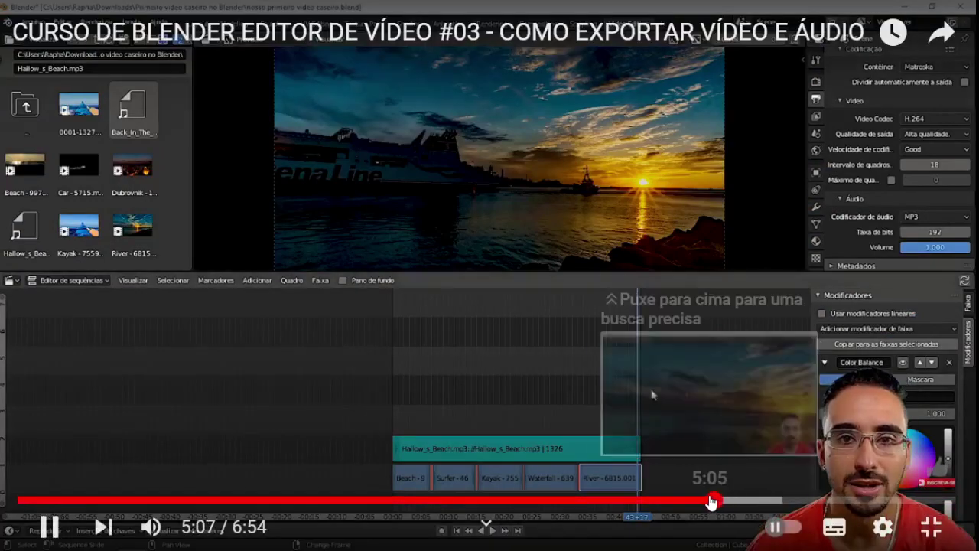
{"action": "left_click", "coordinate": [705, 501]}
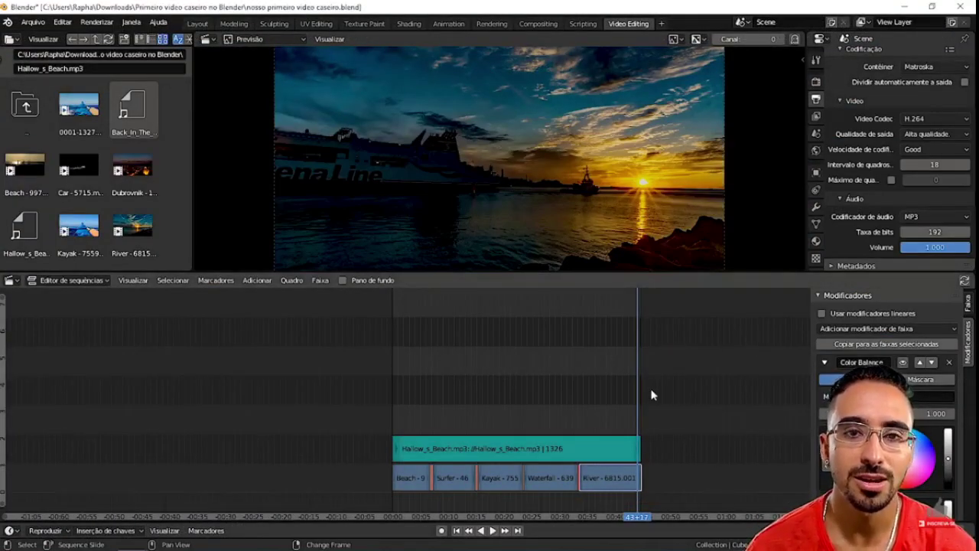
{"action": "left_click", "coordinate": [788, 486]}
{"action": "left_click", "coordinate": [930, 526]}
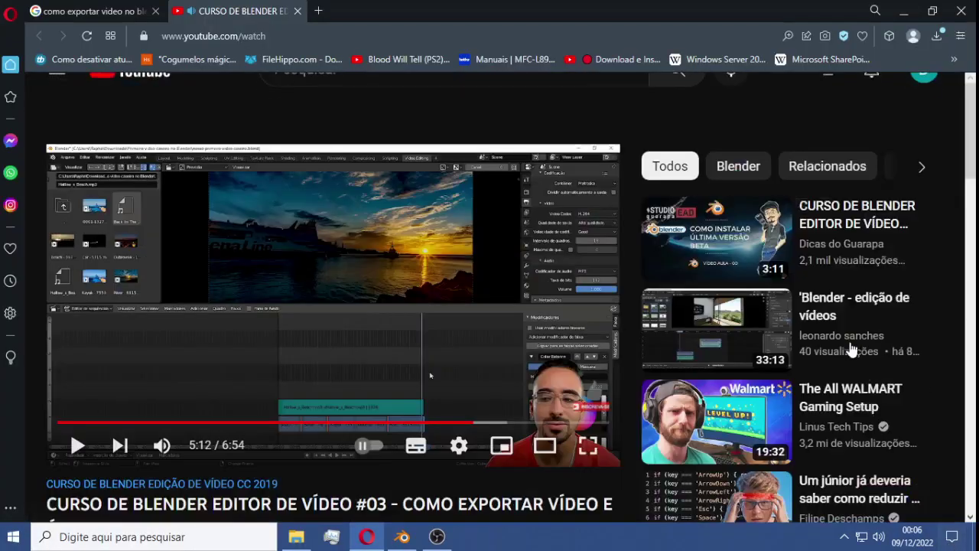
Step: Return to Blender, scroll to the Output section, and browse from the /tmp\ output path
{"action": "left_click", "coordinate": [438, 536]}
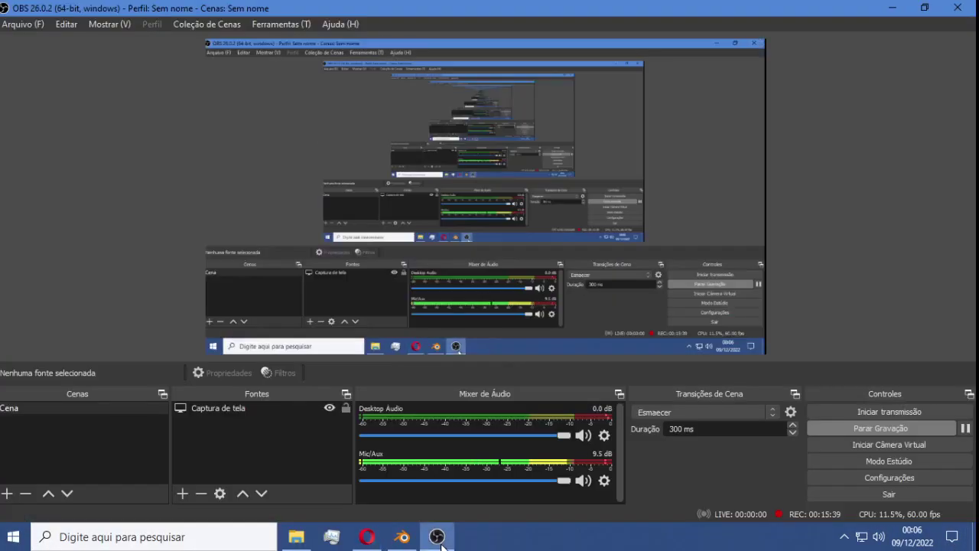
{"action": "left_click", "coordinate": [402, 536]}
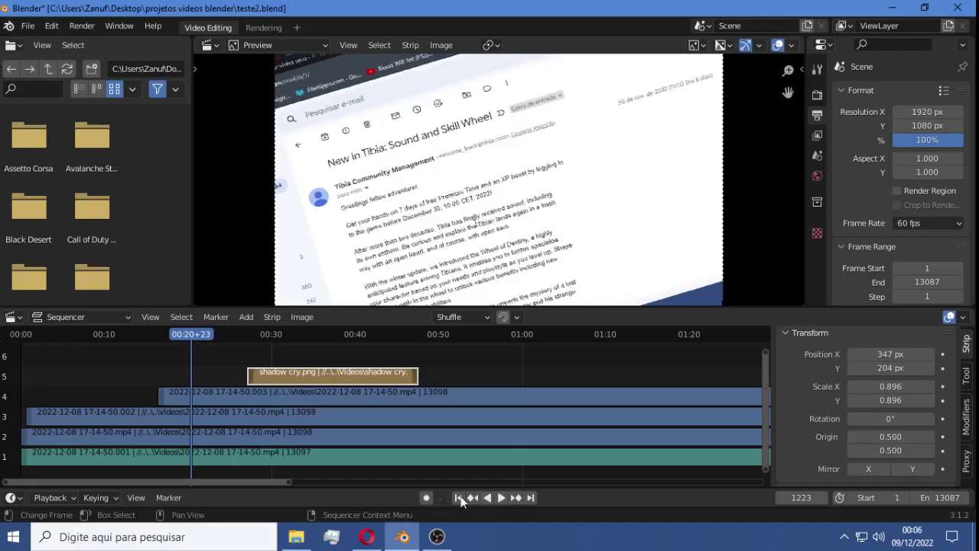
{"action": "left_click", "coordinate": [443, 539]}
{"action": "left_click", "coordinate": [446, 539]}
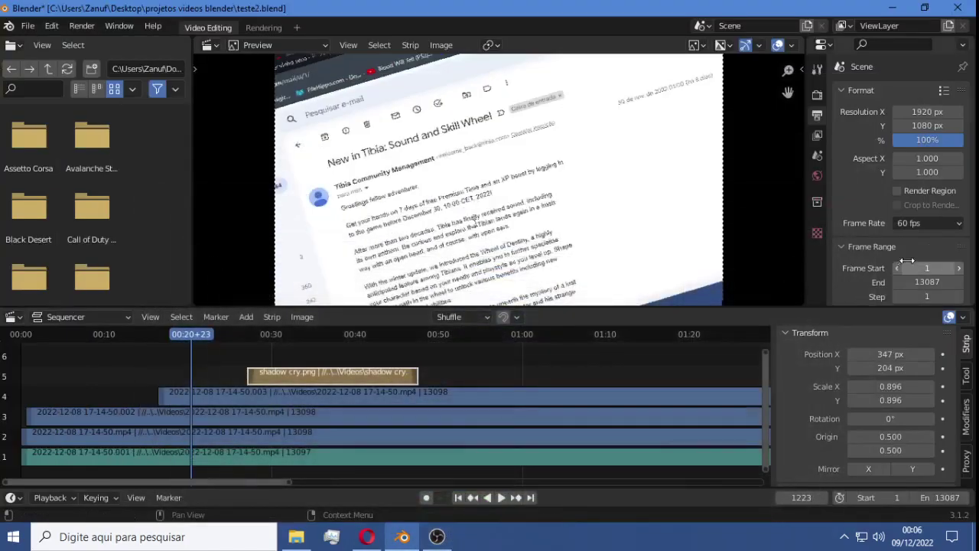
{"action": "scroll", "coordinate": [882, 119], "scroll_direction": "down", "scroll_amount": 3}
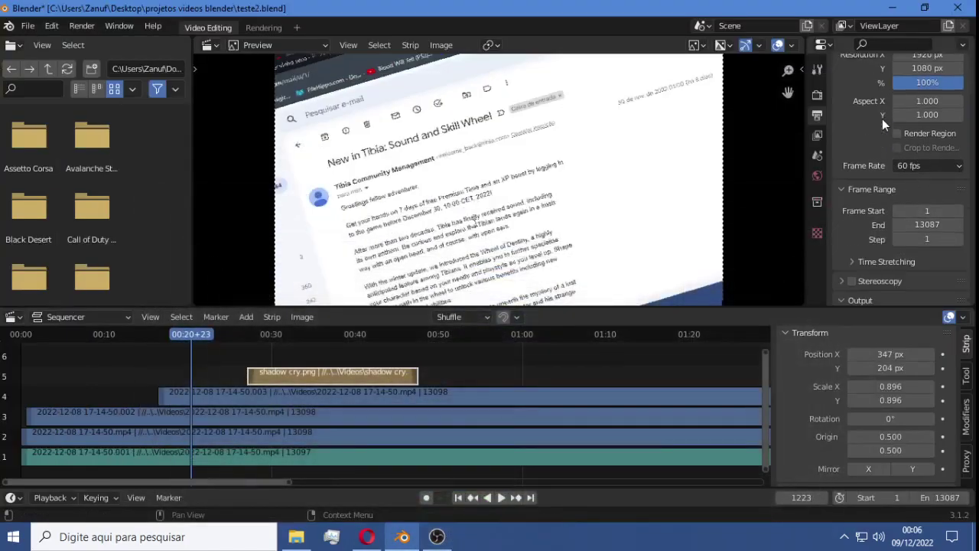
{"action": "scroll", "coordinate": [882, 119], "scroll_direction": "down", "scroll_amount": 2}
{"action": "scroll", "coordinate": [882, 119], "scroll_direction": "down", "scroll_amount": 3}
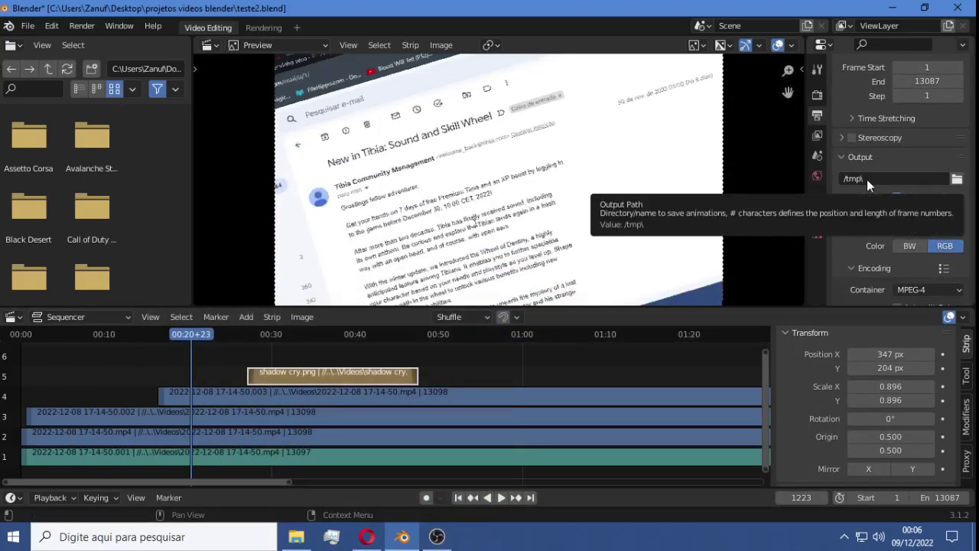
{"action": "left_click", "coordinate": [958, 180]}
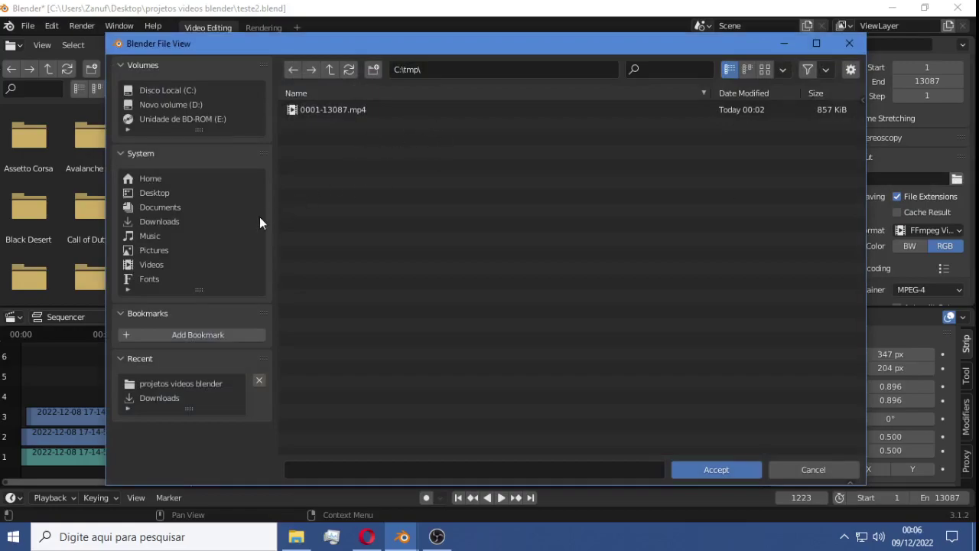
Step: Set Desktop > 'projetos videos blender' as the render output folder, then switch back to OBS
{"action": "left_click", "coordinate": [166, 192]}
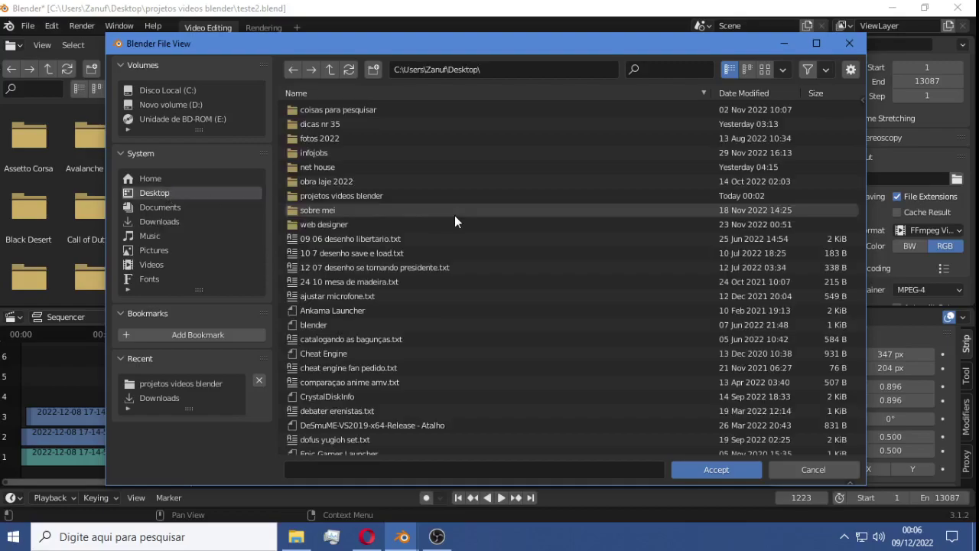
{"action": "left_click", "coordinate": [393, 195]}
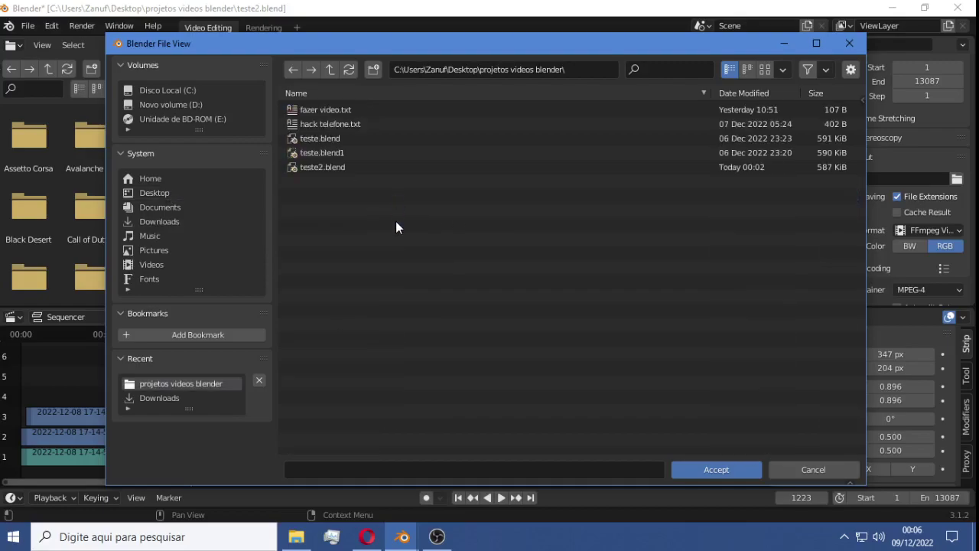
{"action": "left_click", "coordinate": [706, 470]}
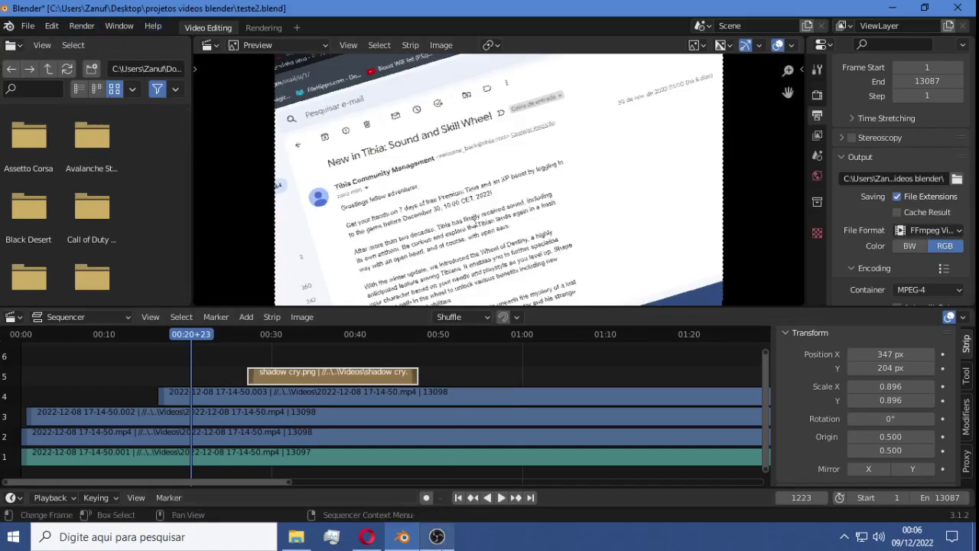
{"action": "mouse_move", "coordinate": [437, 536]}
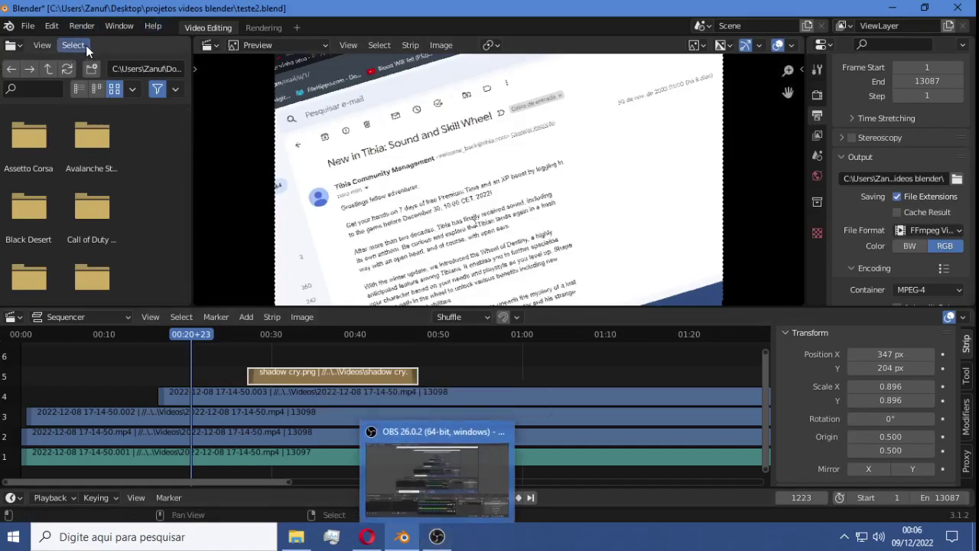
{"action": "left_click", "coordinate": [437, 535]}
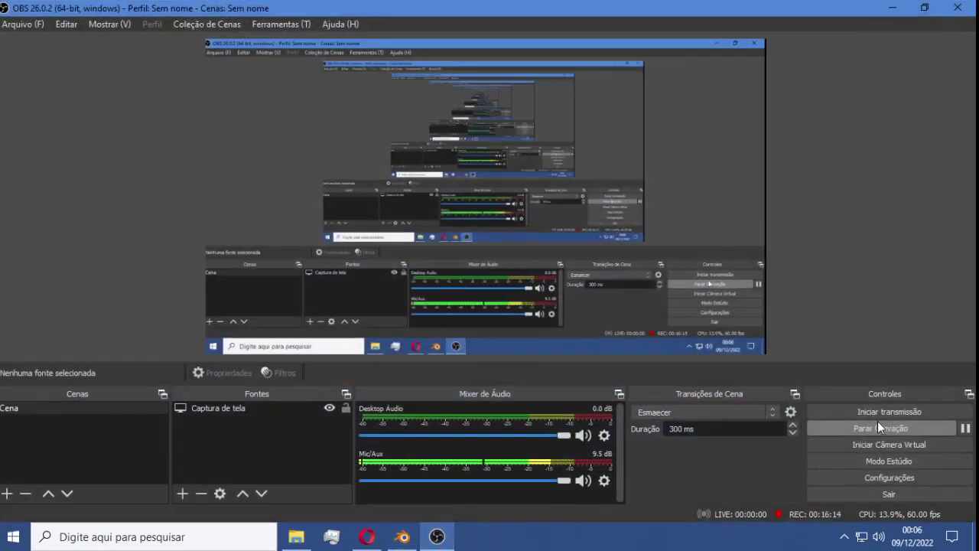